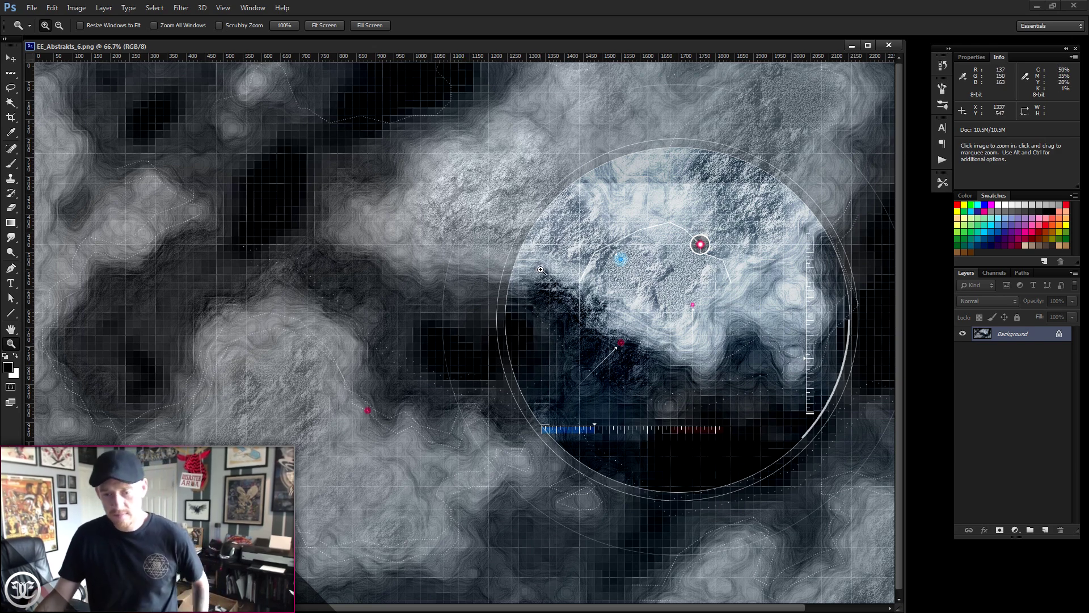
Step: Examine the finished topographic texture artwork at 100% zoom, and minimise its window
click(542, 293)
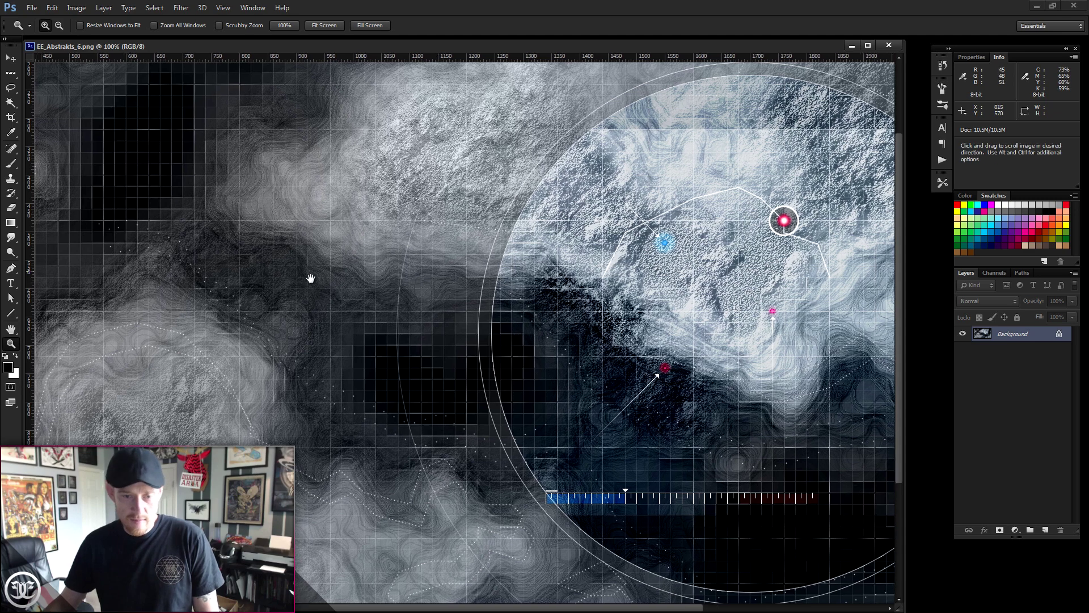
drag(311, 278, 474, 367)
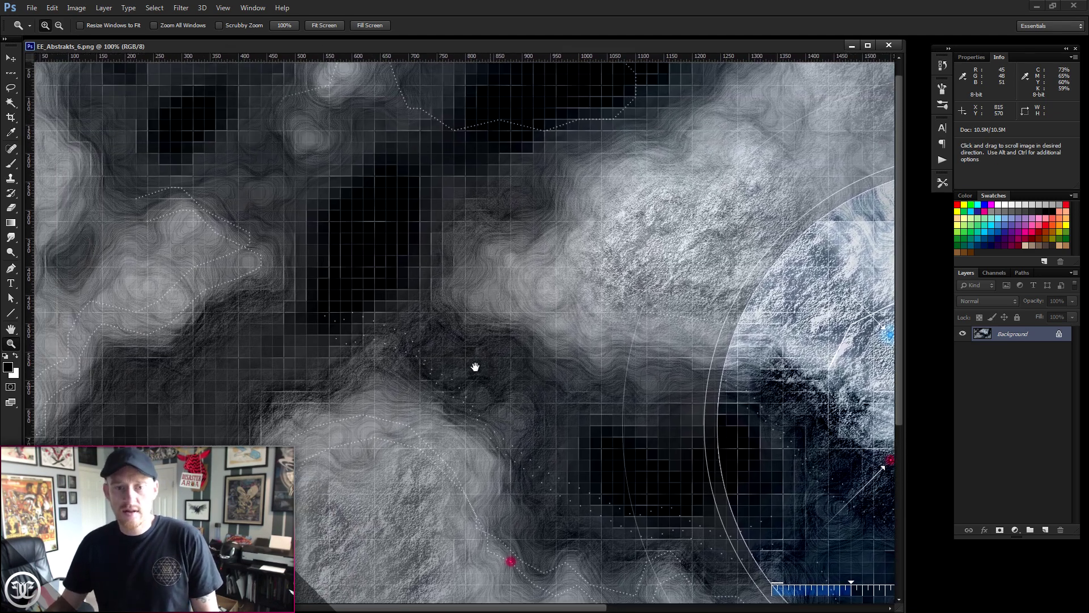
drag(638, 385, 638, 328)
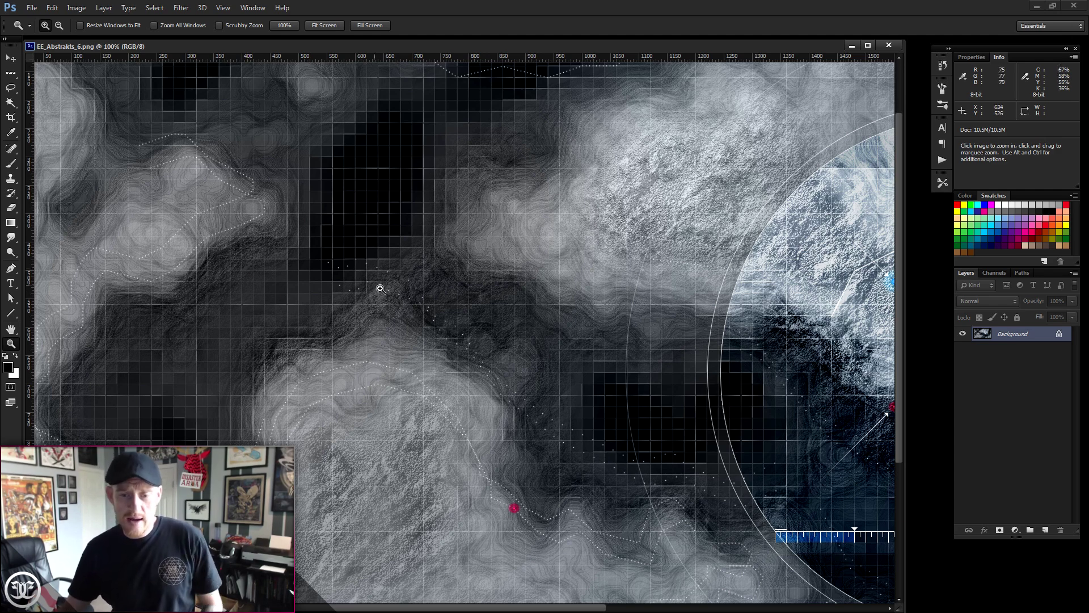
alt+click(409, 293)
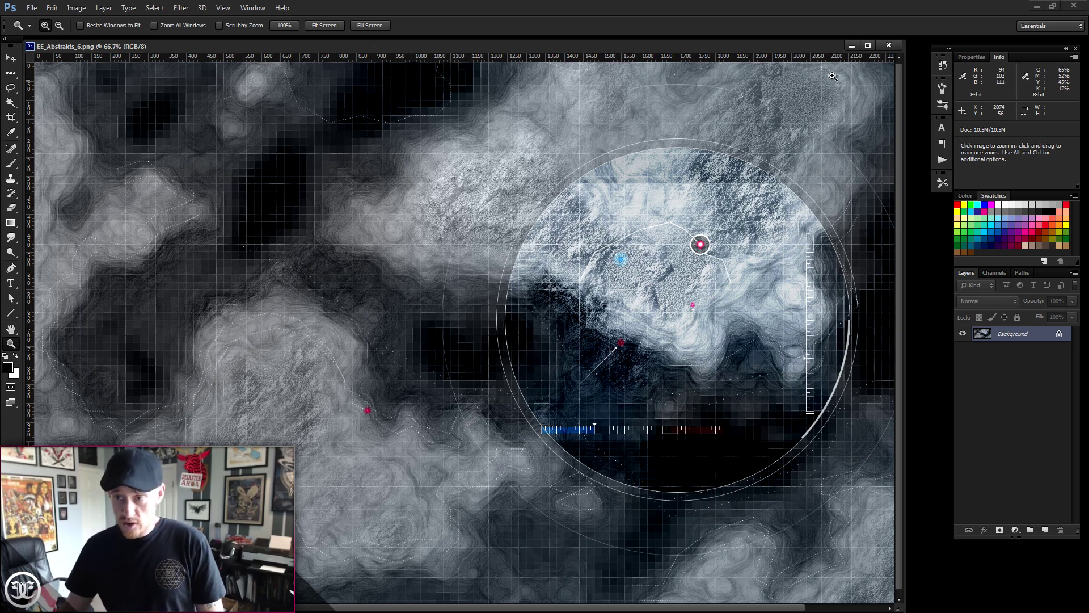
click(852, 45)
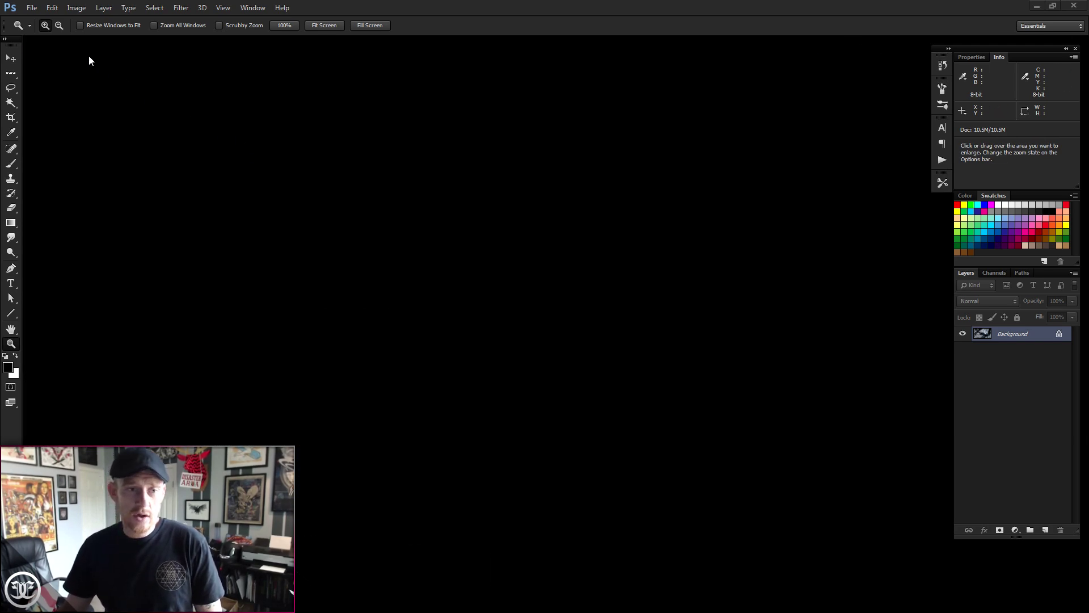
Step: Create a 1600 by 1600 pixel RGB document at 72 pixels/inch with a white background, and enlarge and reposition its window
click(31, 8)
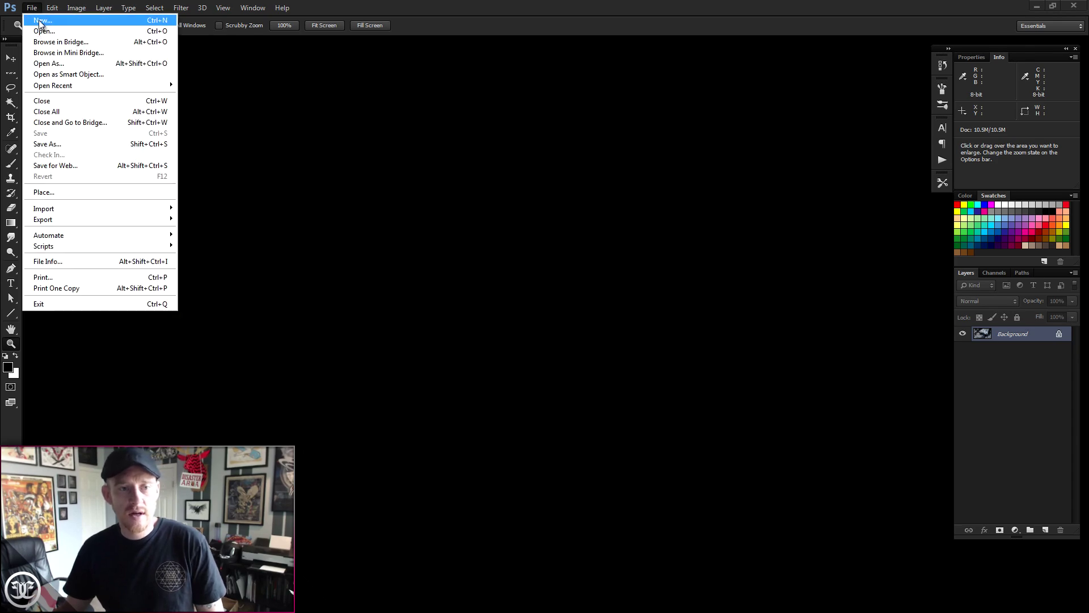
click(39, 21)
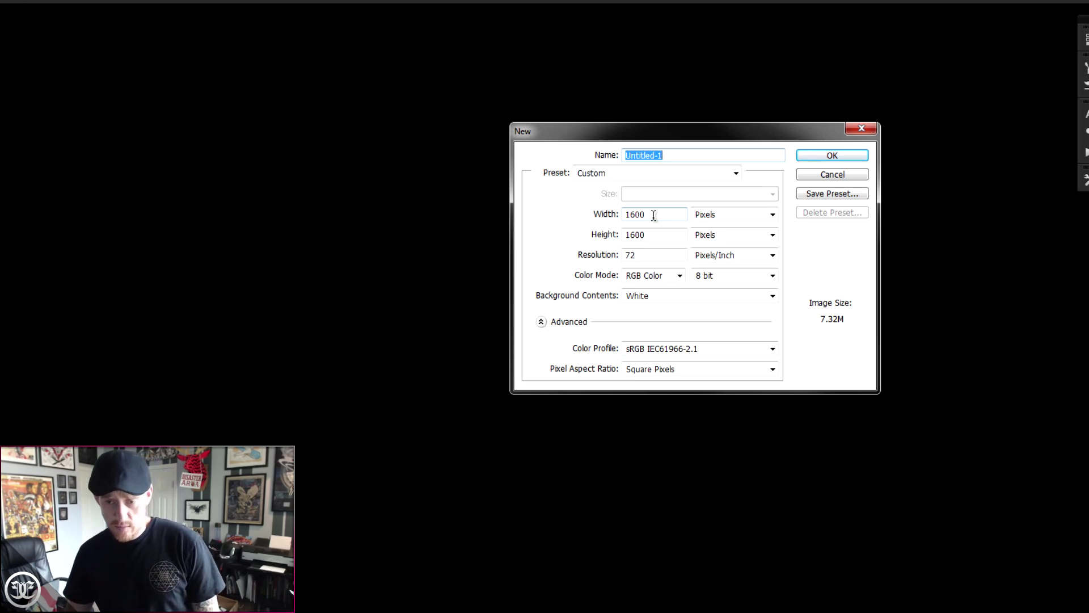
click(810, 157)
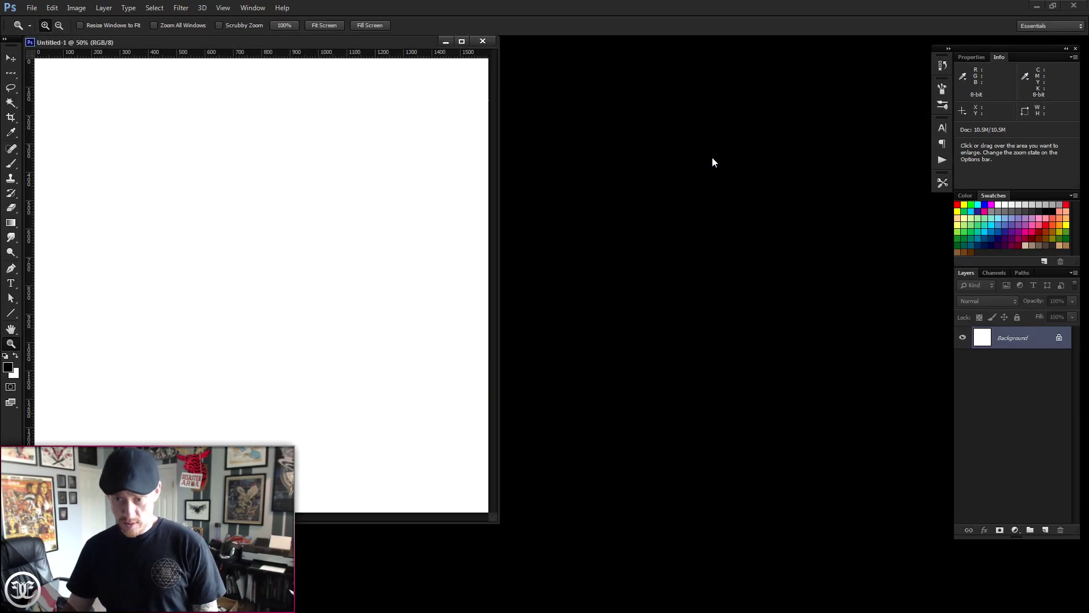
drag(497, 518, 930, 567)
click(483, 320)
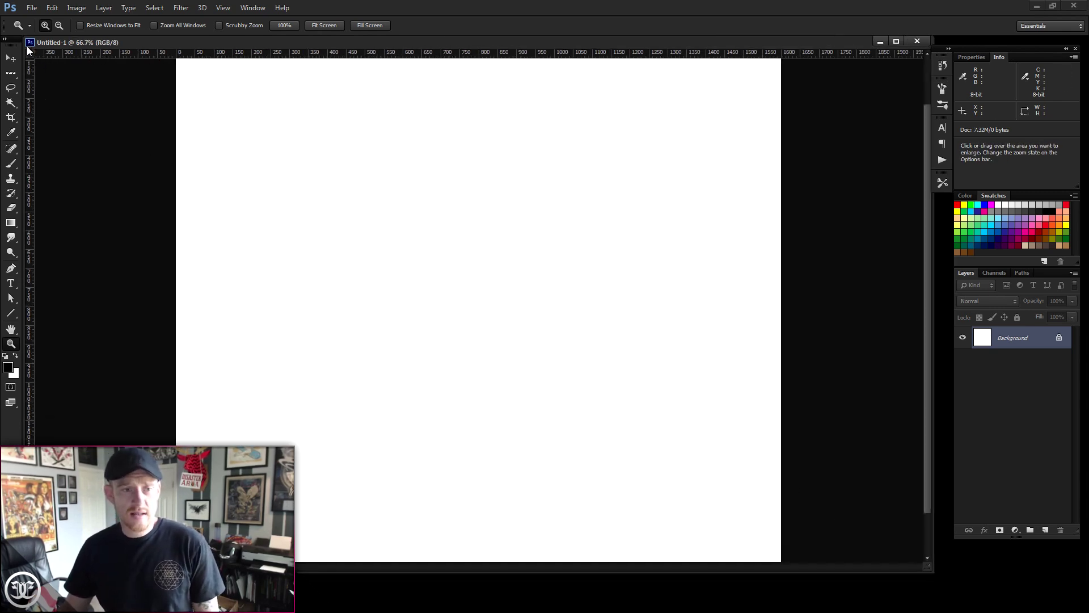
drag(26, 38, 85, 52)
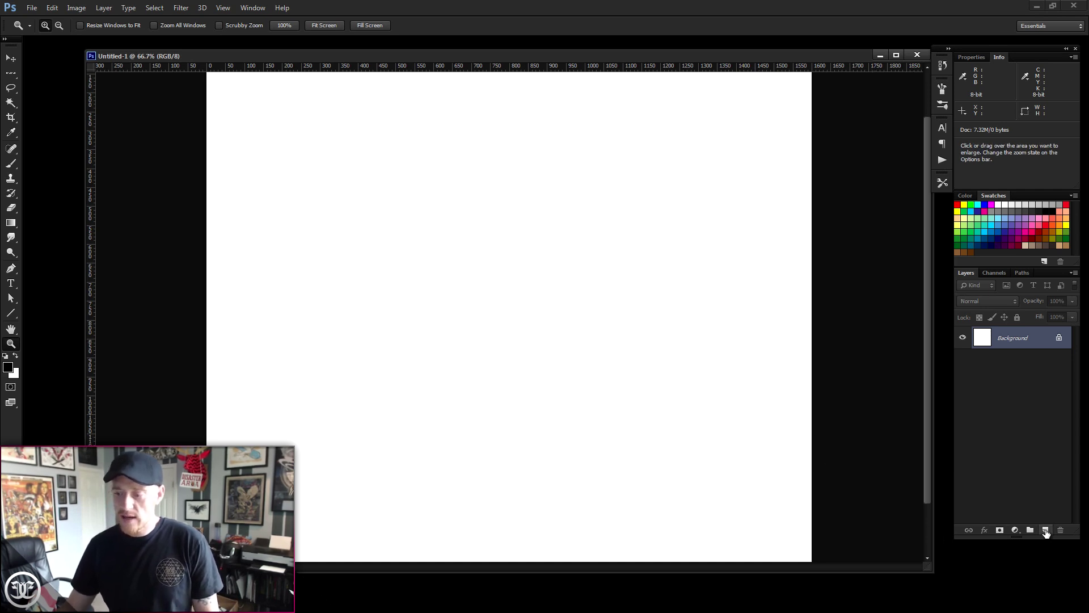
Step: Add a new layer above the background and render Clouds on it in black and white
click(1046, 531)
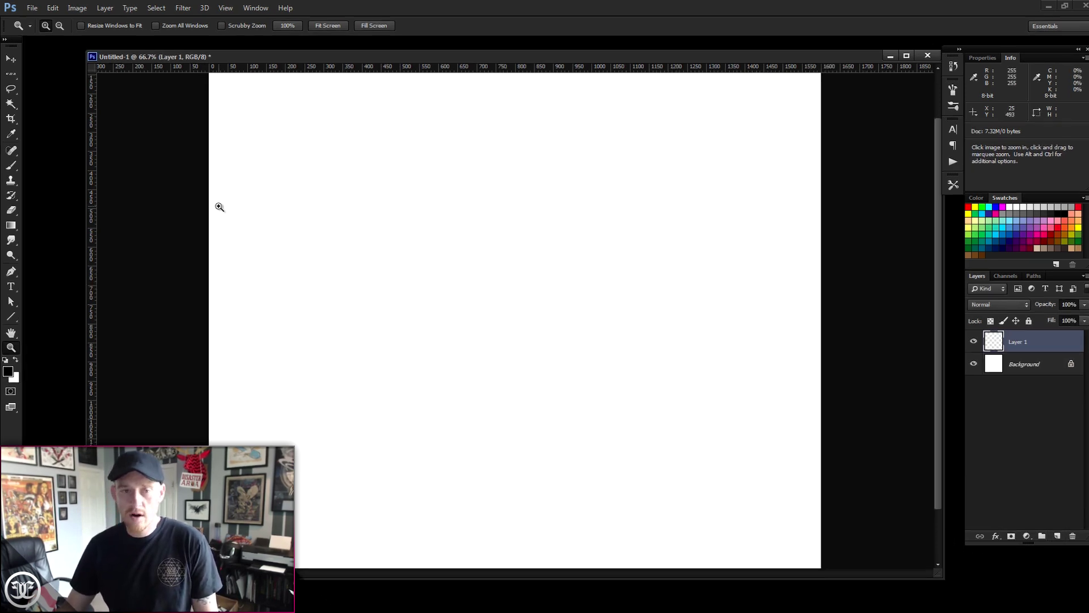
click(183, 8)
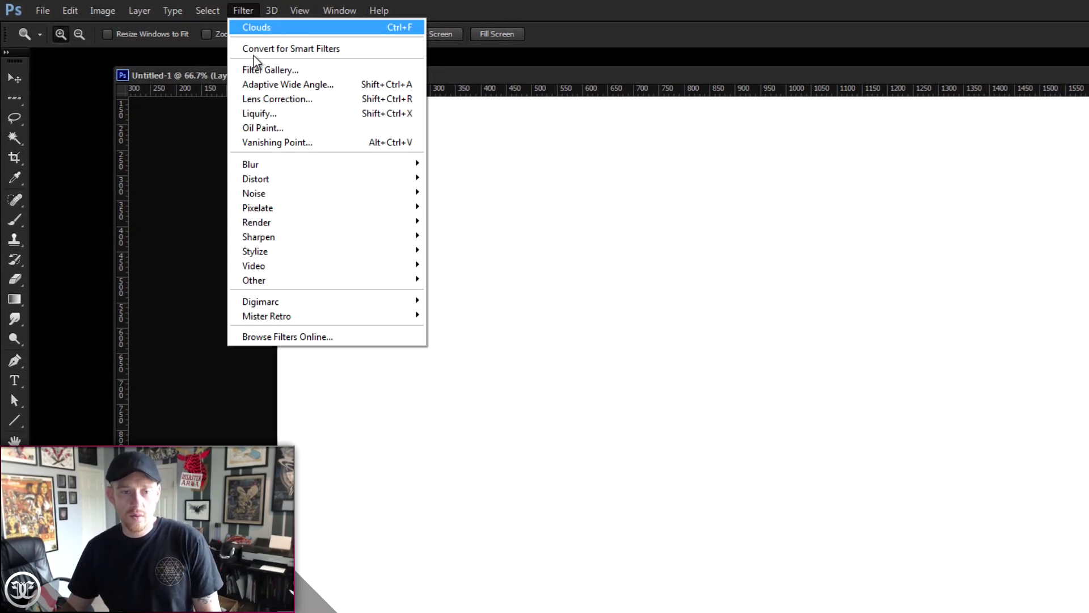
mouse_move(270, 223)
click(215, 220)
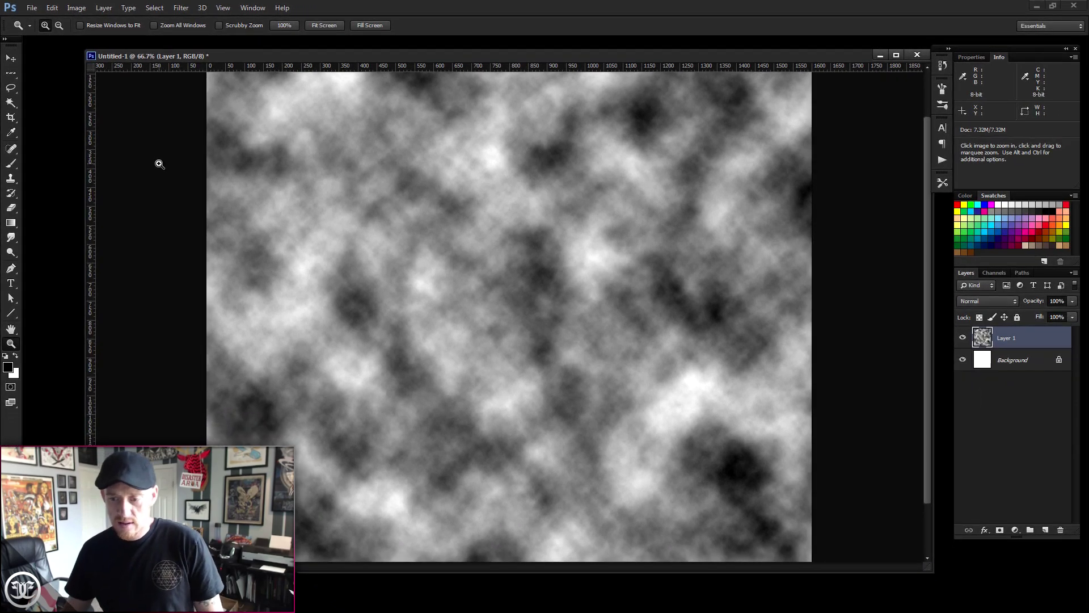
Step: Reapply the Clouds filter several times to generate a different random pattern on the new layer
key(ctrl+f)
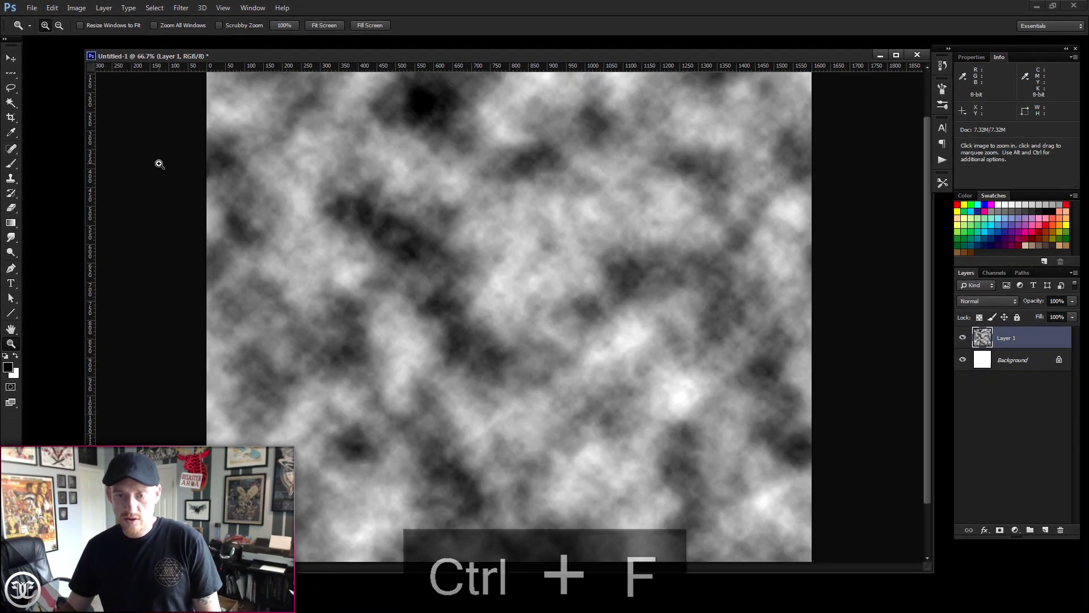
key(ctrl+f)
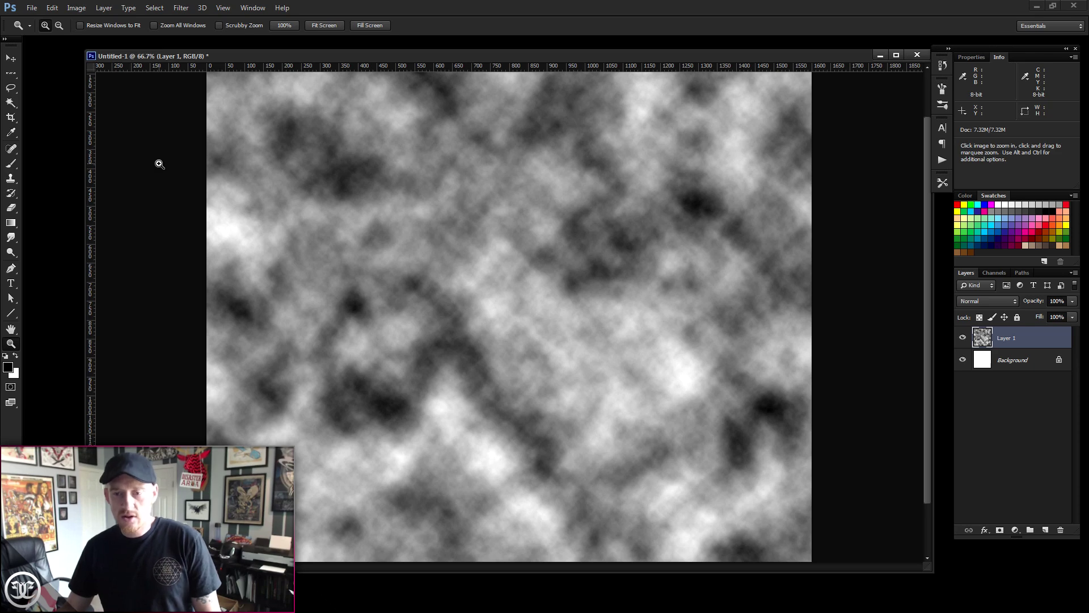
key(ctrl+f)
key(ctrl+f)
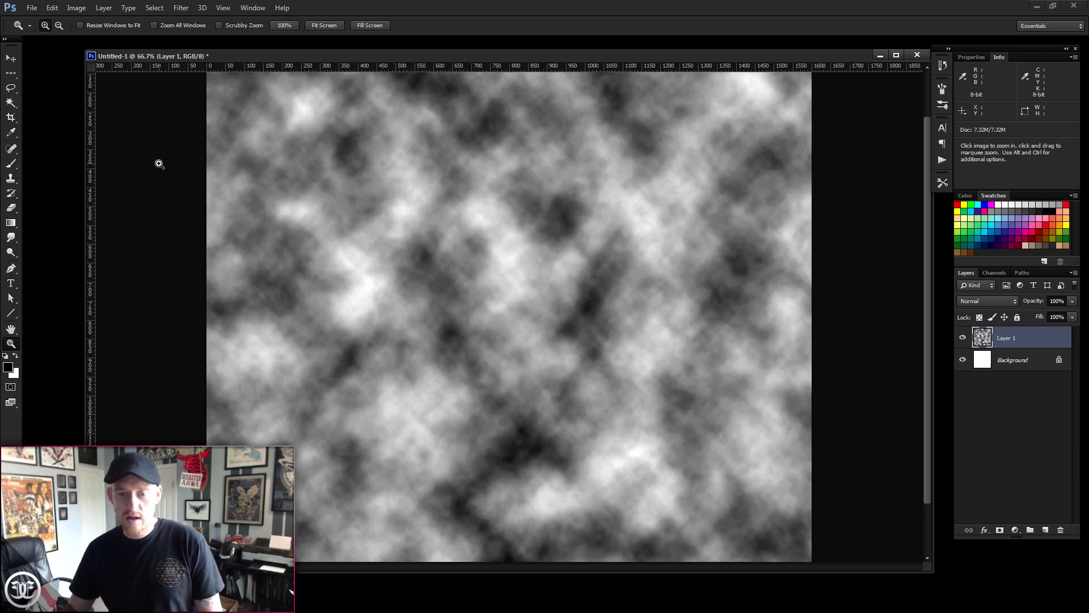
Step: Scale the clouds layer to 300% in both width and height with Free Transform
scroll(574, 260, down, 2)
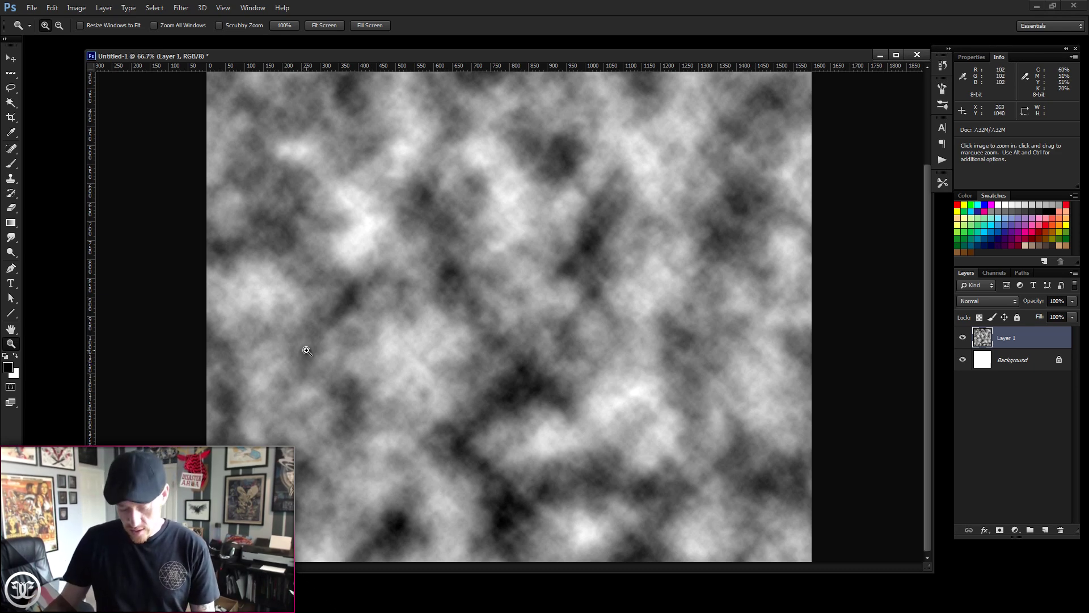
key(ctrl+t)
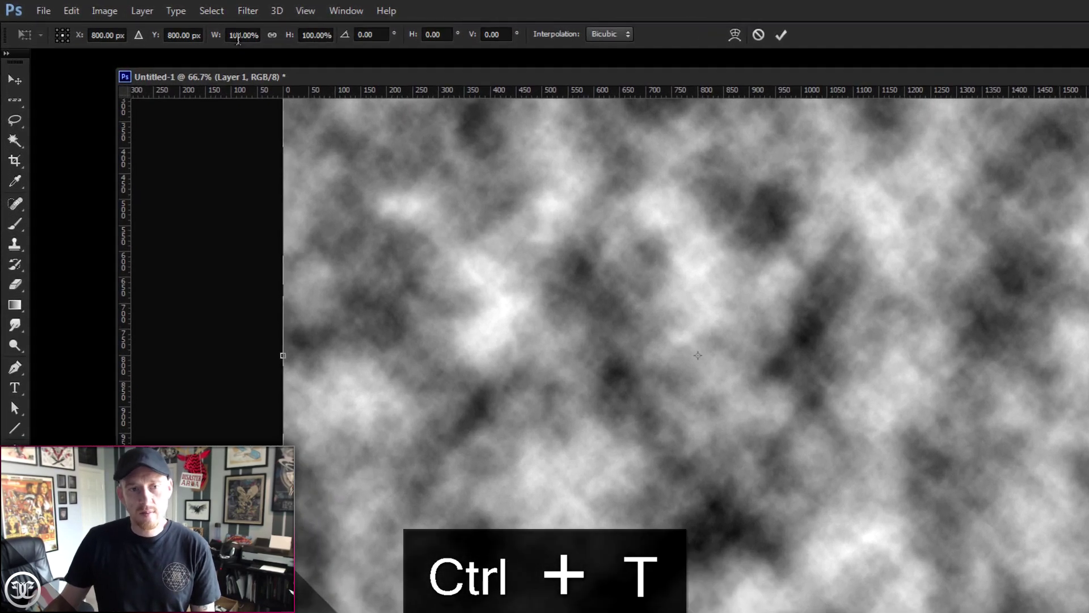
click(176, 25)
double_click(315, 45)
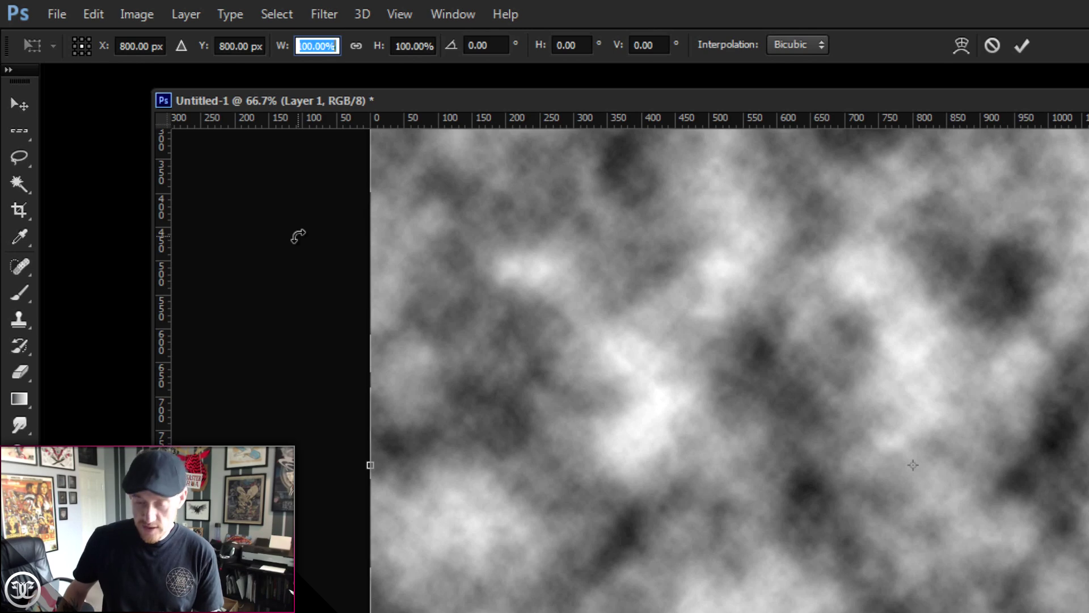
text(300)
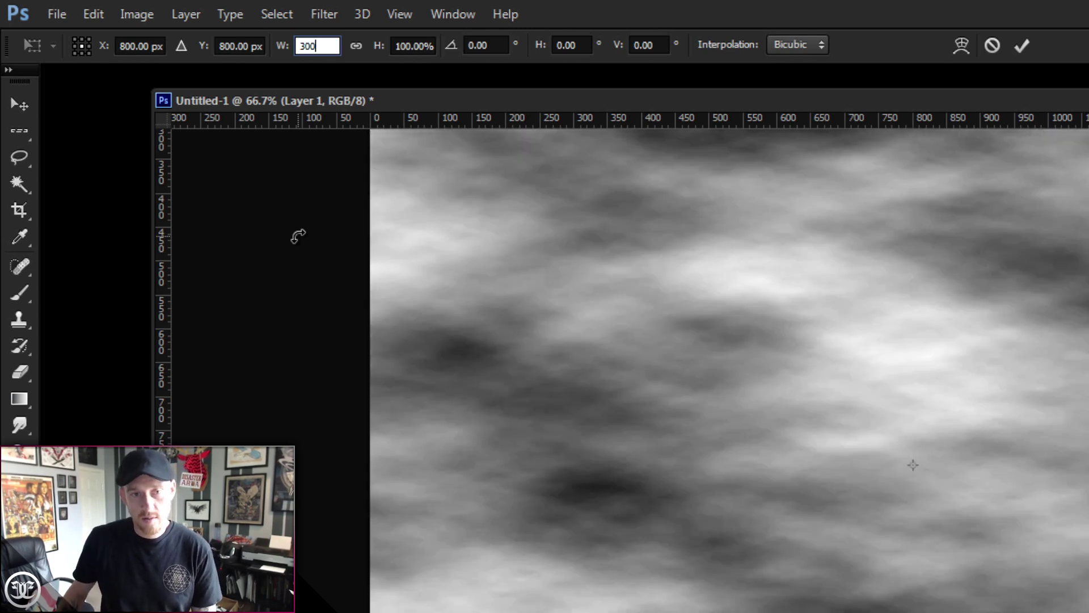
key(Tab)
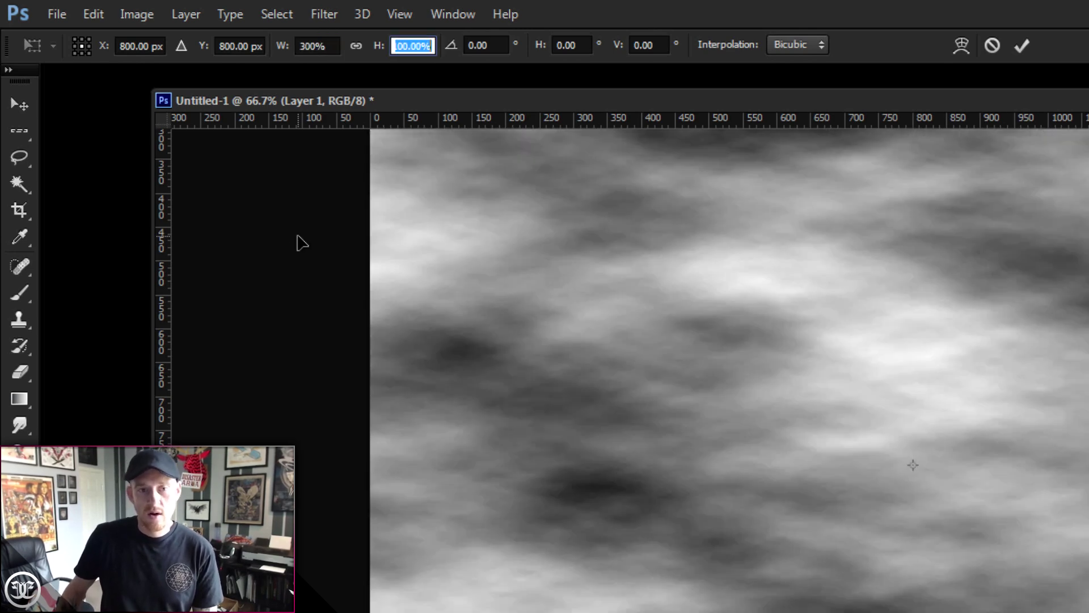
text(300)
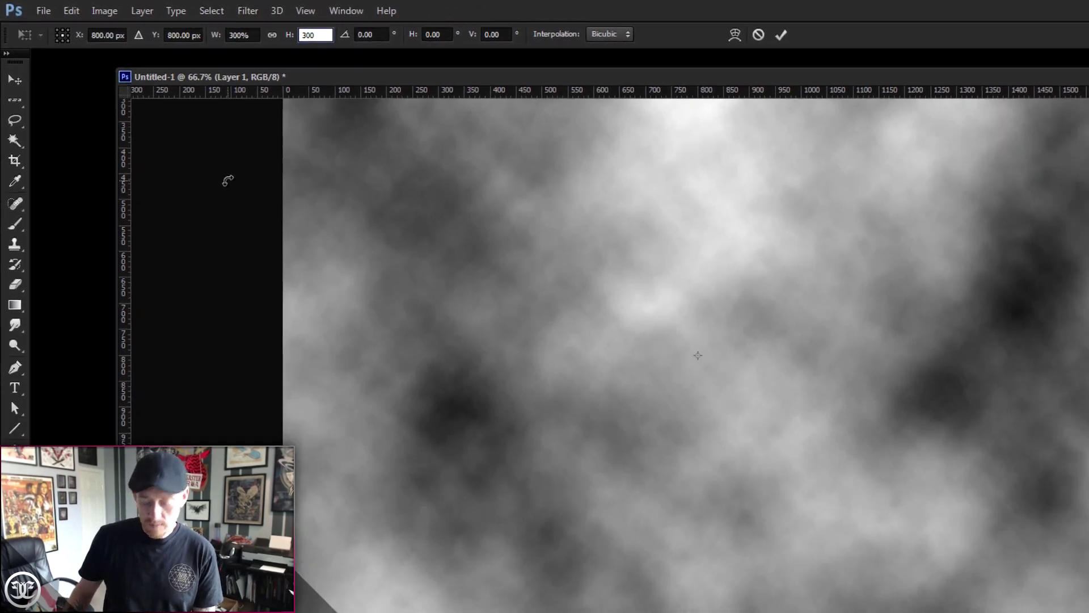
key(Return)
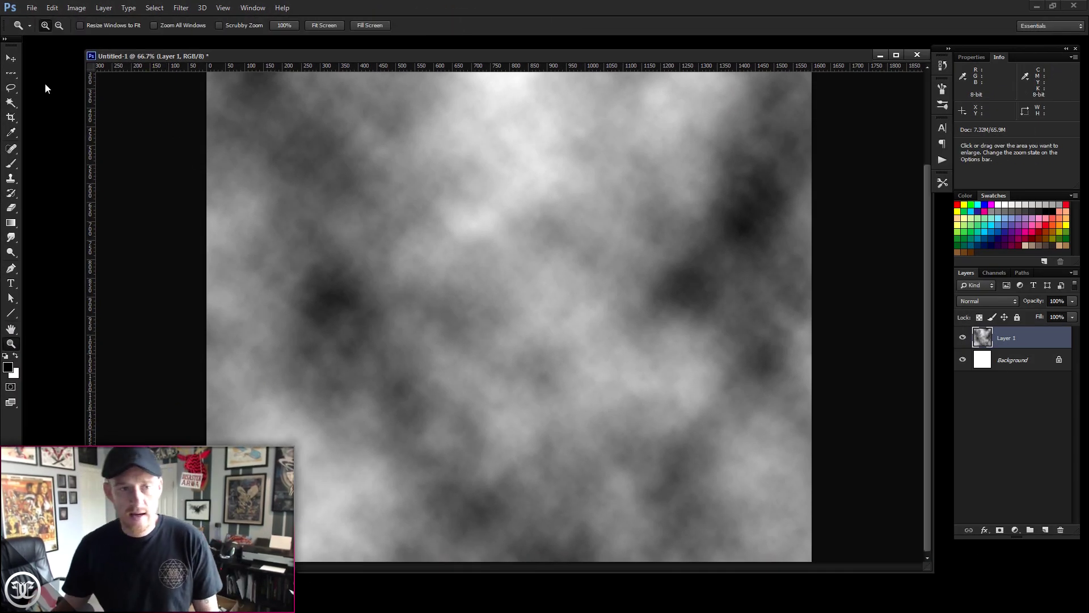
Step: Shift the enlarged clouds layer around the canvas to try different areas of the pattern, and make the document window taller
click(11, 58)
drag(629, 480, 708, 523)
drag(700, 413, 706, 295)
drag(716, 495, 441, 322)
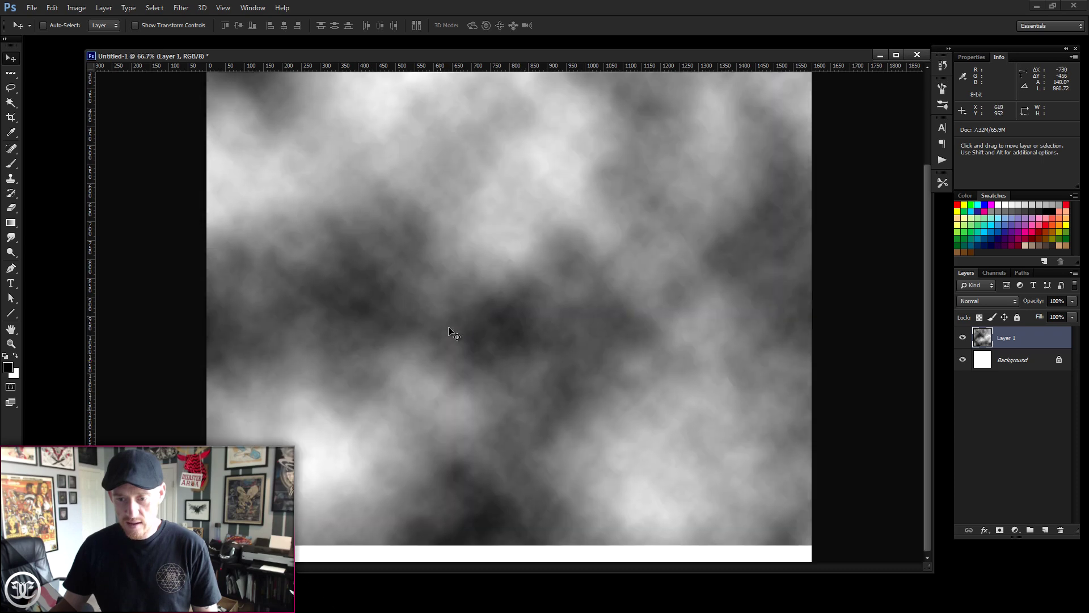
drag(544, 367, 696, 506)
drag(501, 402, 602, 523)
drag(595, 420, 593, 489)
drag(487, 573, 486, 599)
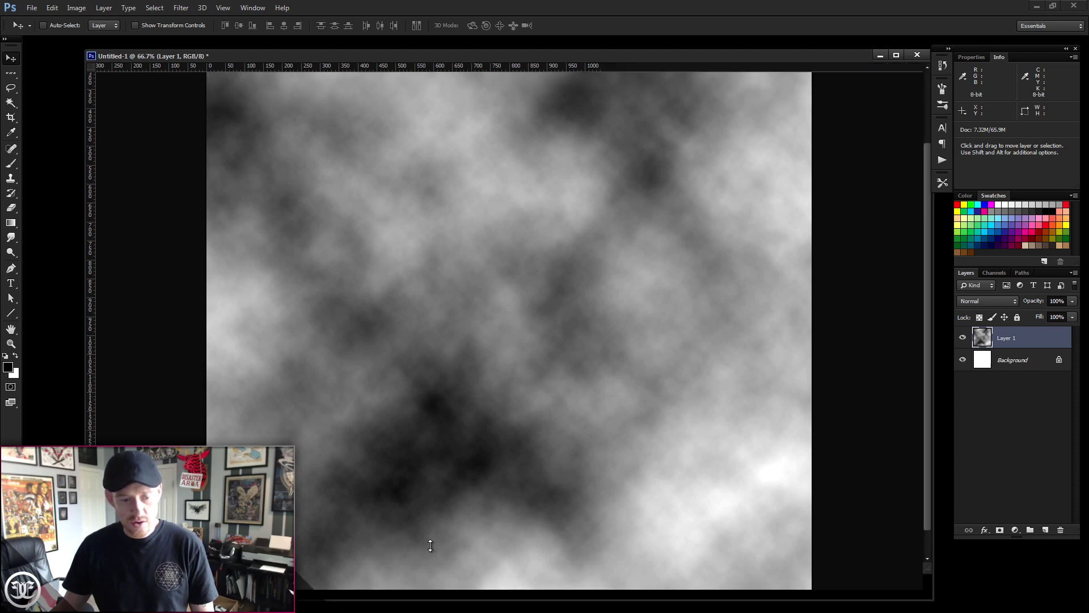
Step: Reposition the clouds layer so a dark band bends through the canvas centre with a bright patch to its right
click(10, 343)
alt+click(566, 333)
click(10, 58)
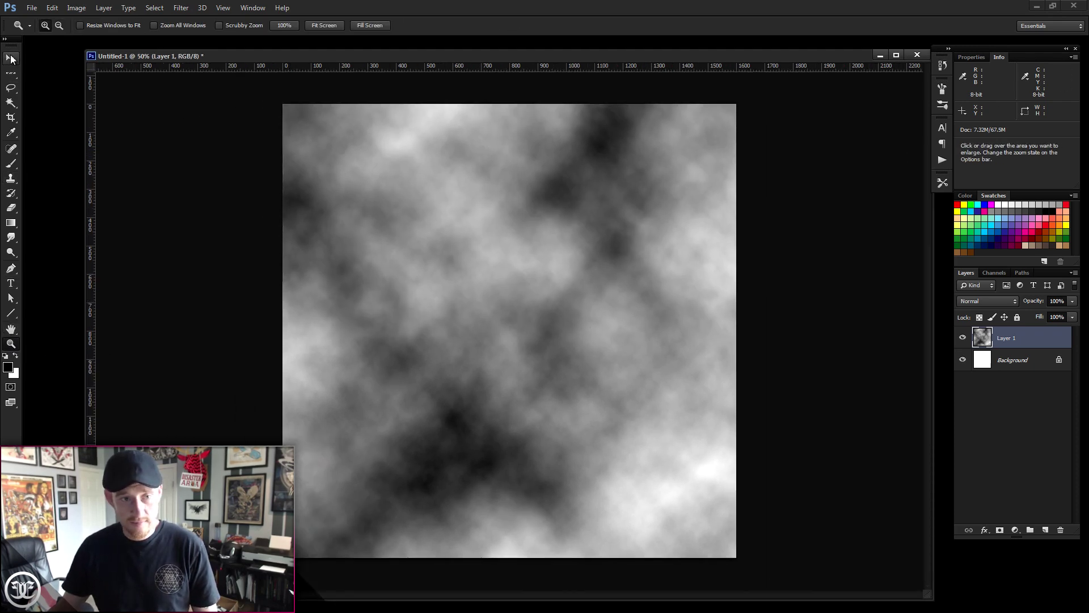
drag(592, 345, 481, 315)
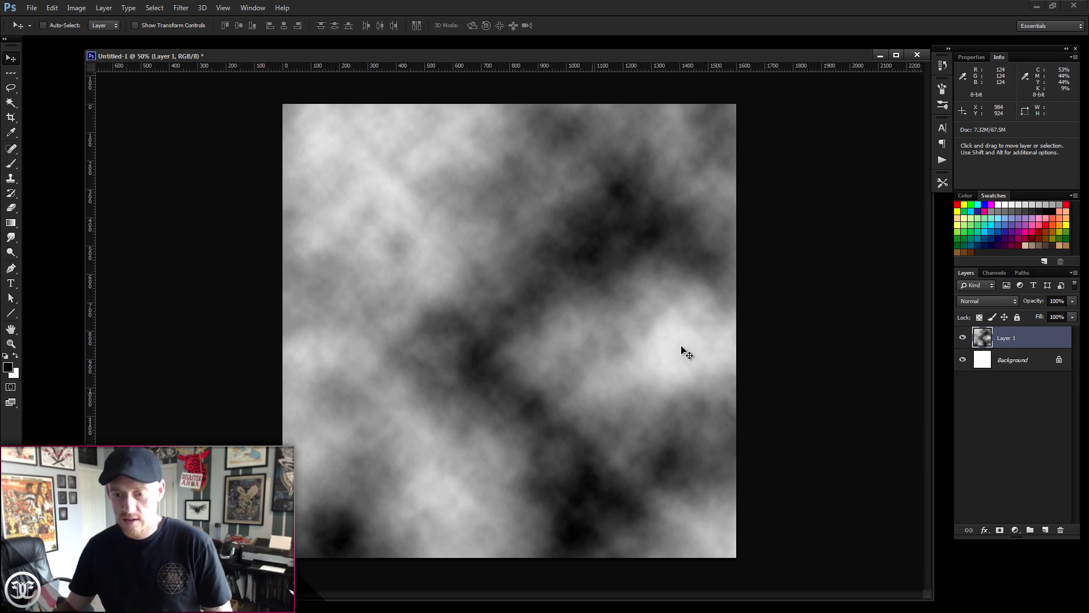
drag(407, 304, 376, 301)
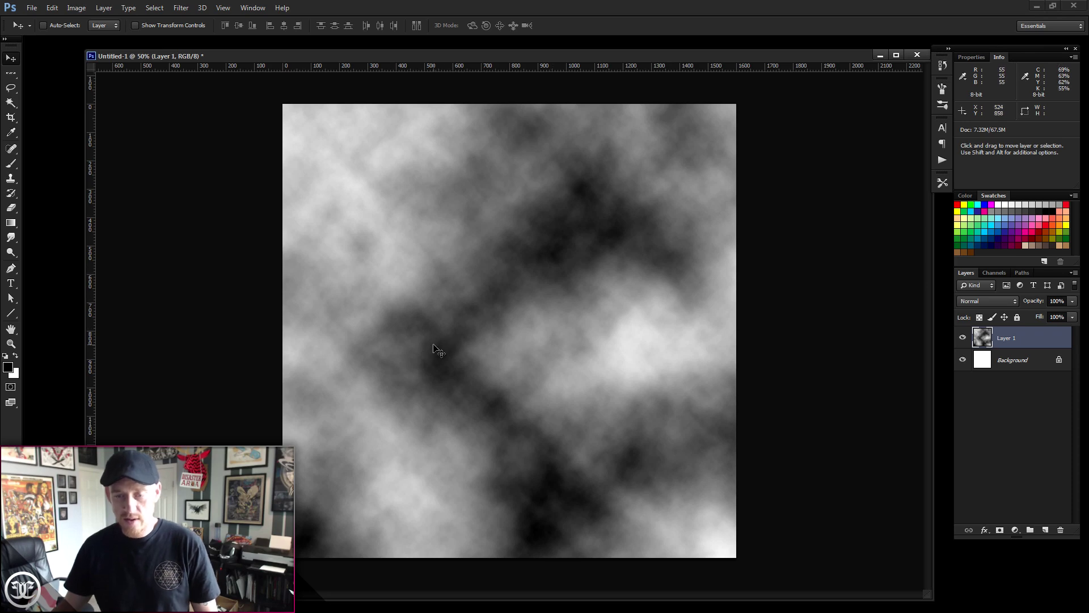
drag(480, 364, 500, 355)
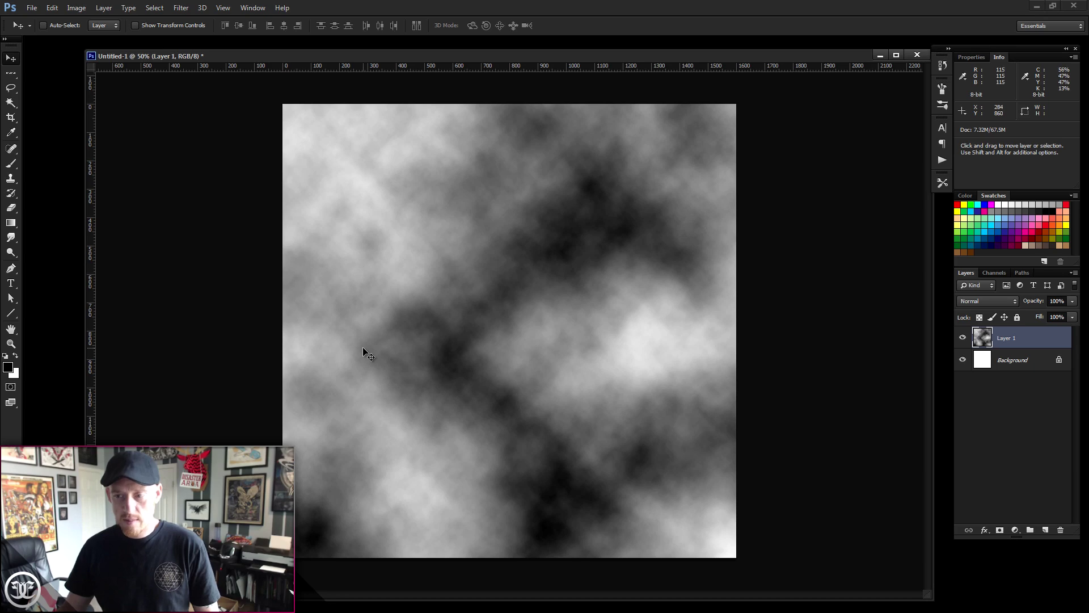
Step: Duplicate the clouds layer and rename the lower one Original
key(ctrl+j)
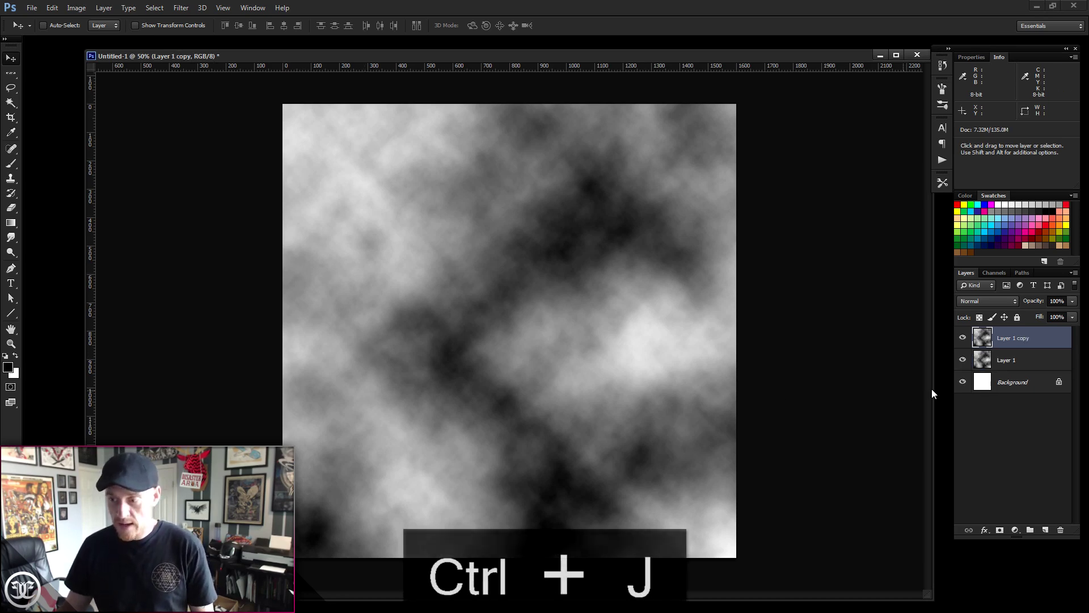
double_click(1001, 363)
text(Original)
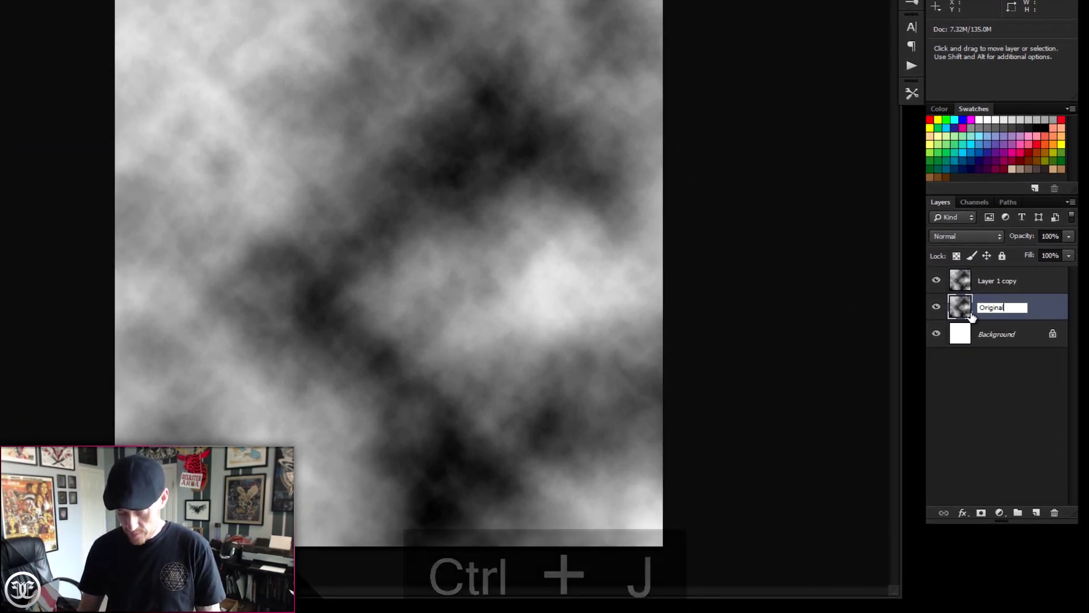
key(Return)
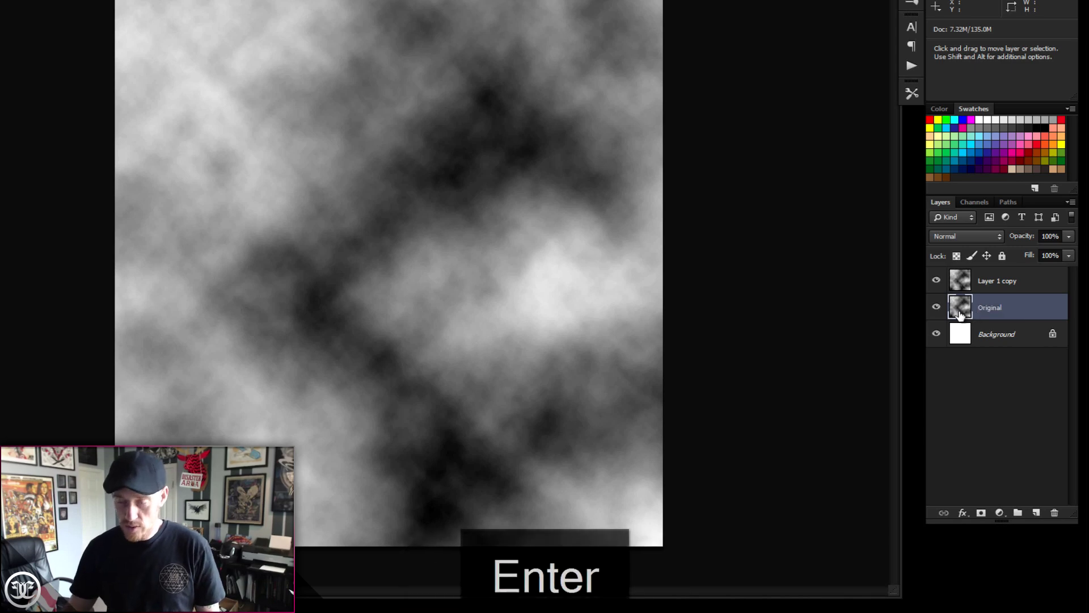
Step: Apply a Levels adjustment to the upper clouds copy with input black at 20 and input white at 200
click(957, 285)
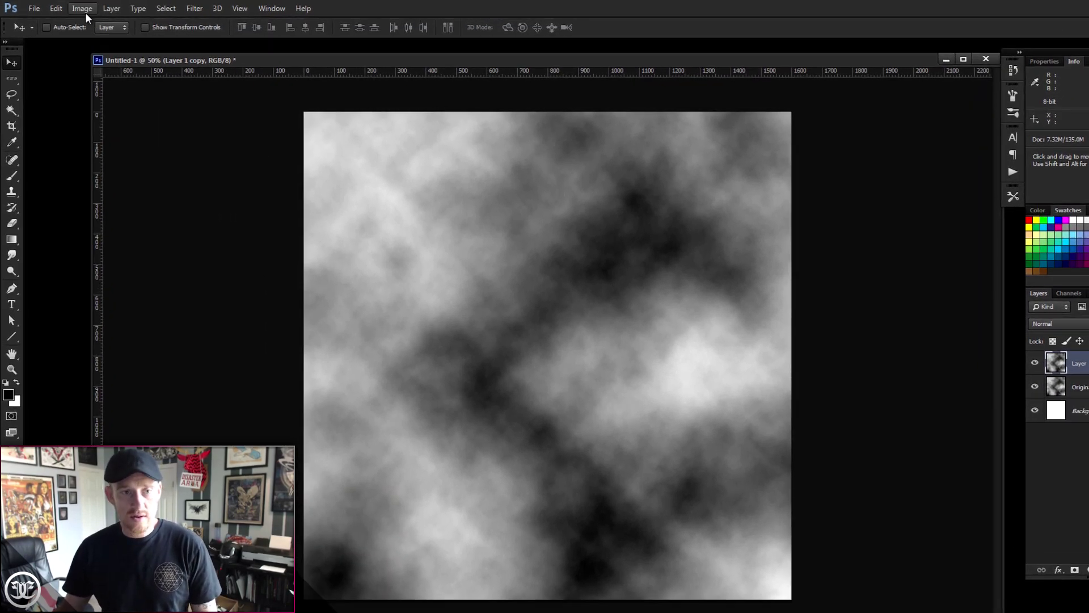
click(76, 8)
mouse_move(95, 37)
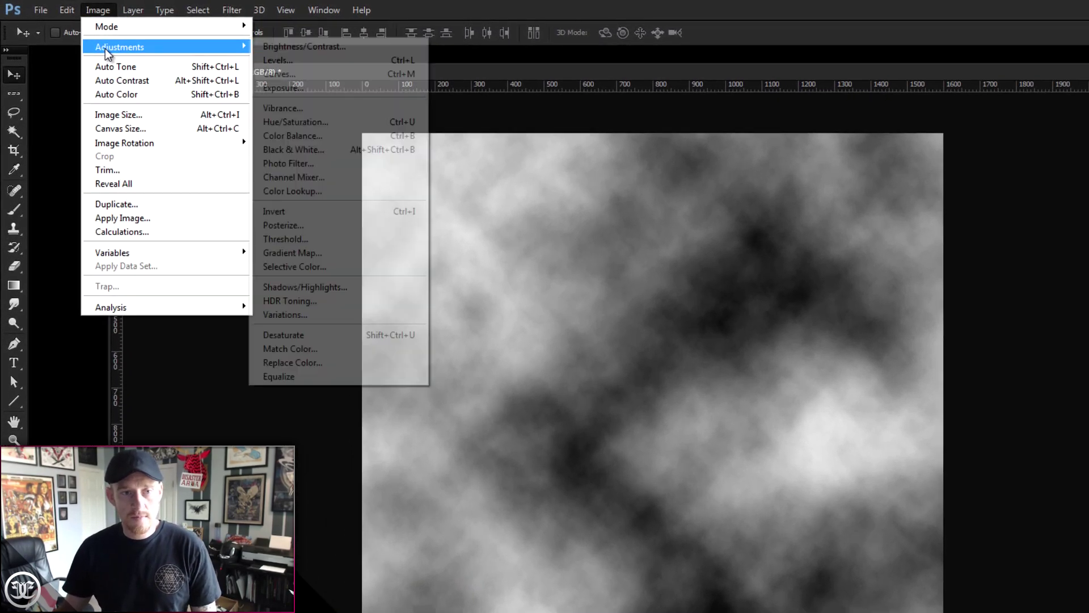
click(292, 60)
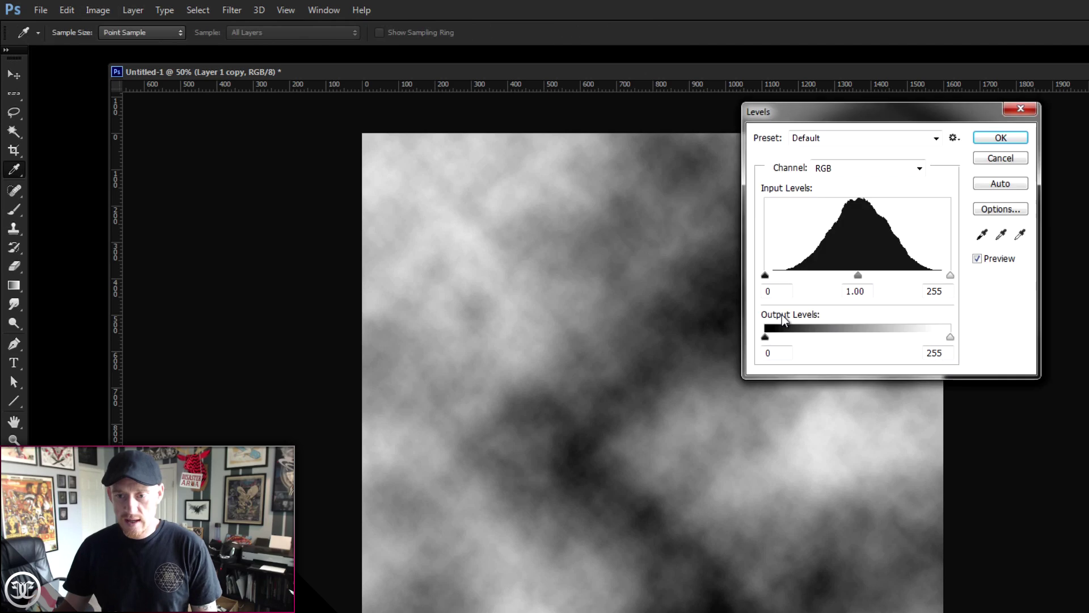
drag(766, 278, 780, 275)
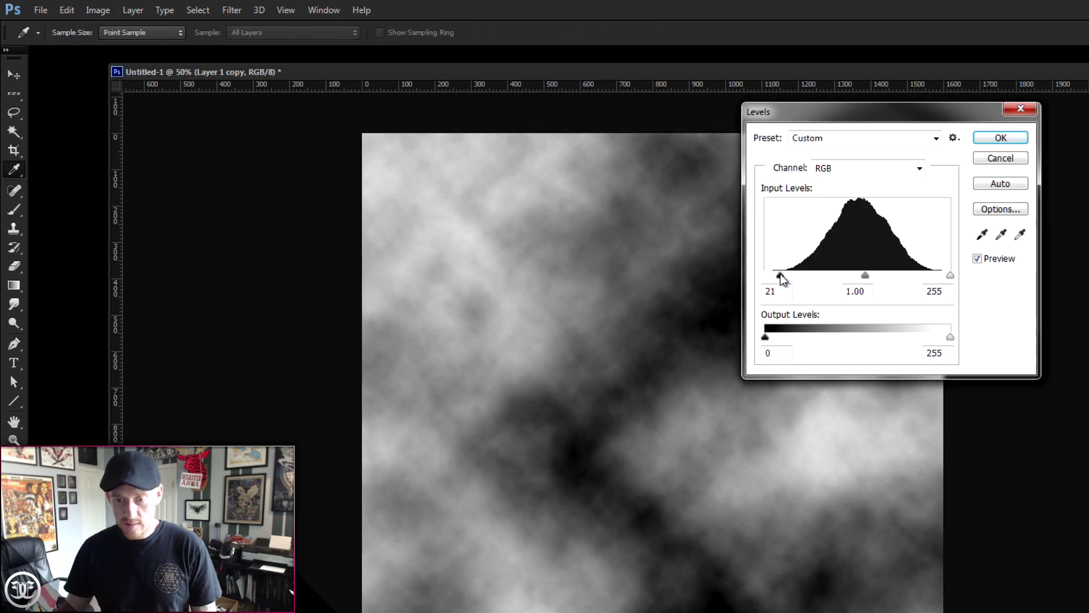
drag(951, 274, 913, 276)
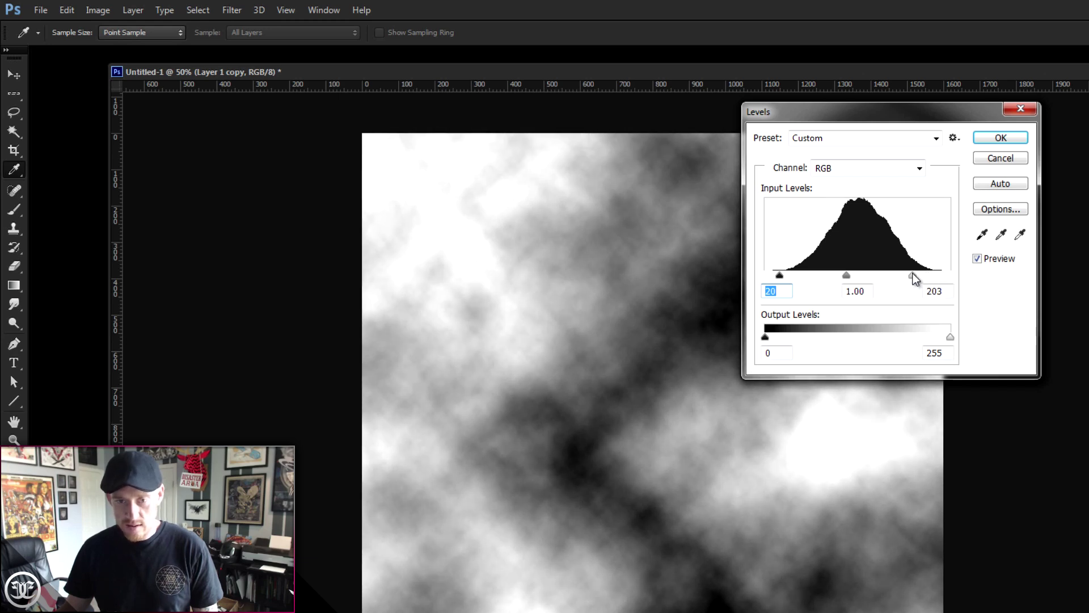
click(911, 275)
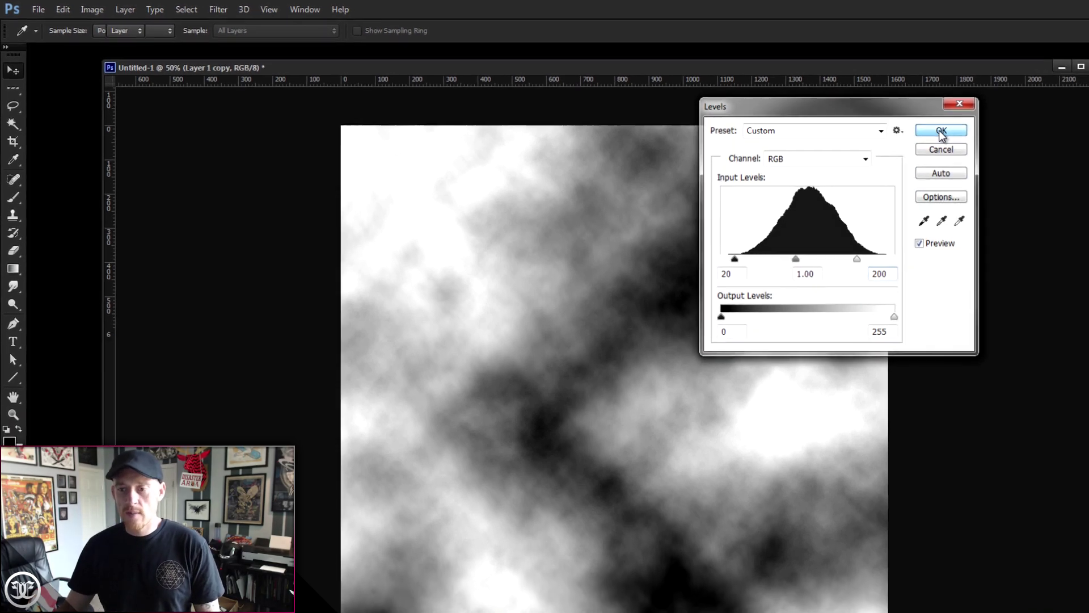
click(1001, 140)
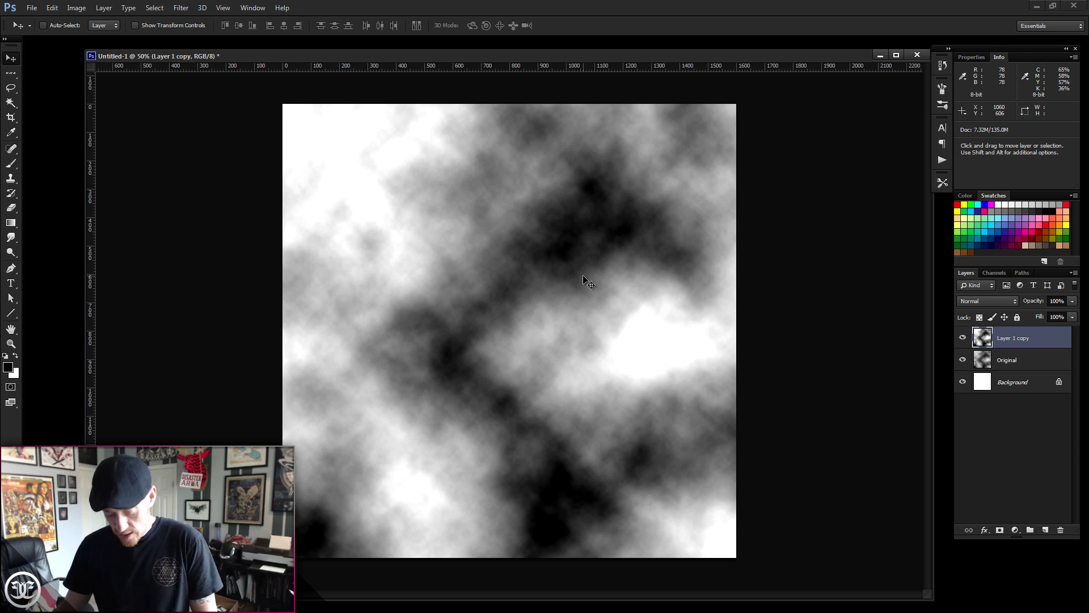
Step: Duplicate the contrast-adjusted clouds layer and apply the Paint Daubs filter with brush size 27, sharpness 0 and the Simple brush type
key(ctrl+j)
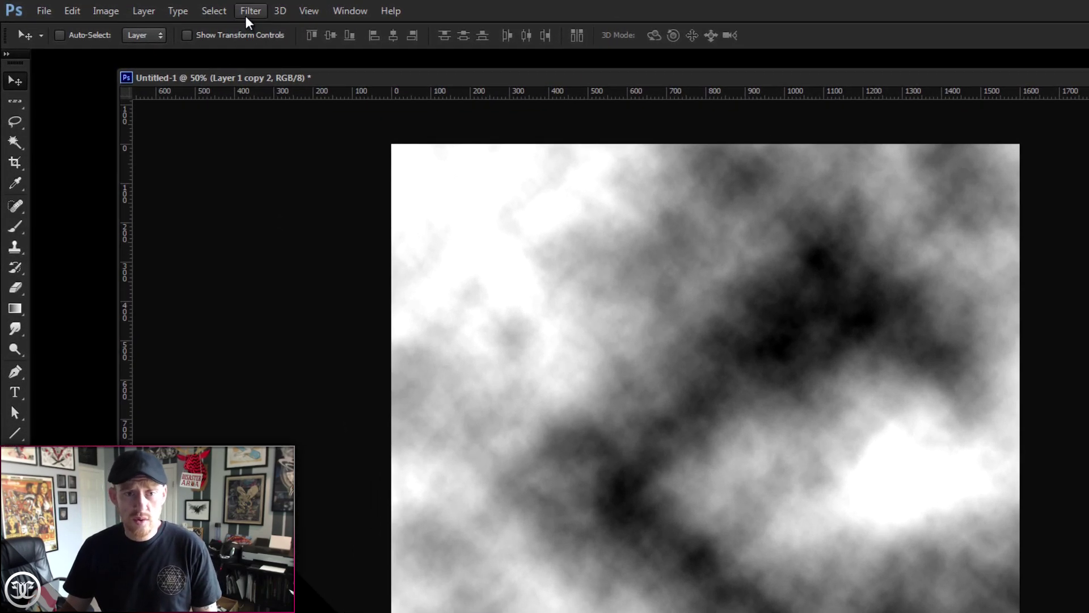
click(197, 15)
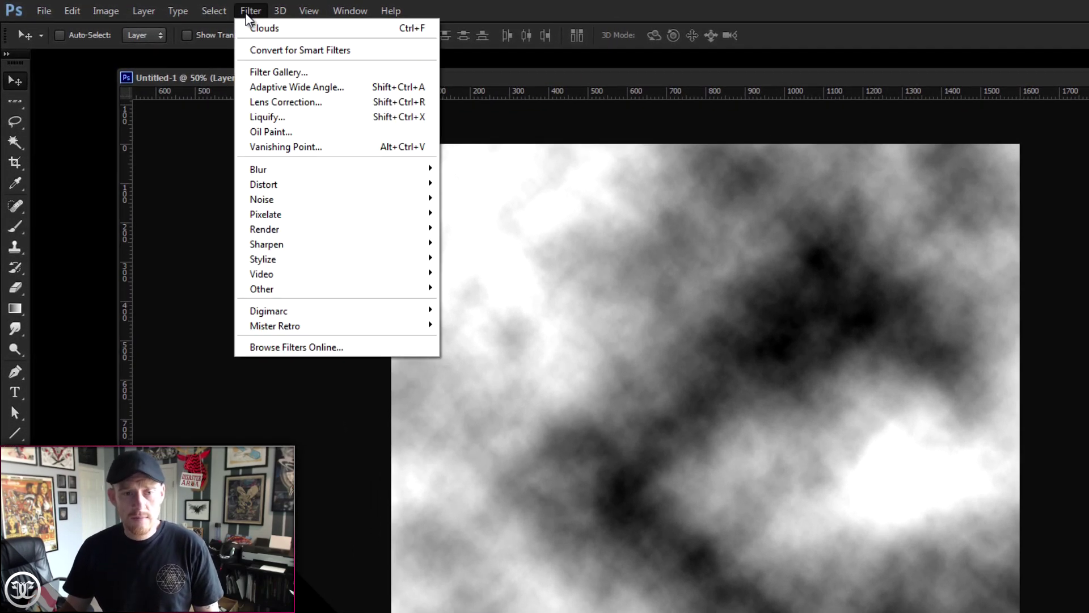
click(263, 73)
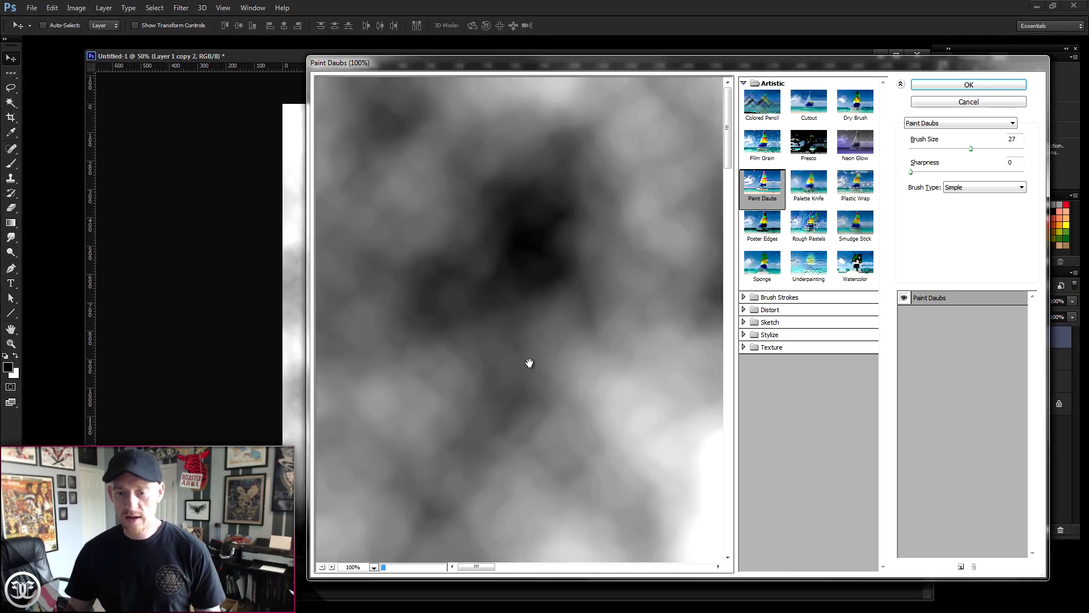
drag(618, 425, 435, 401)
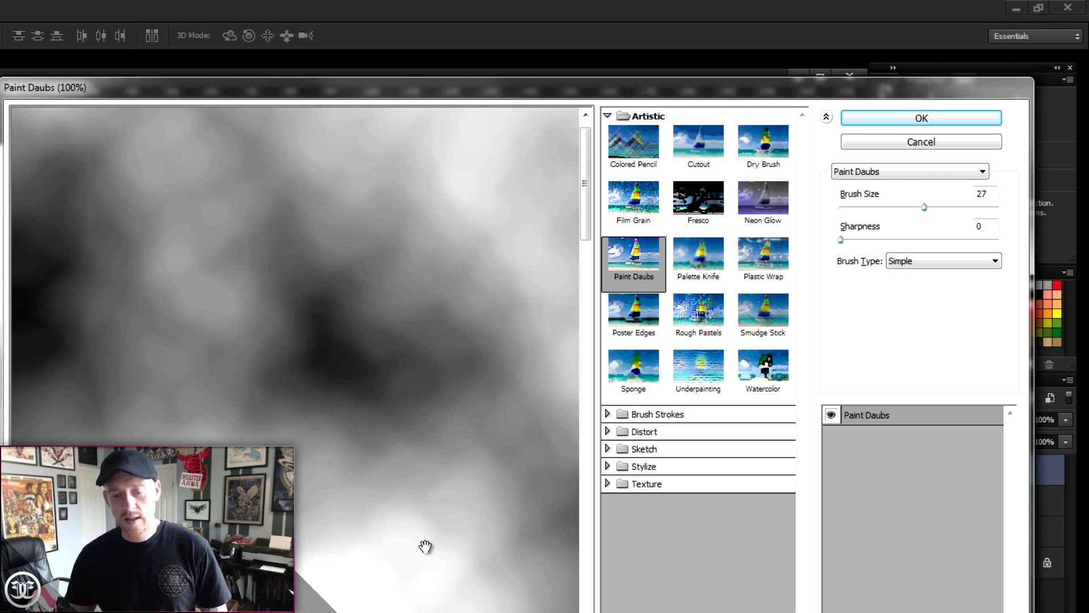
drag(421, 454, 297, 427)
mouse_move(426, 598)
mouse_down()
mouse_move(392, 500)
mouse_move(345, 431)
mouse_up()
drag(495, 376, 239, 431)
mouse_move(423, 435)
mouse_down()
mouse_move(285, 440)
mouse_move(374, 554)
mouse_move(409, 526)
mouse_up()
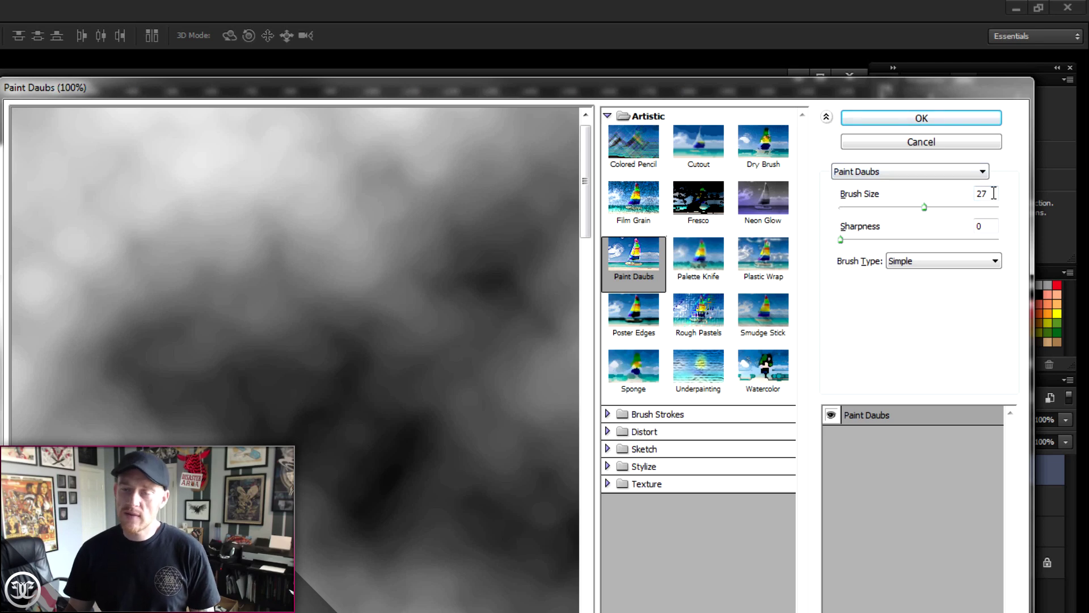
click(895, 125)
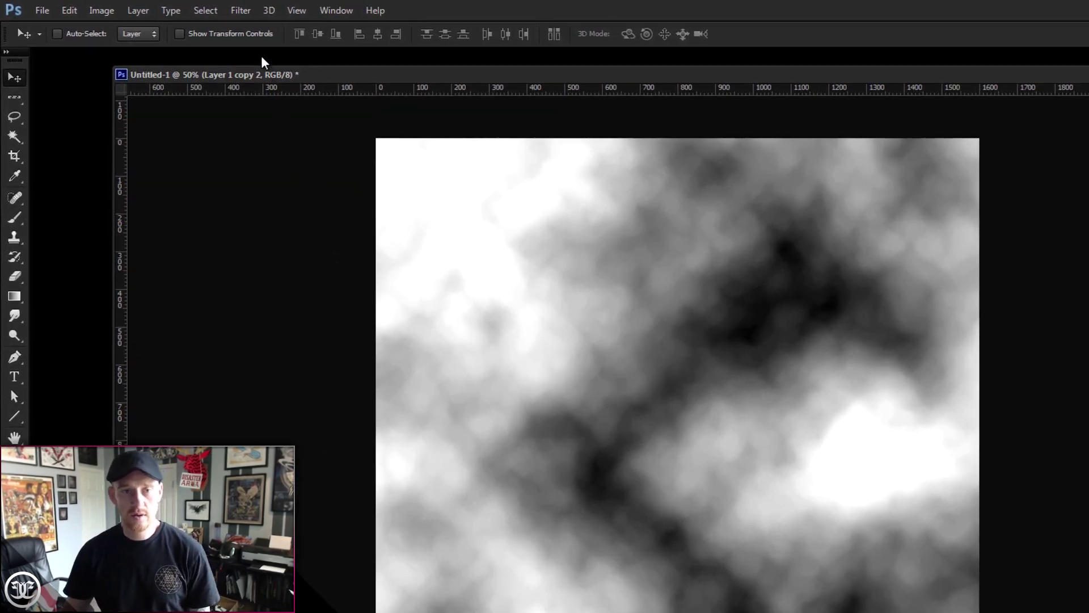
Step: Apply the Find Edges filter to the Paint Daubs layer
click(241, 11)
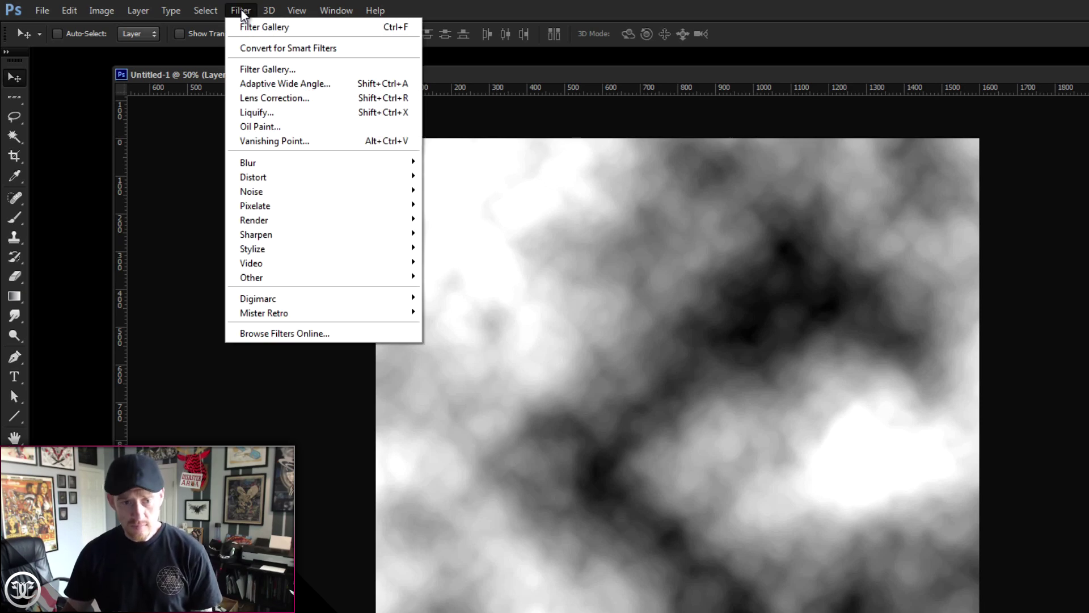
mouse_move(283, 251)
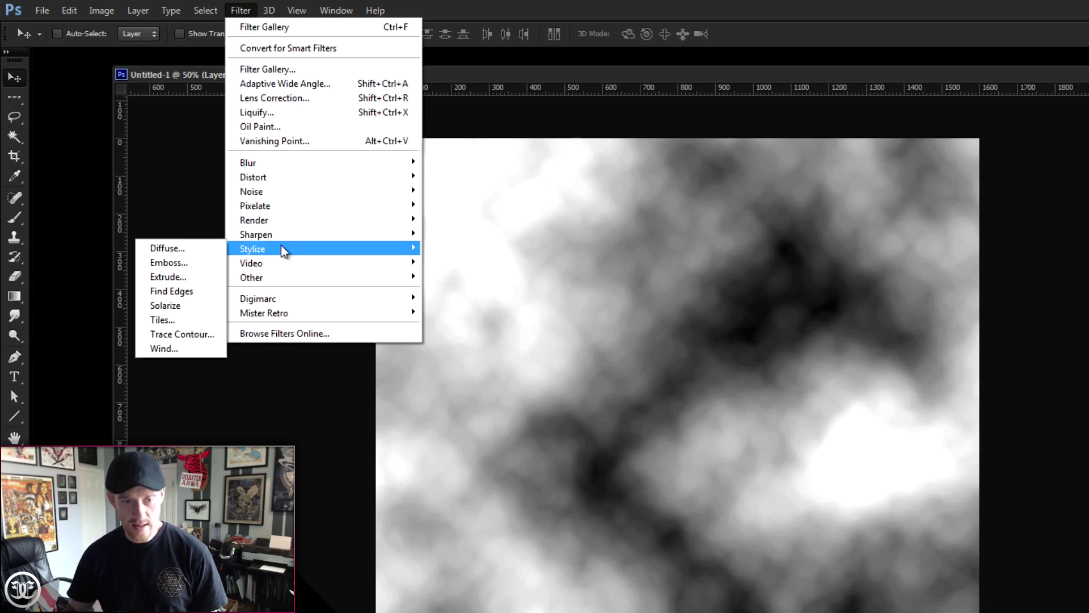
click(204, 290)
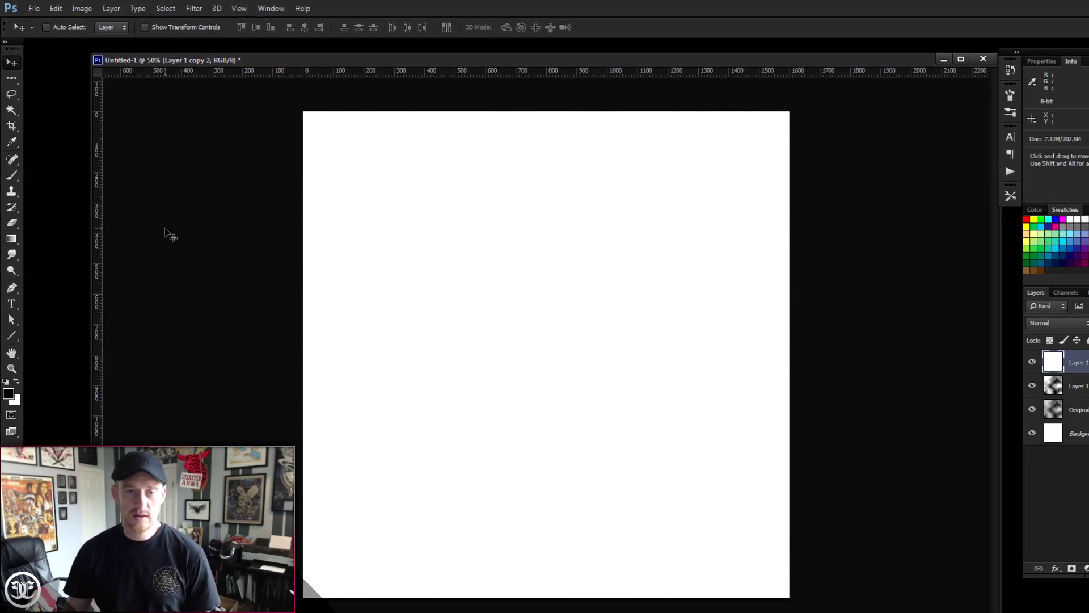
Step: Darken the contour lines of the Find Edges layer with a Levels adjustment, setting input black to 210
click(82, 8)
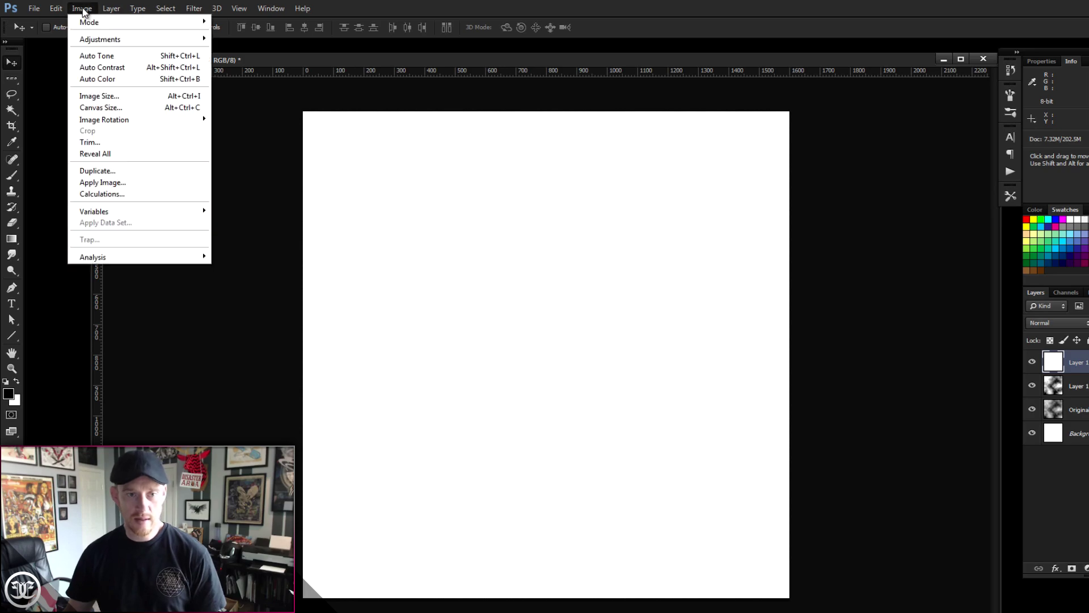
mouse_move(102, 39)
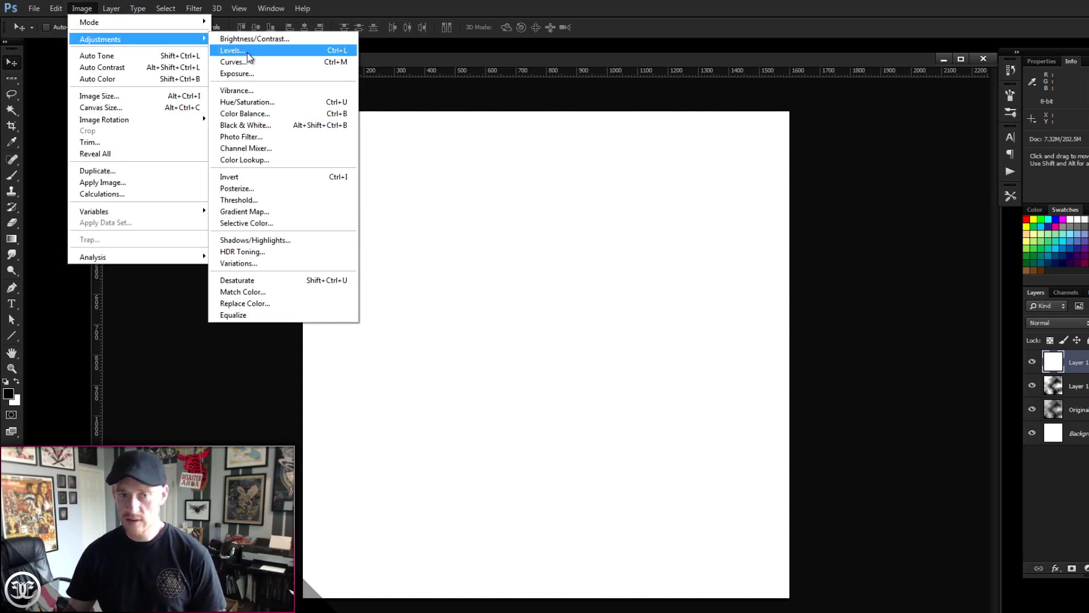
click(248, 52)
drag(539, 287, 663, 306)
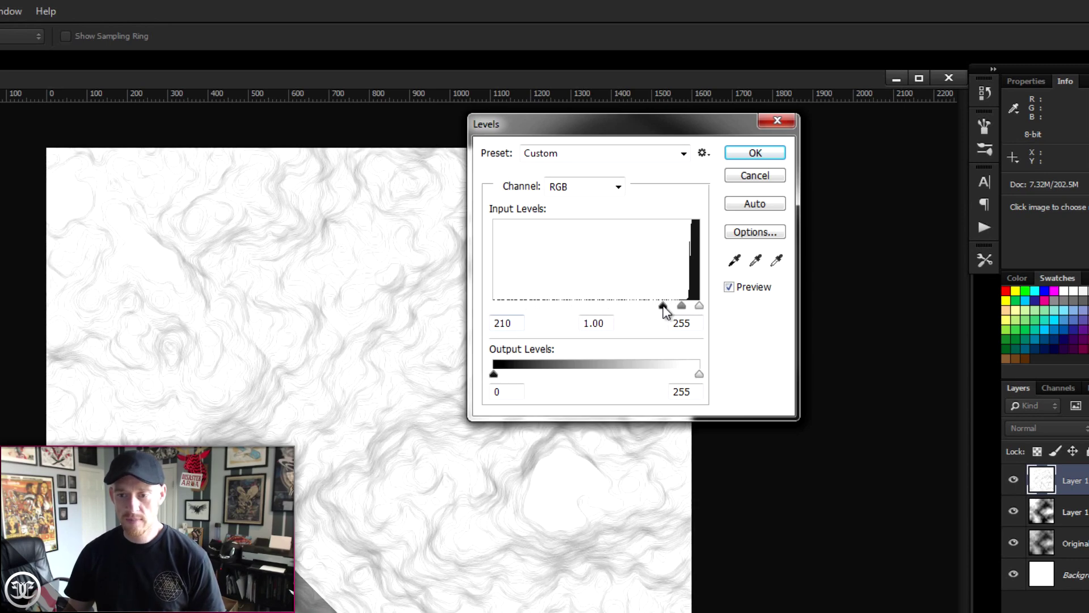
drag(665, 311, 663, 306)
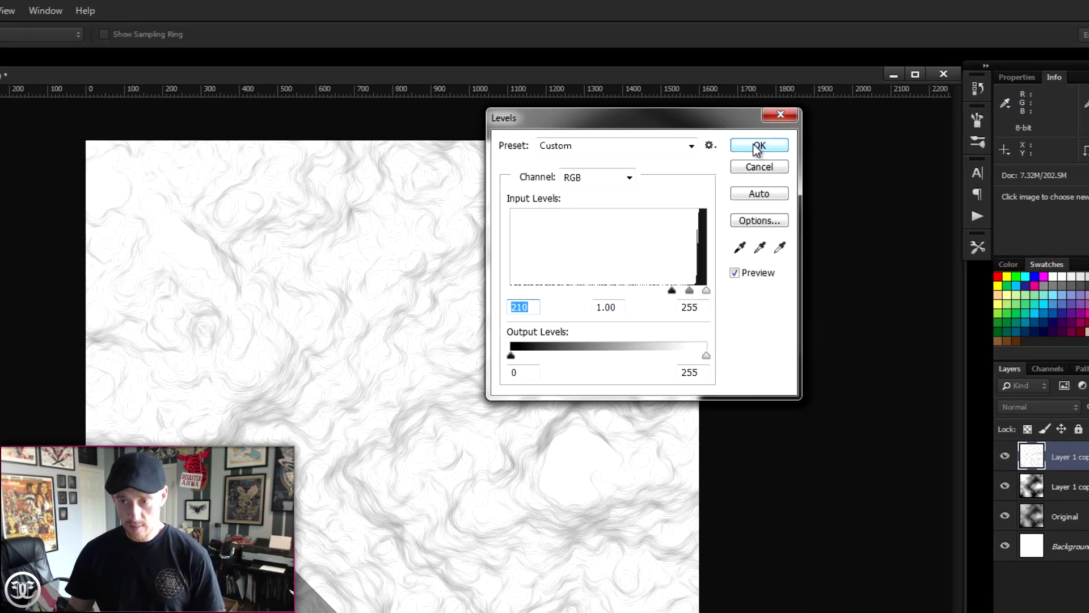
click(750, 155)
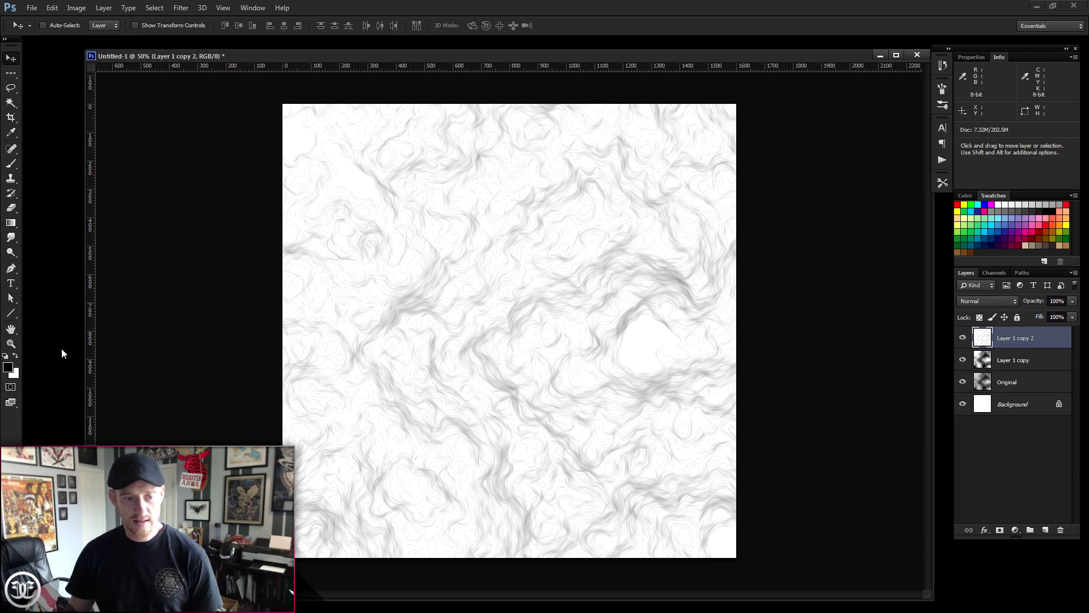
Step: Set the contour-line layer's blending mode to Color Burn
click(11, 345)
click(493, 280)
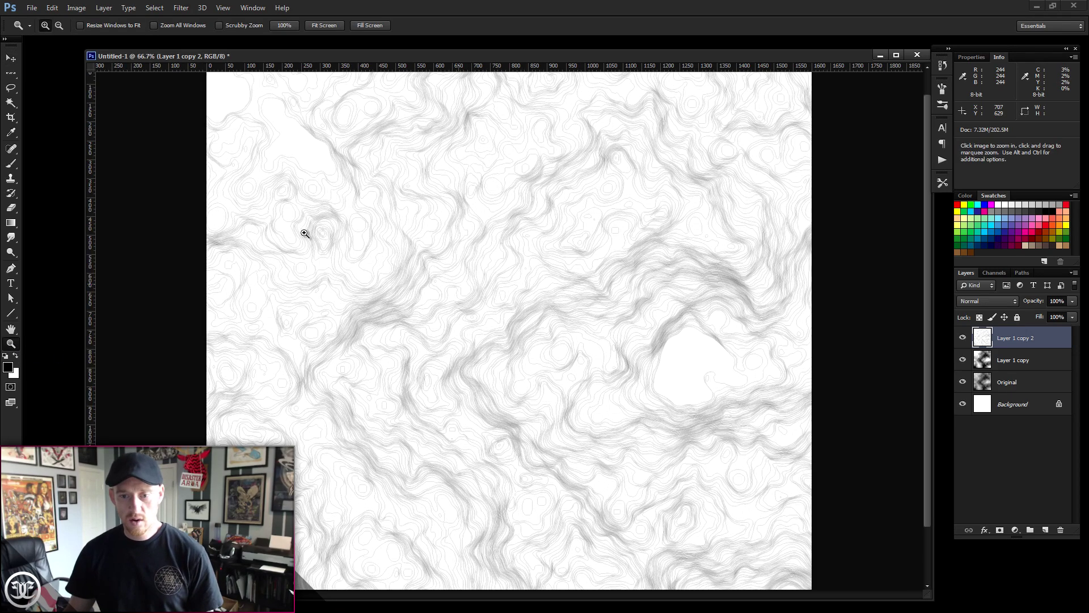
click(11, 58)
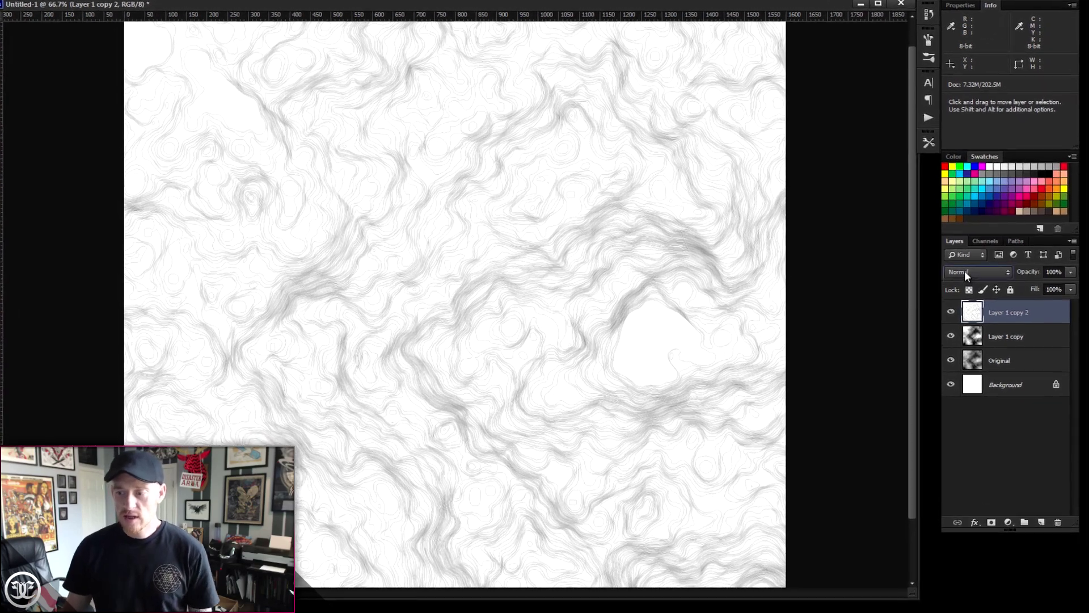
click(976, 302)
click(959, 293)
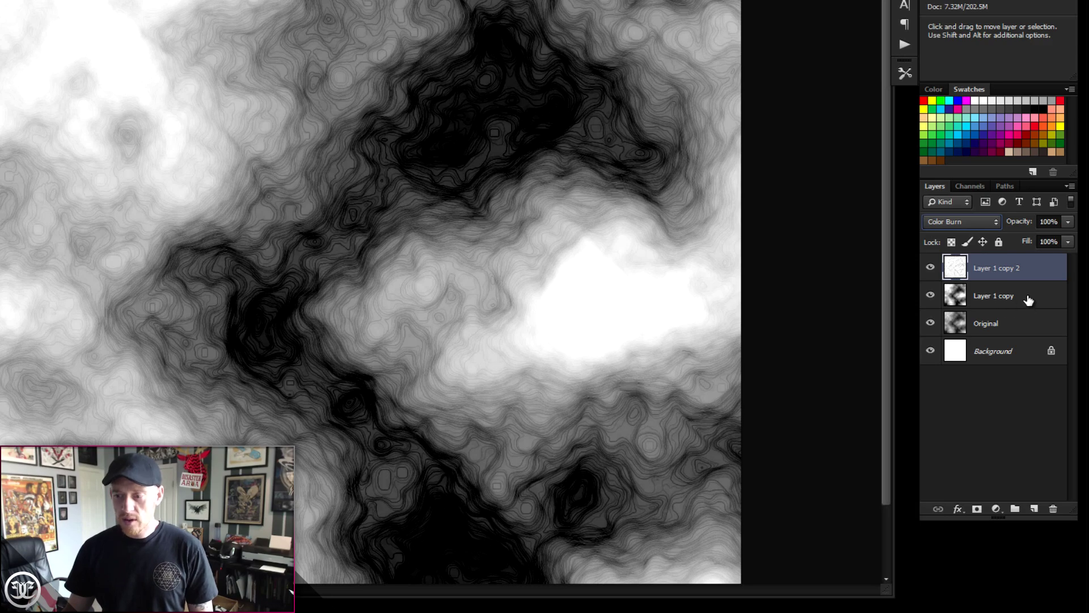
Step: Check the clouds with the contour-line layer hidden and shown, and rename the contrast-adjusted clouds layer Levels
click(1028, 299)
click(930, 269)
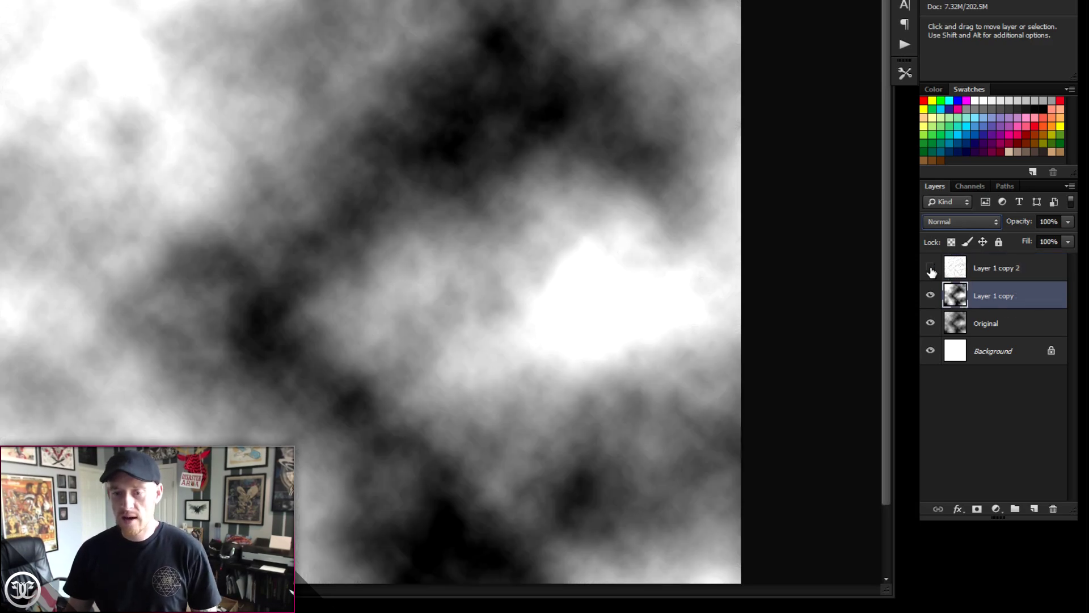
click(930, 269)
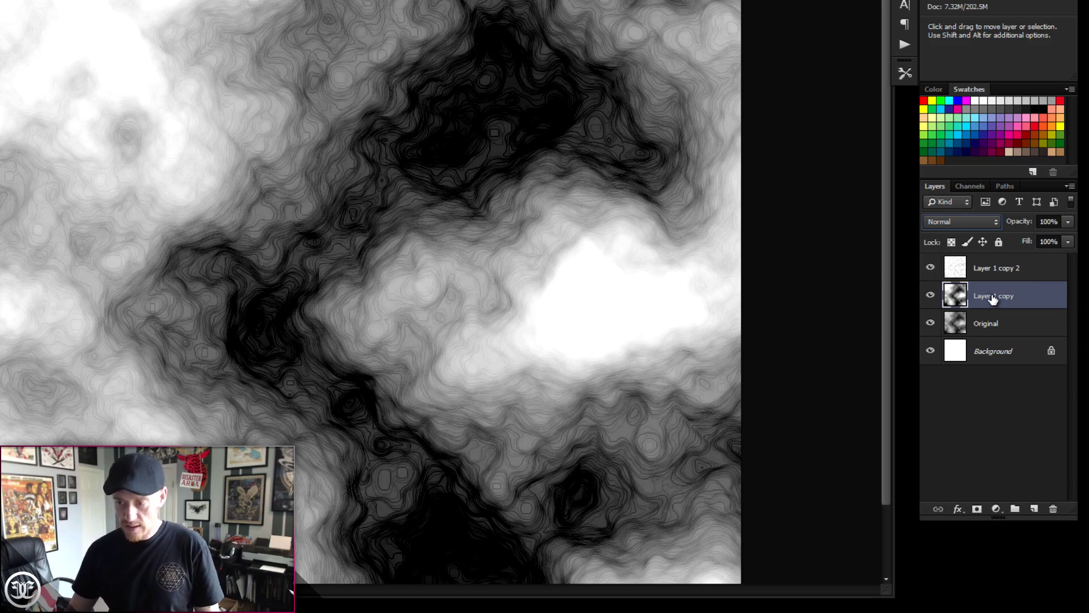
double_click(994, 295)
text(Levels)
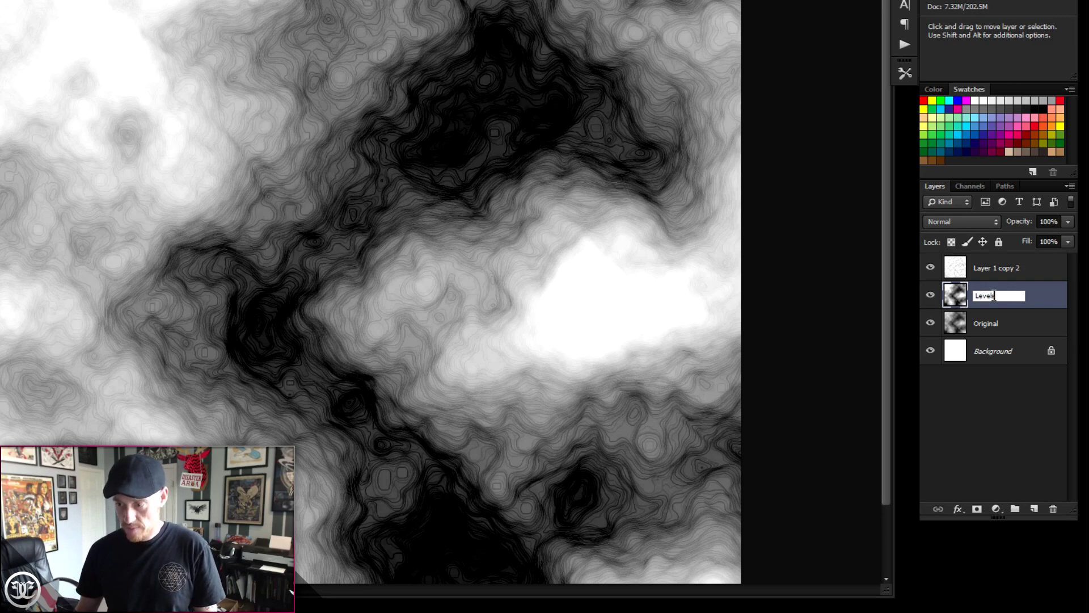
key(Return)
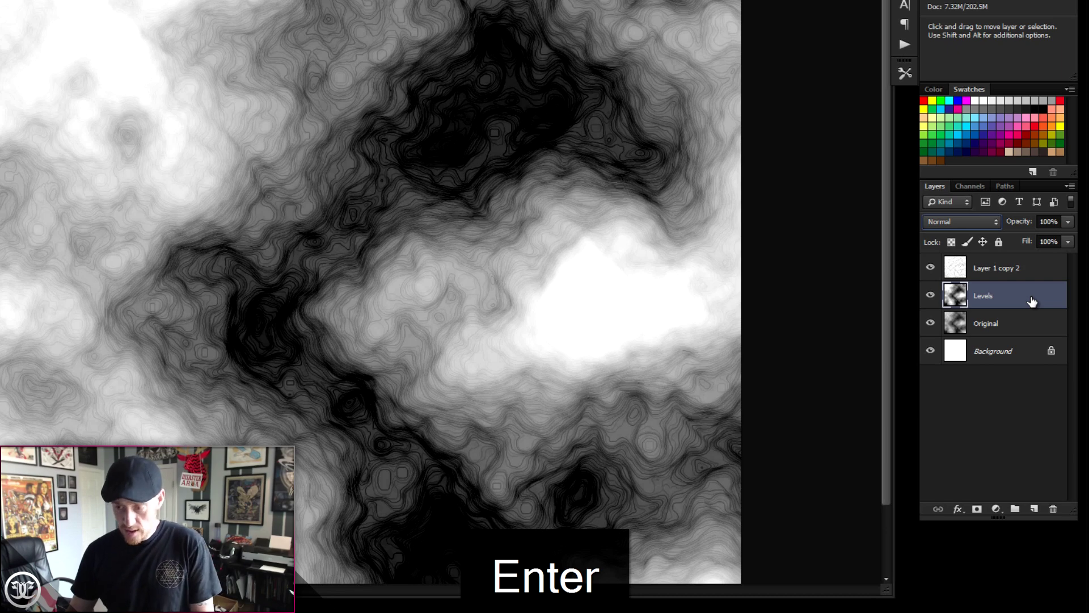
Step: Duplicate the Levels layer and place the copy in a new layer group
key(ctrl+j)
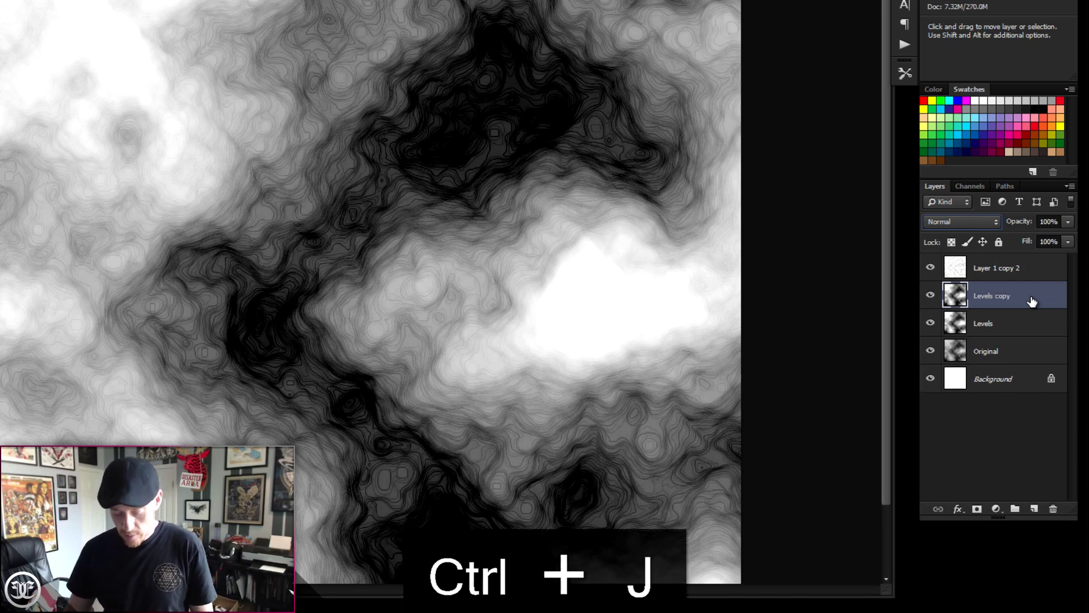
key(ctrl+g)
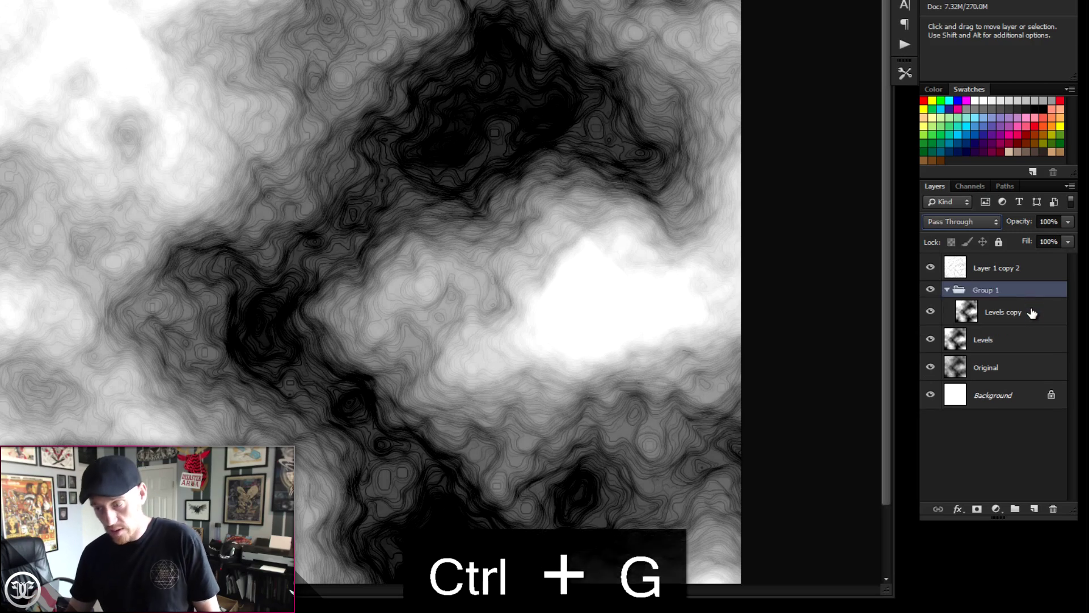
Step: Apply a Mosaic filter with a cell size of 20 square to the Levels copy layer inside Group 1
click(997, 312)
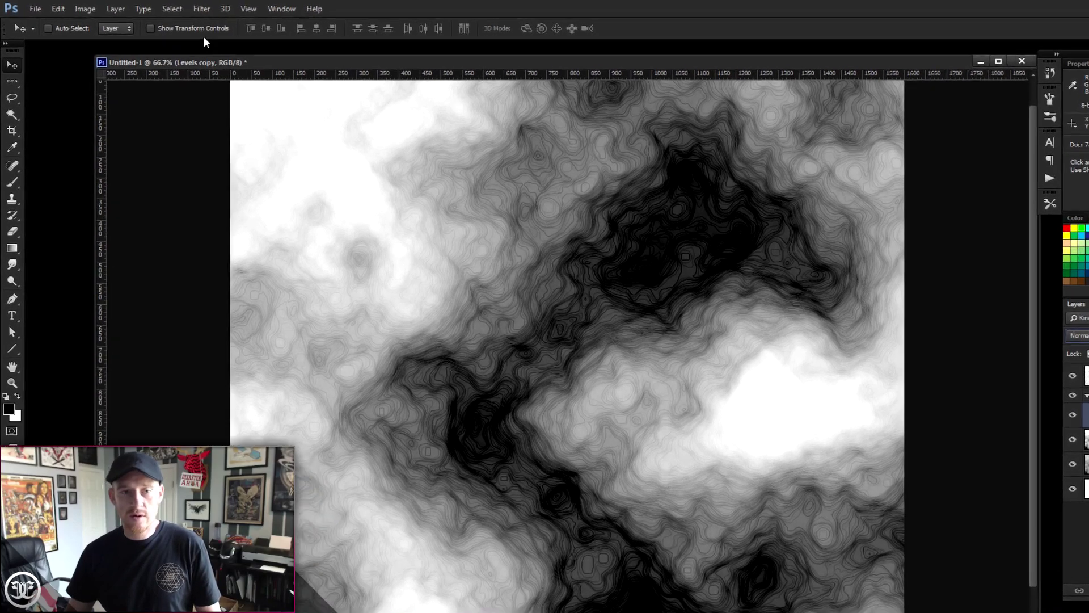
click(181, 7)
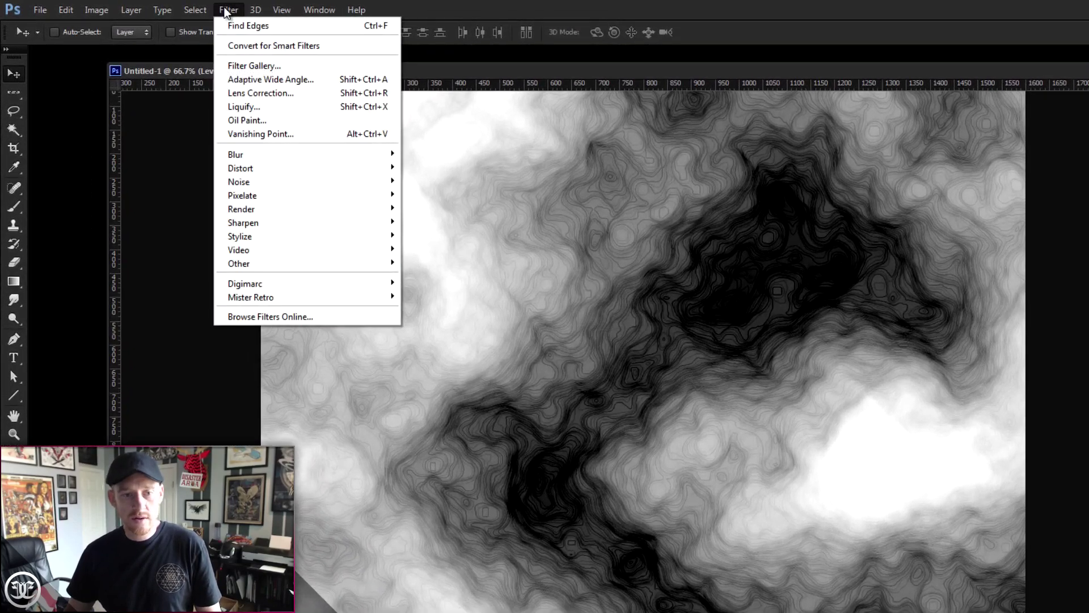
mouse_move(244, 195)
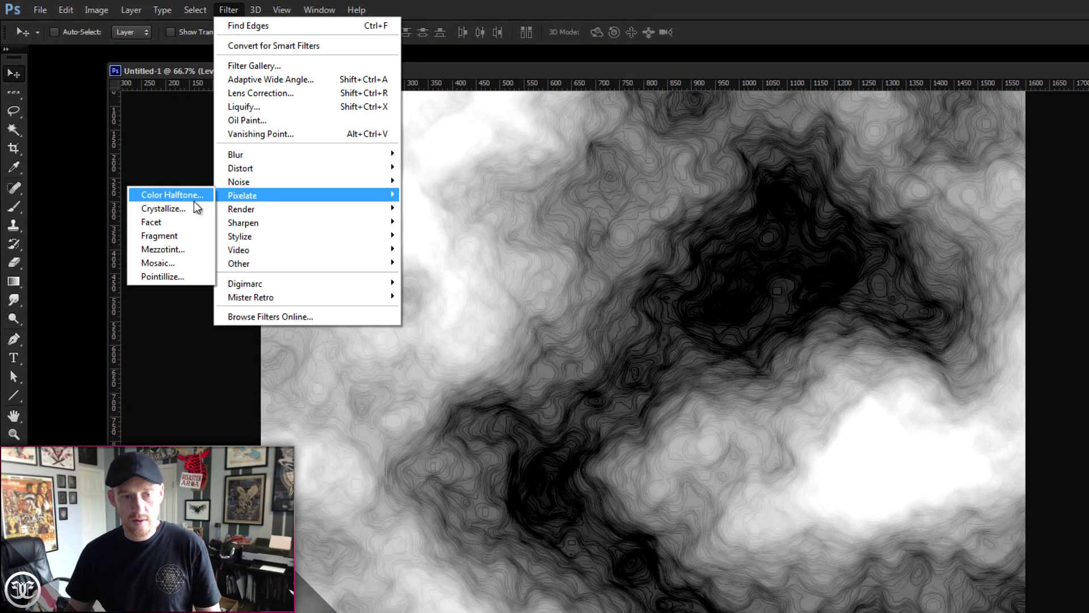
click(182, 262)
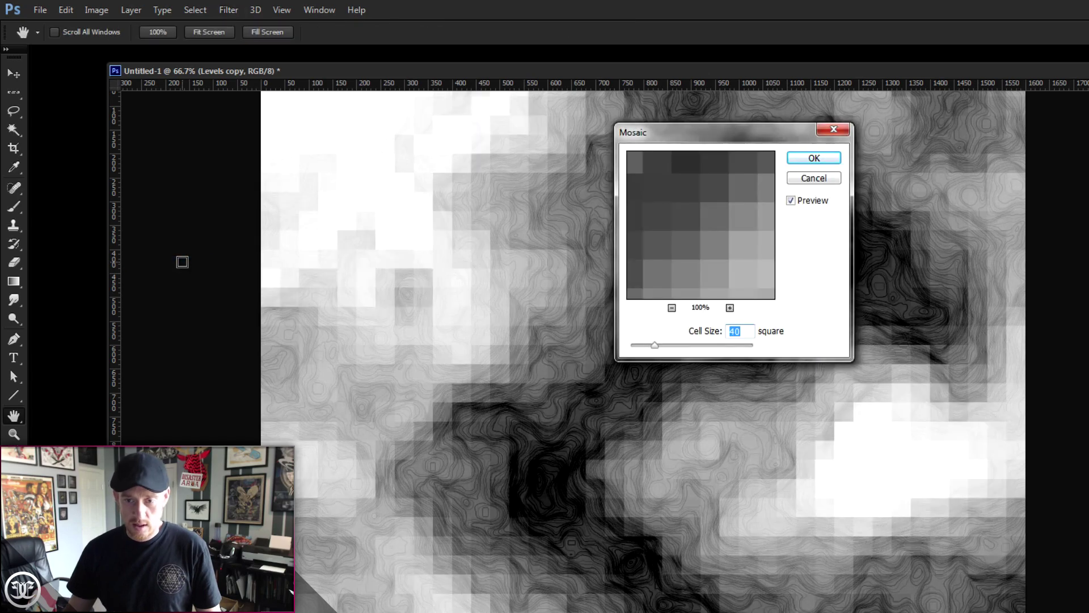
text(20)
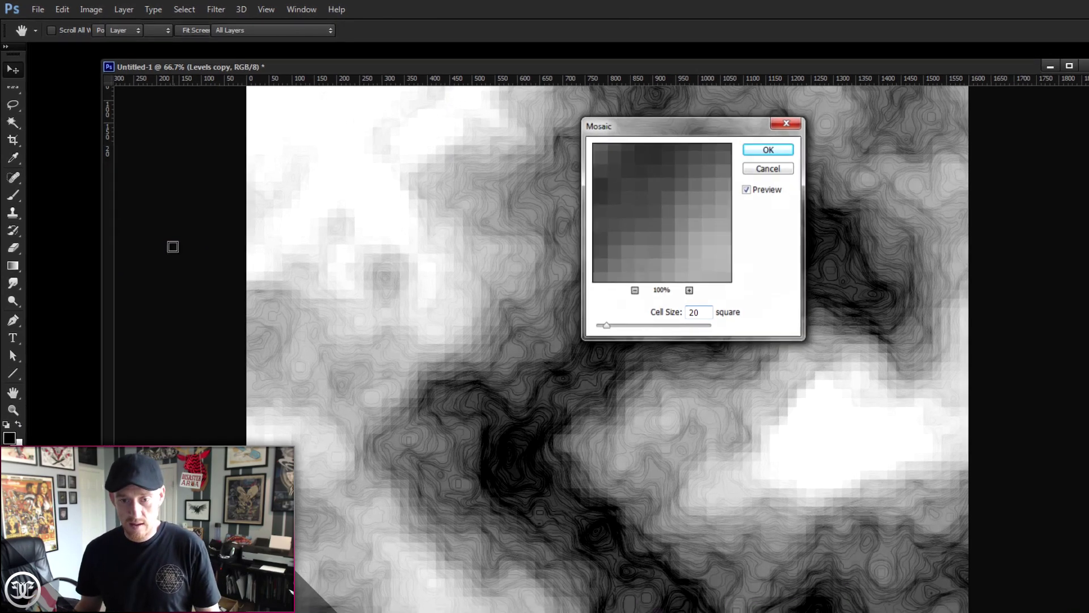
key(Return)
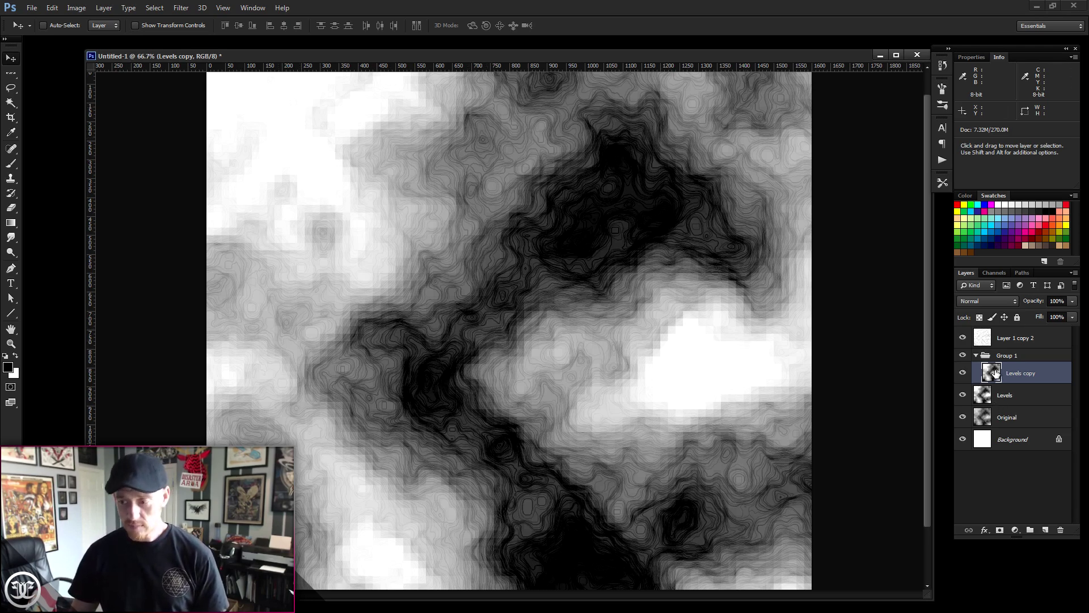
Step: With Group 1 as the active layer, select the image's highlights using Color Range
click(1013, 355)
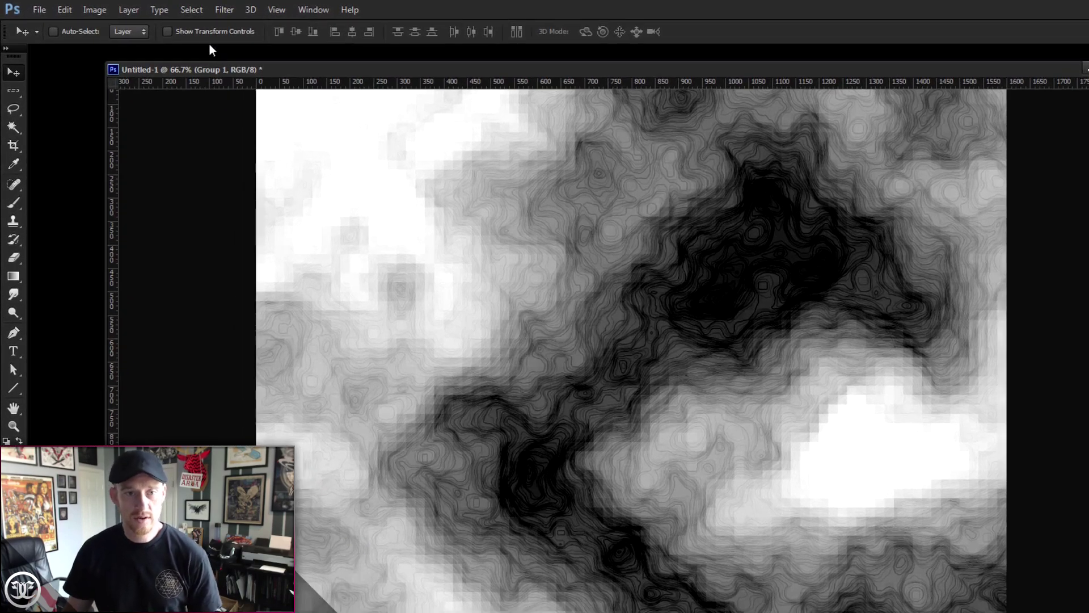
click(192, 9)
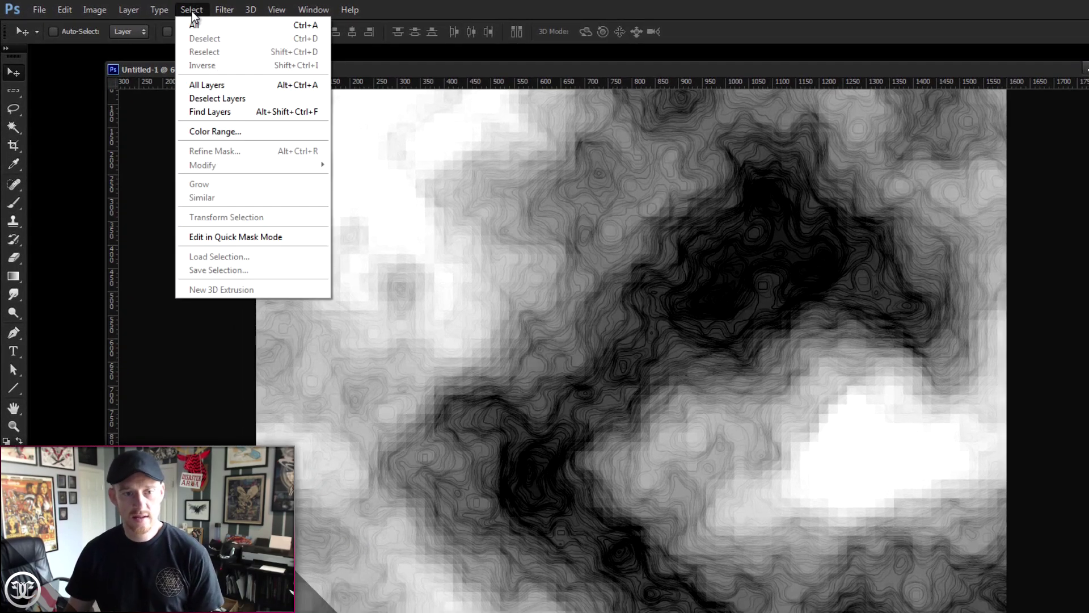
click(199, 131)
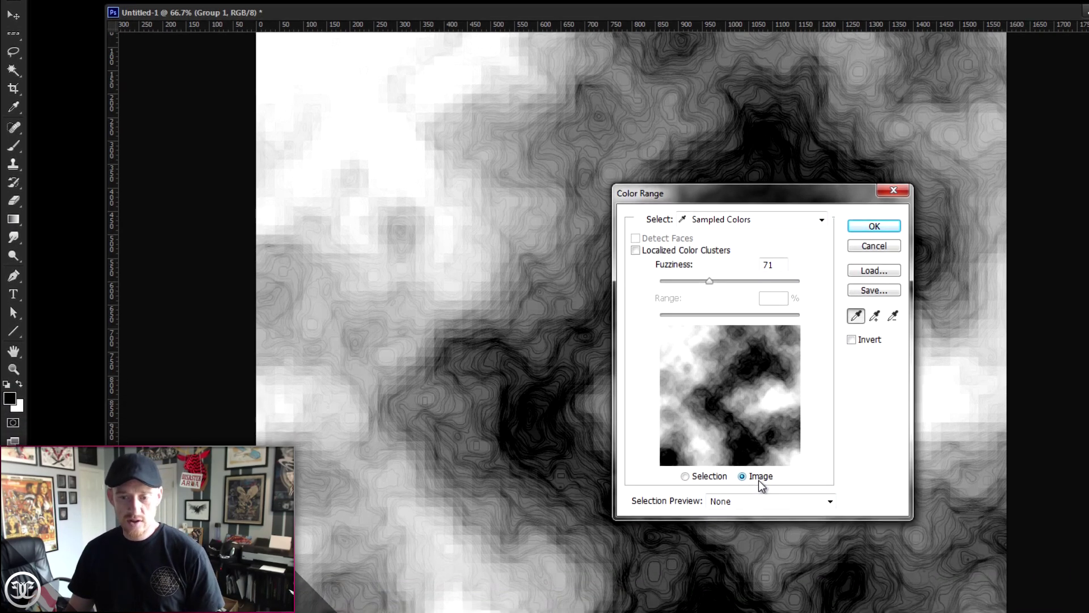
click(750, 219)
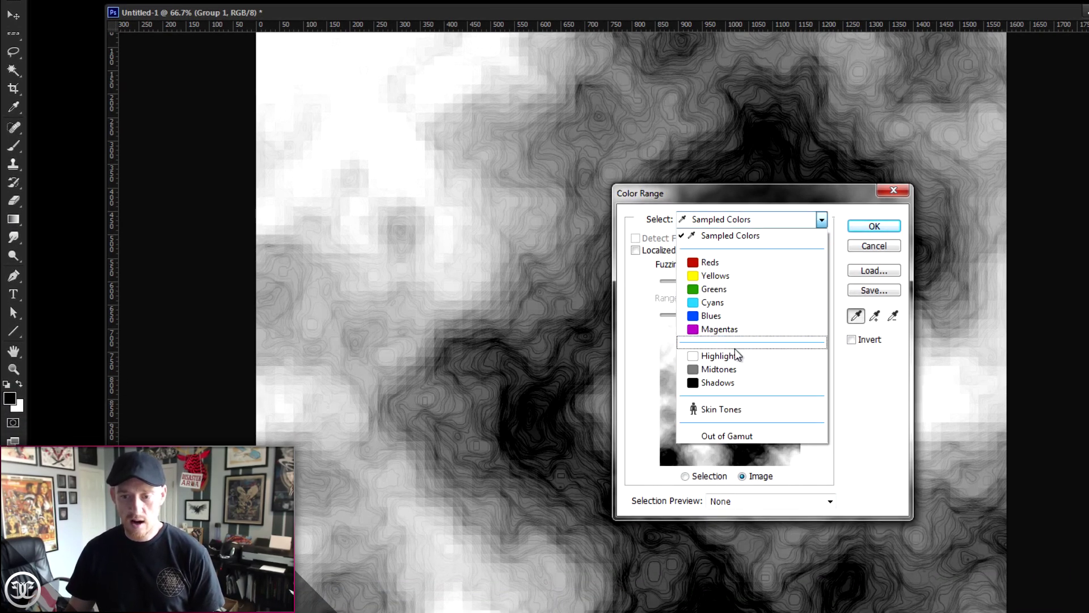
click(735, 356)
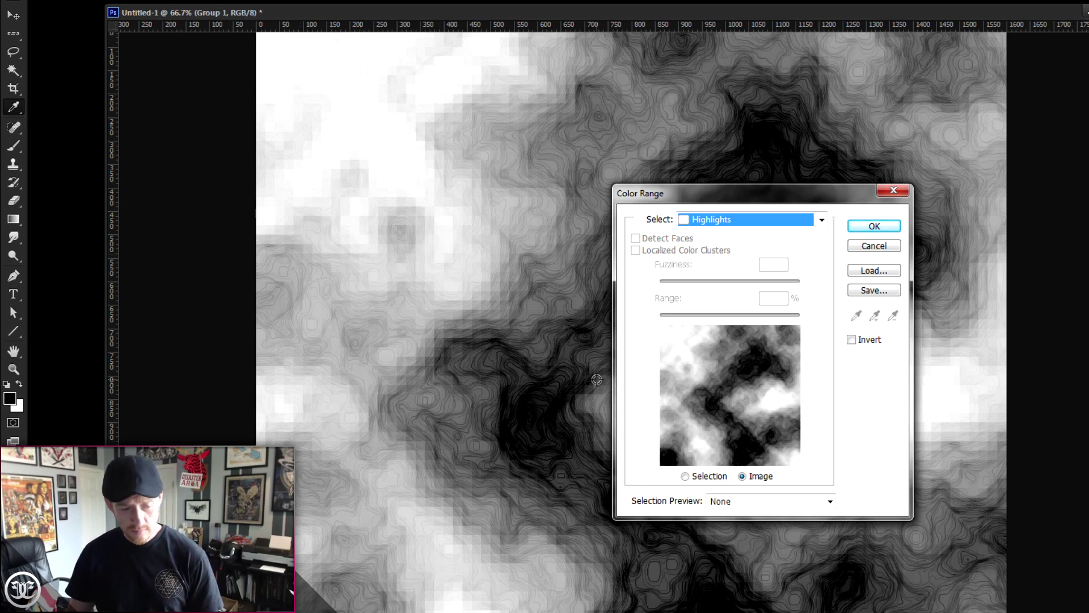
click(861, 227)
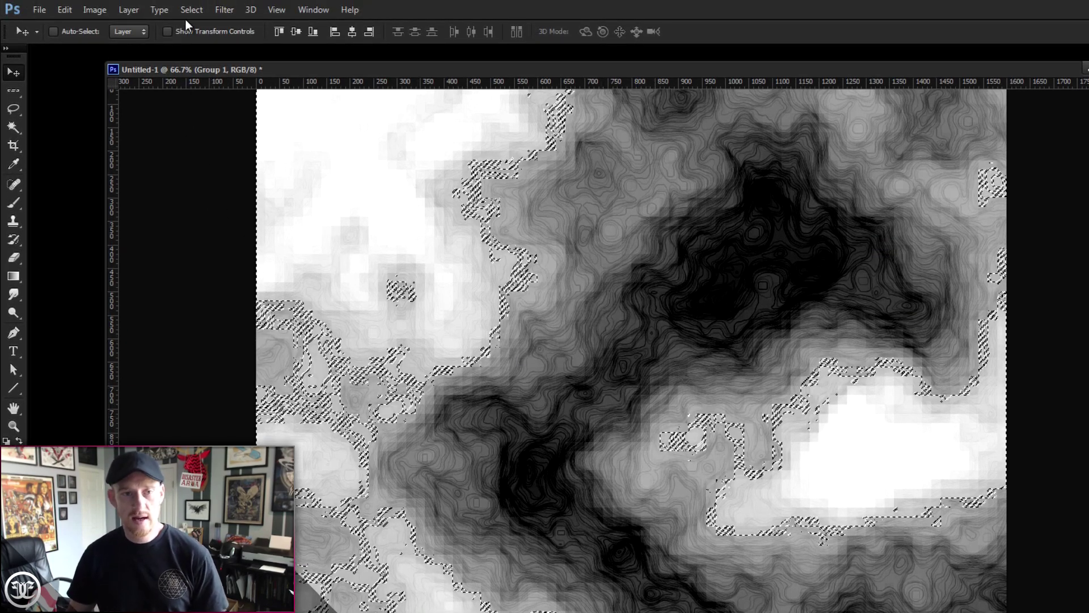
Step: Feather the highlights selection by 15 pixels
click(199, 9)
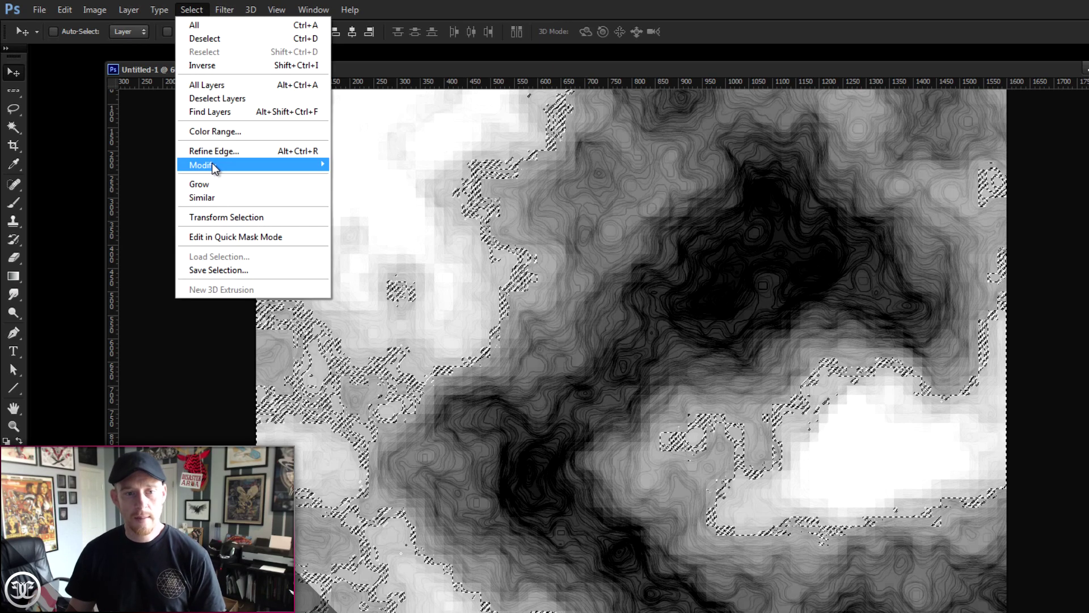
mouse_move(213, 163)
click(128, 214)
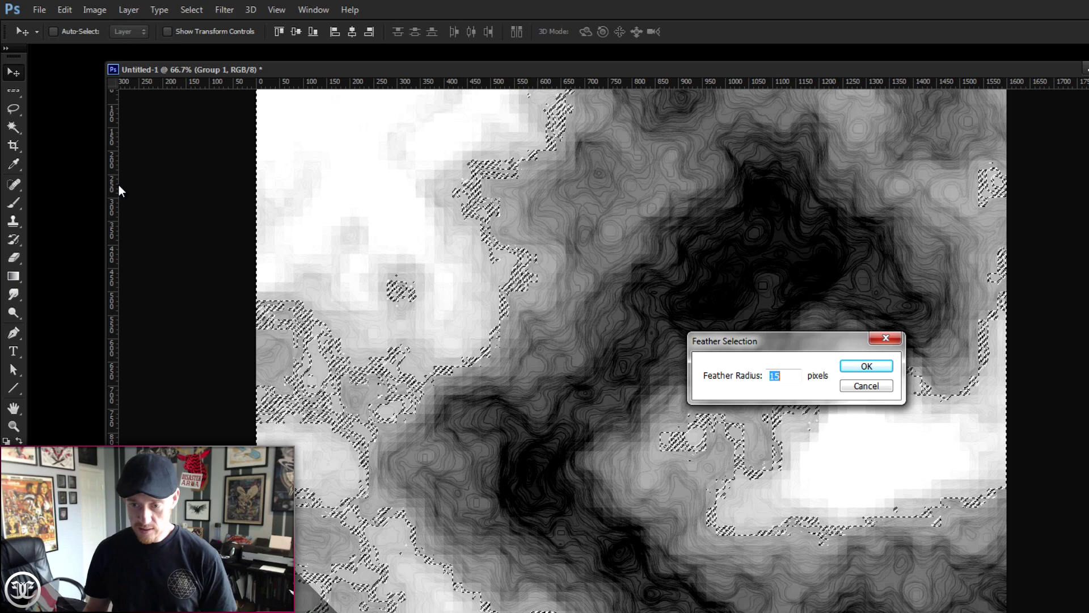
key(Return)
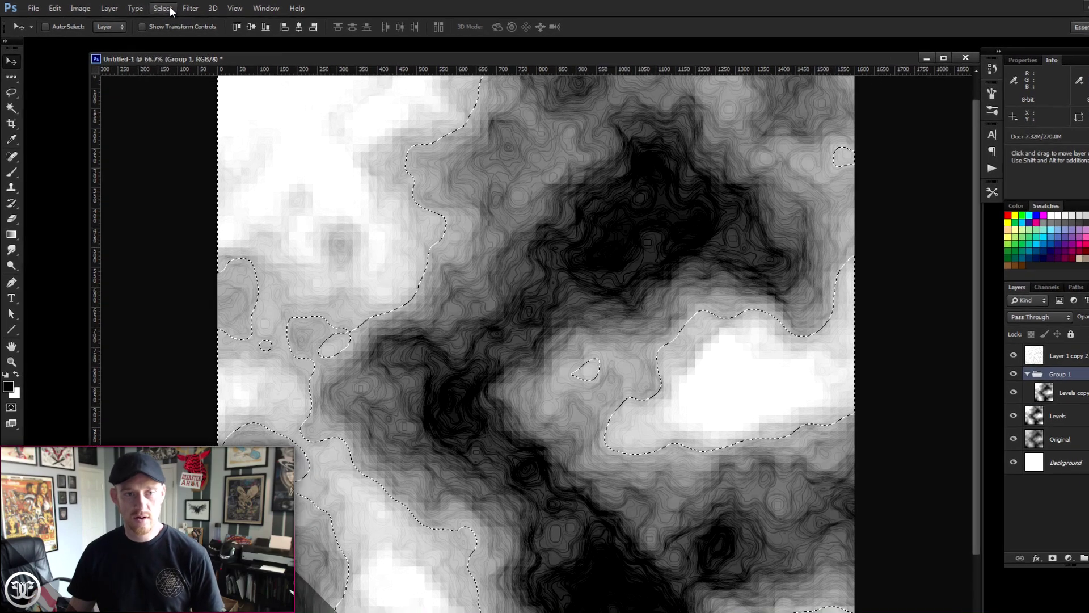
Step: Invert the feathered highlights selection and add it as a layer mask on Group 1
click(162, 8)
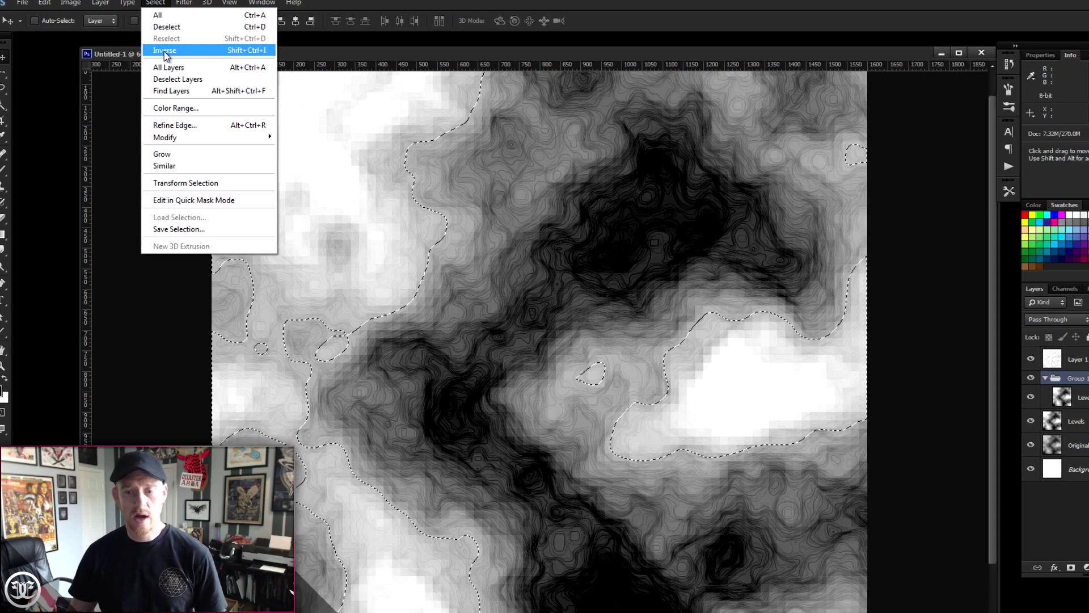
click(176, 57)
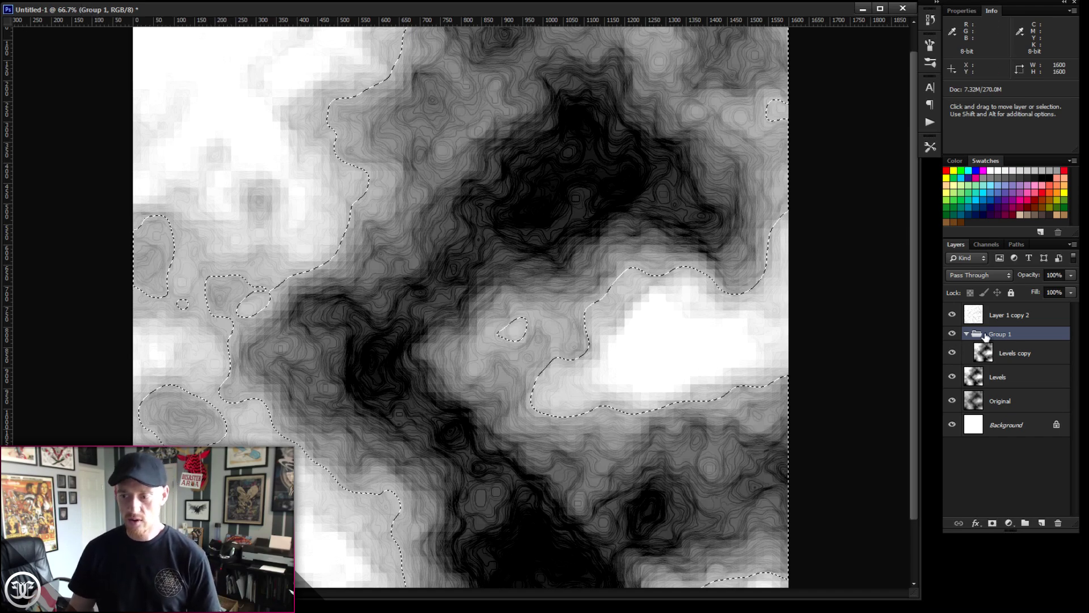
click(992, 523)
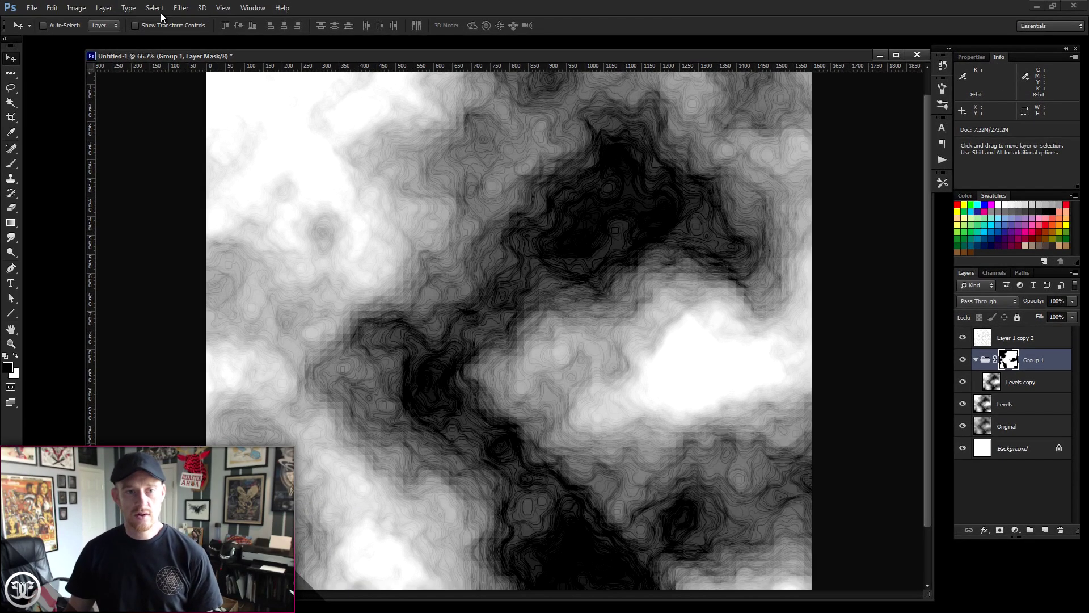
click(156, 8)
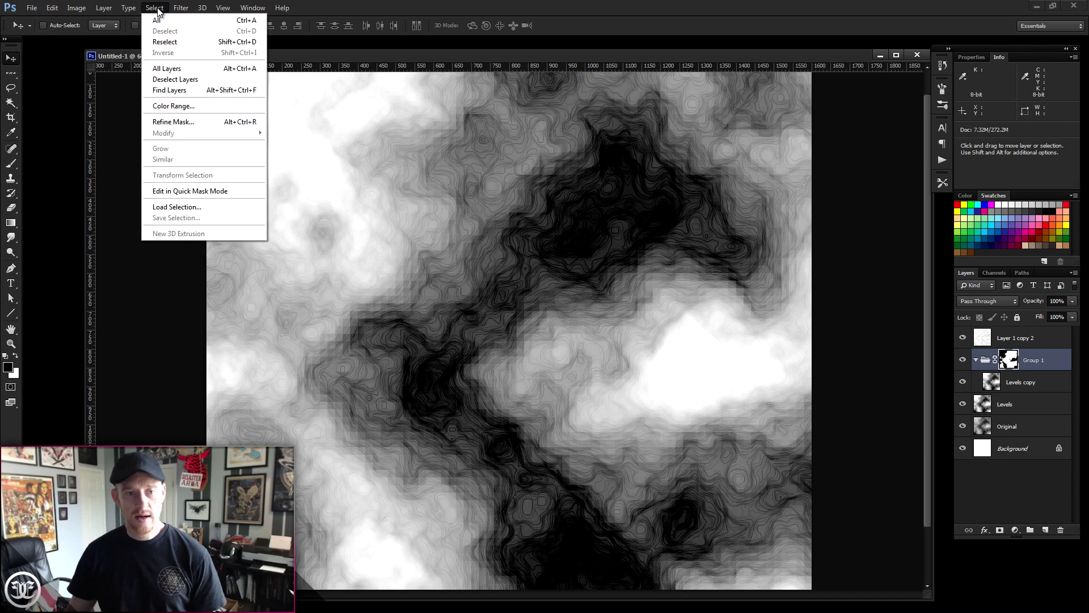
click(175, 105)
click(663, 224)
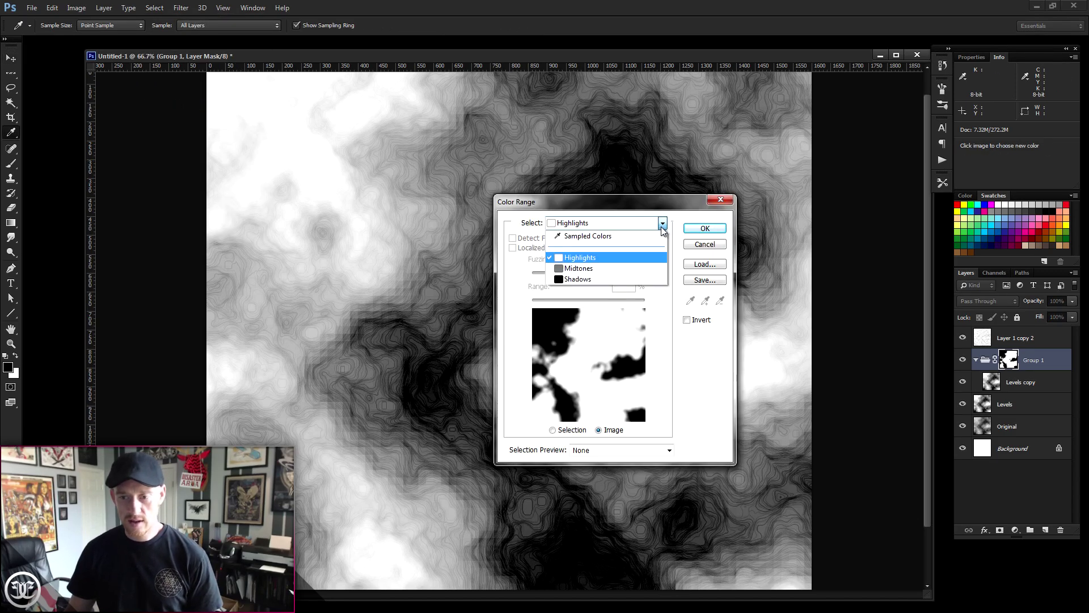
click(600, 279)
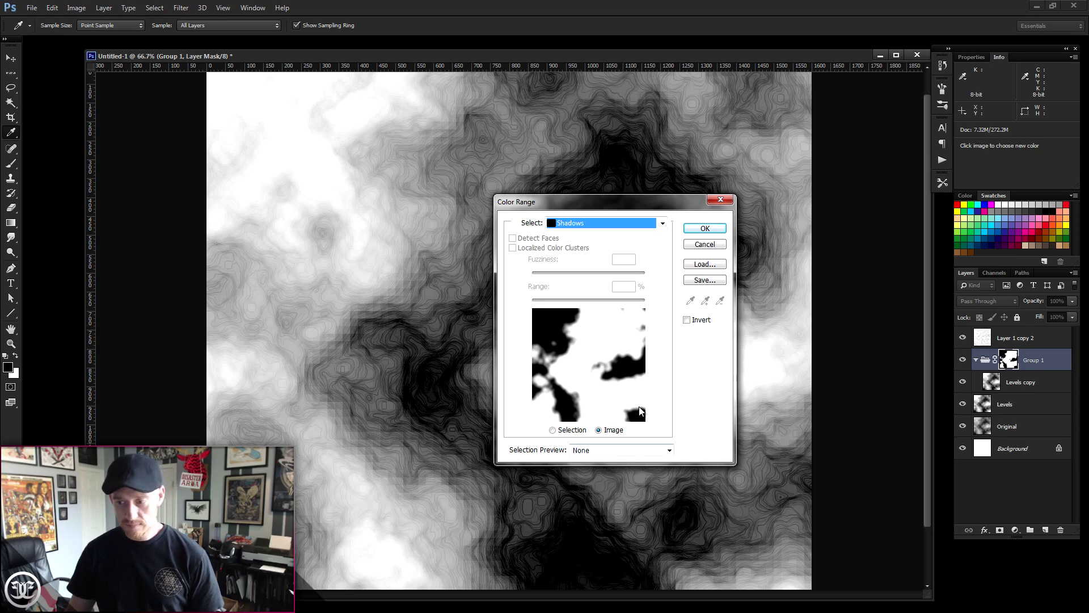
click(705, 245)
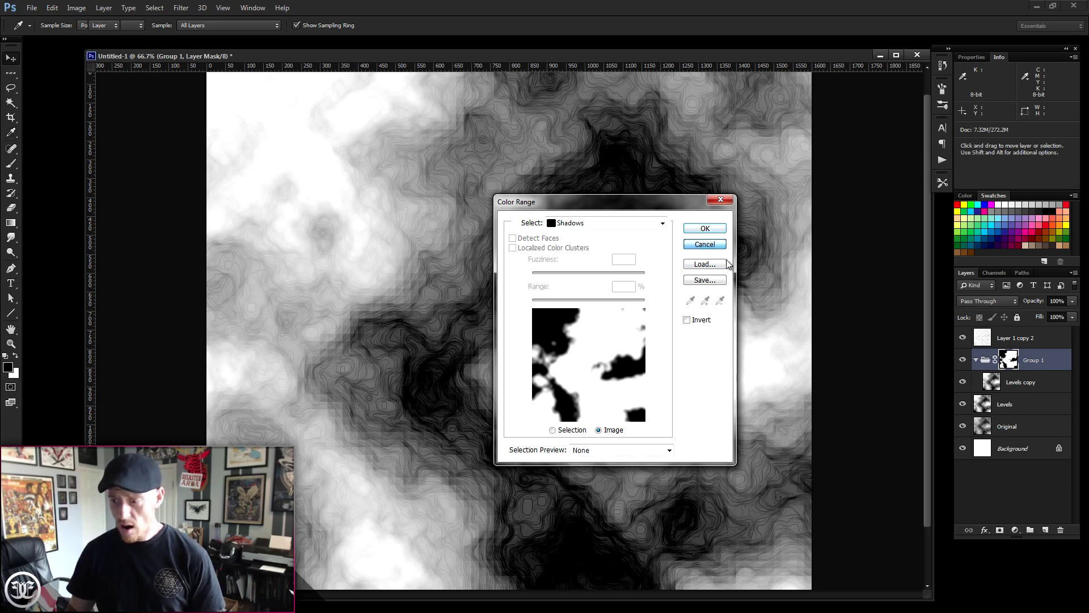
key(v)
click(1023, 389)
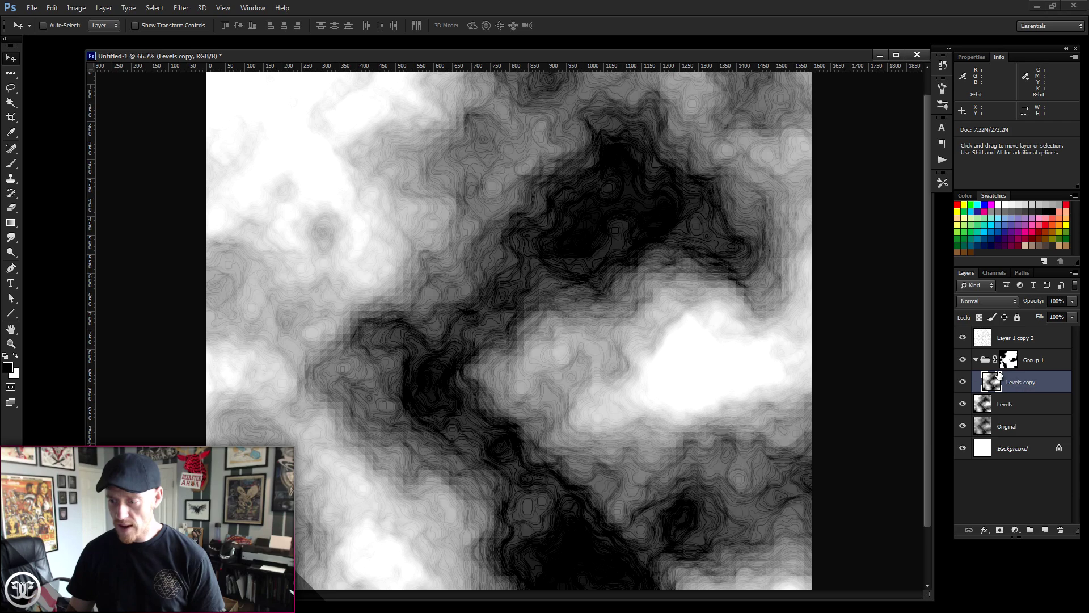
Step: With the contour-line layer Layer 1 copy 2 active, select the image's shadows using Color Range
click(1010, 337)
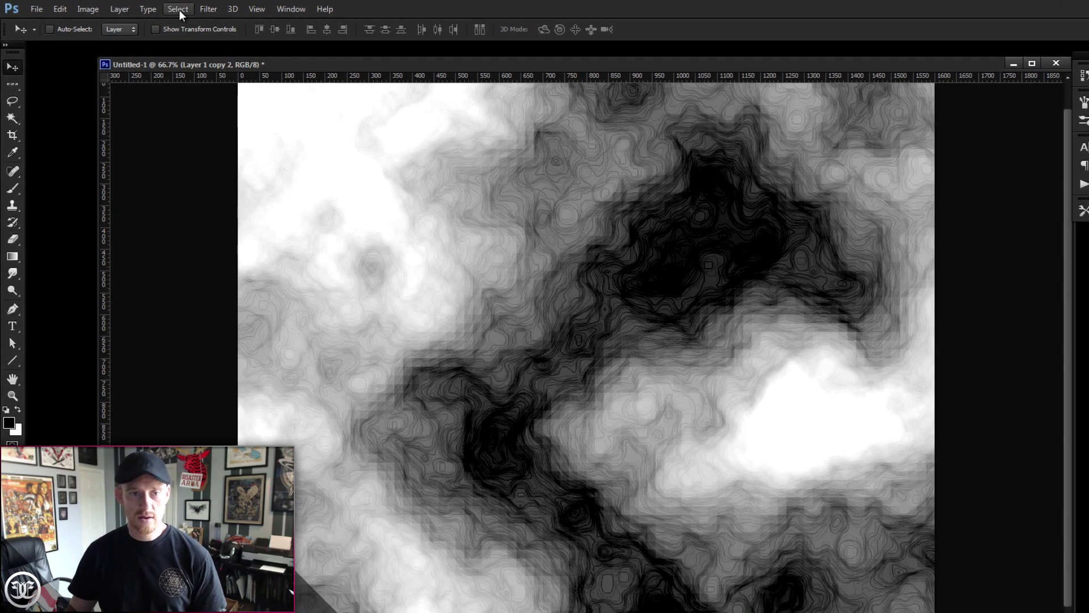
click(180, 10)
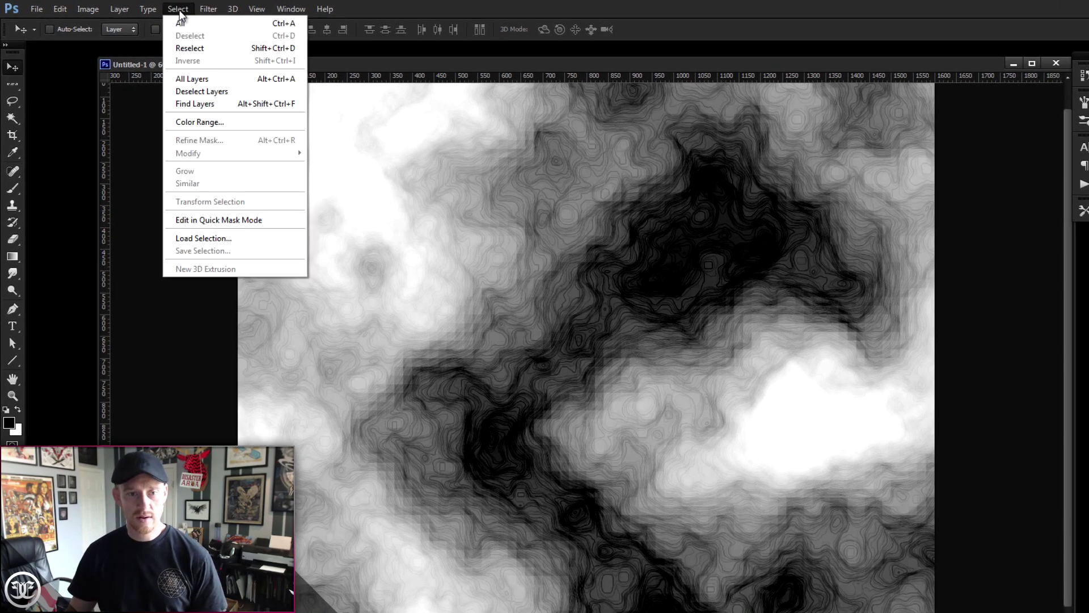
click(200, 120)
click(763, 257)
click(672, 410)
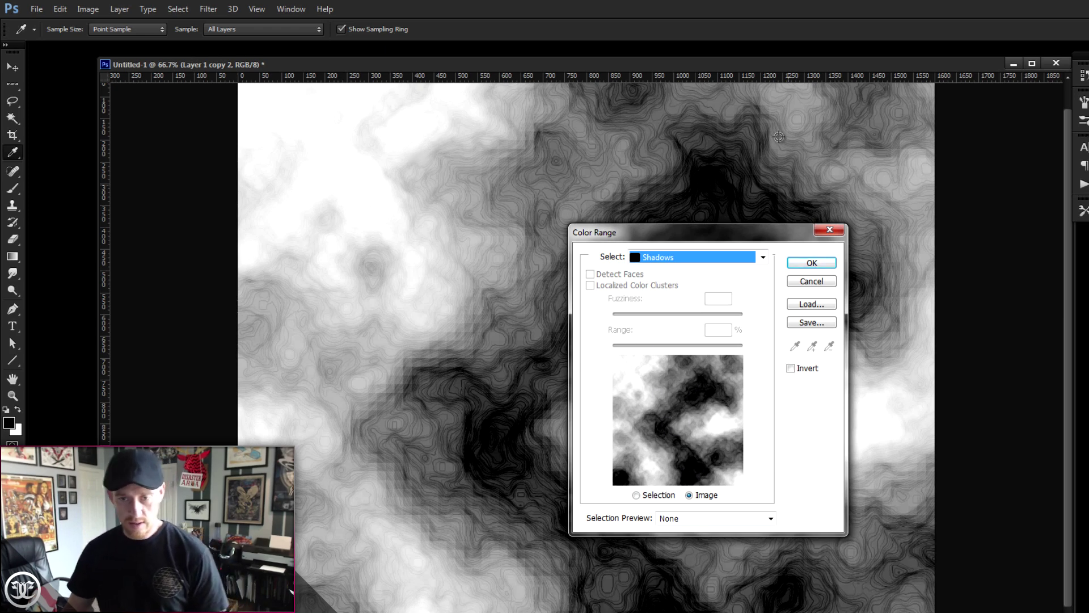
click(815, 262)
key(v)
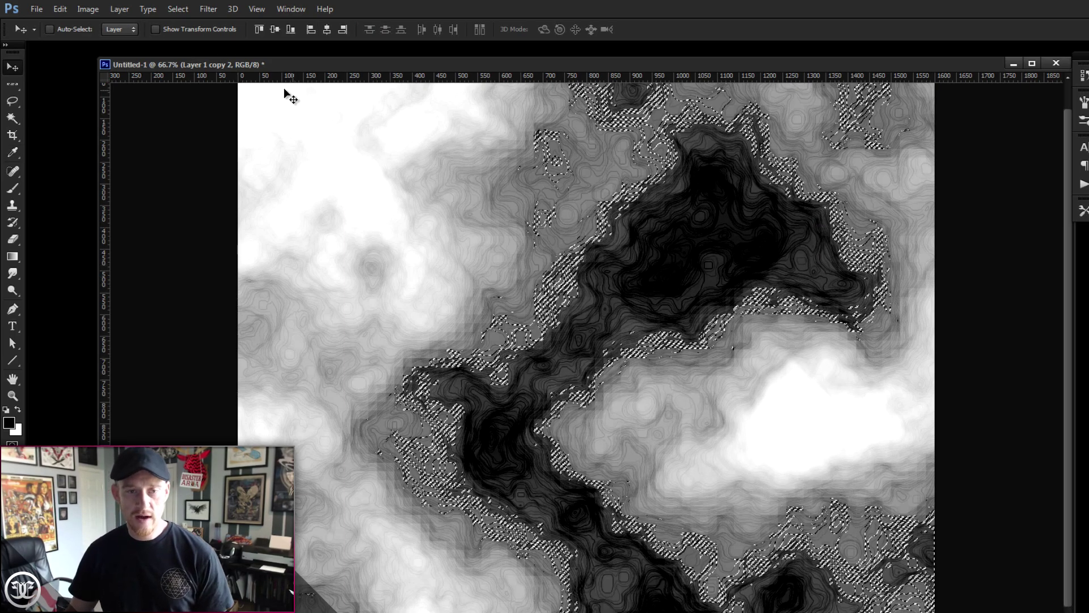
Step: Feather the shadows selection by 15 pixels
click(178, 11)
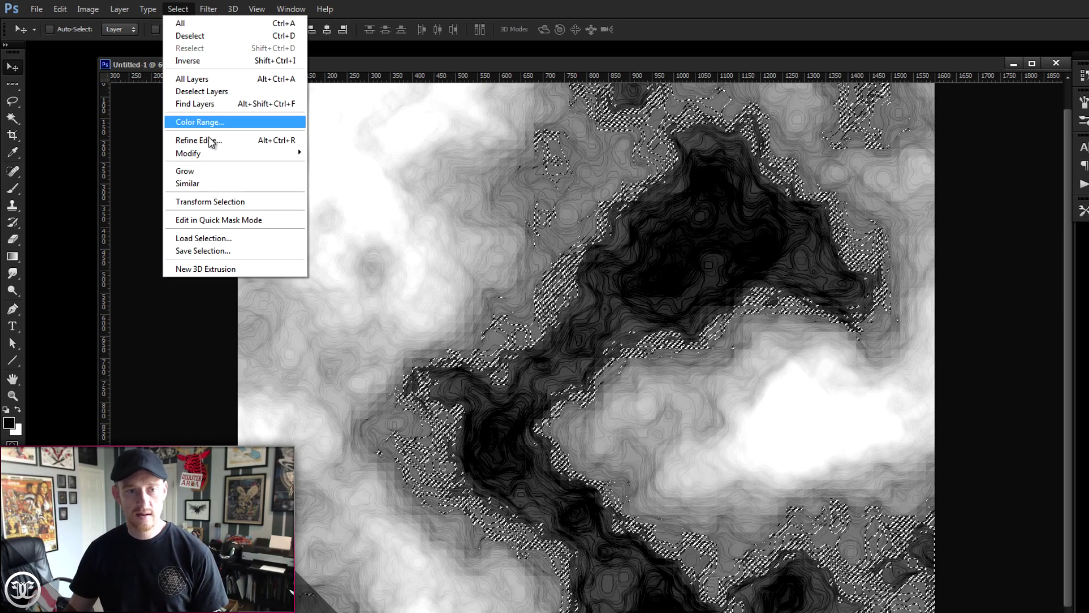
mouse_move(216, 159)
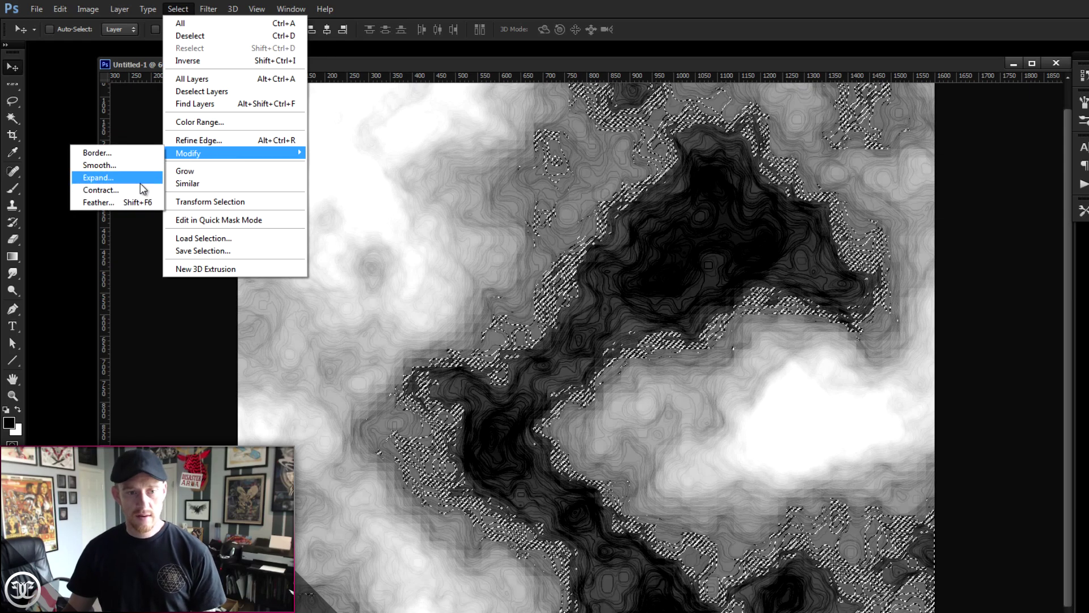
click(125, 202)
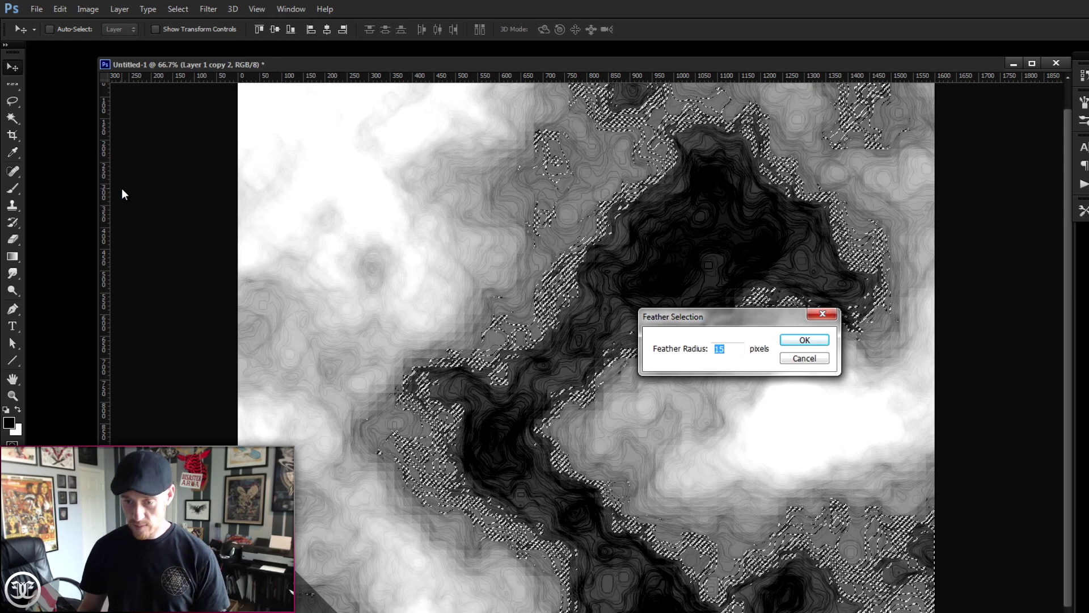
key(Return)
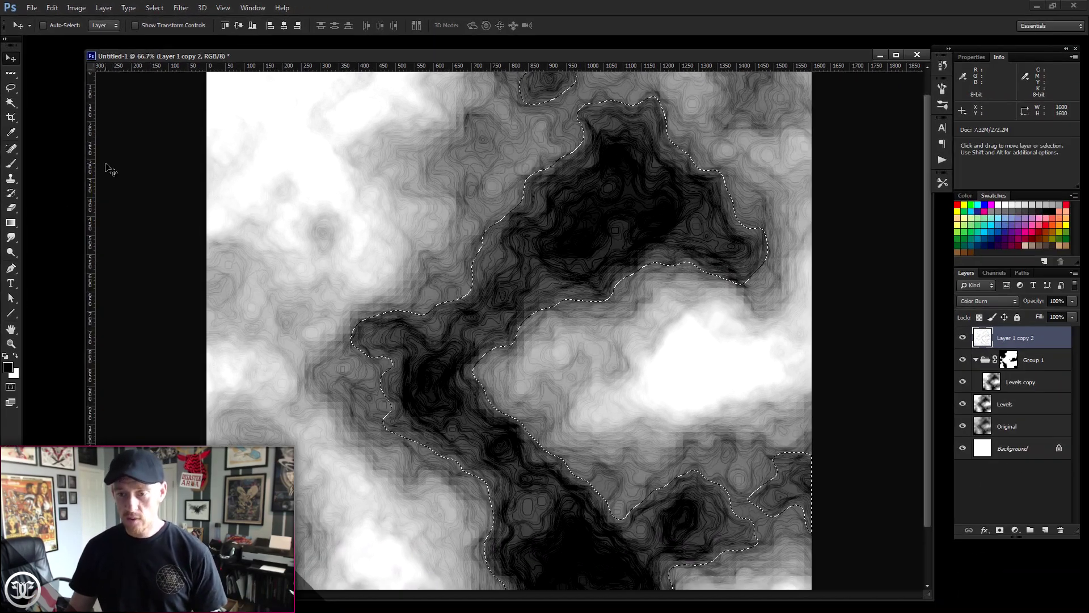
Step: Invert the feathered shadows selection and add it as a layer mask on Layer 1 copy 2, hiding the contour lines in the dark areas
click(154, 7)
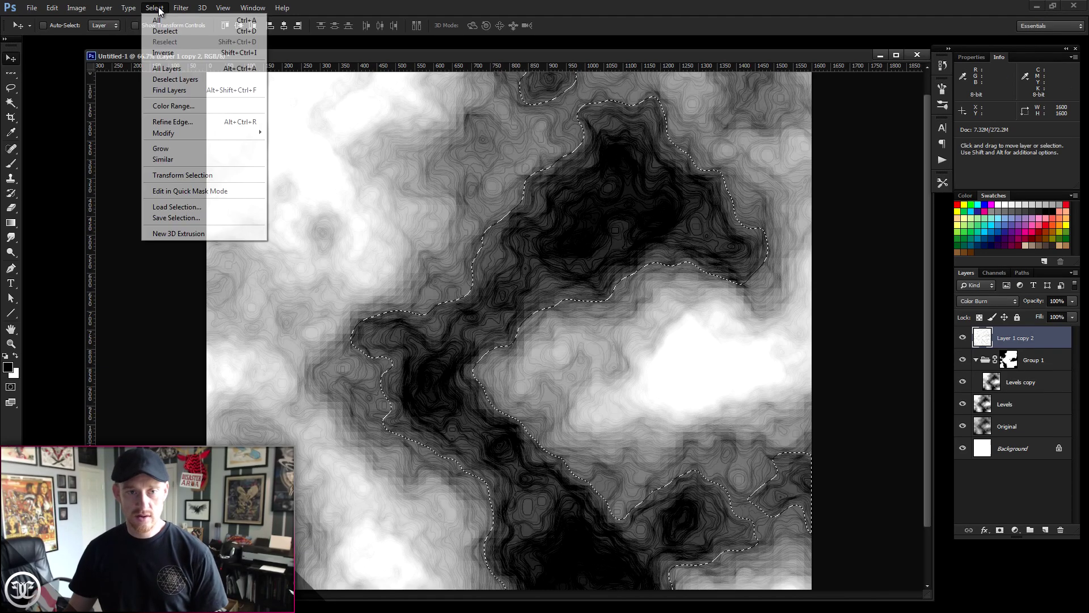
click(162, 52)
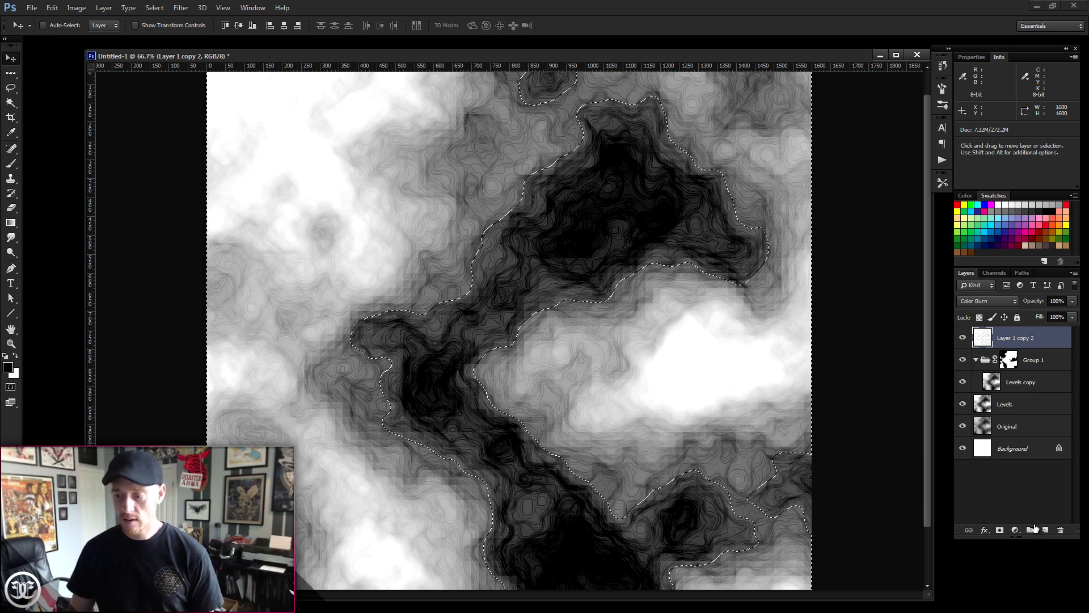
click(1000, 530)
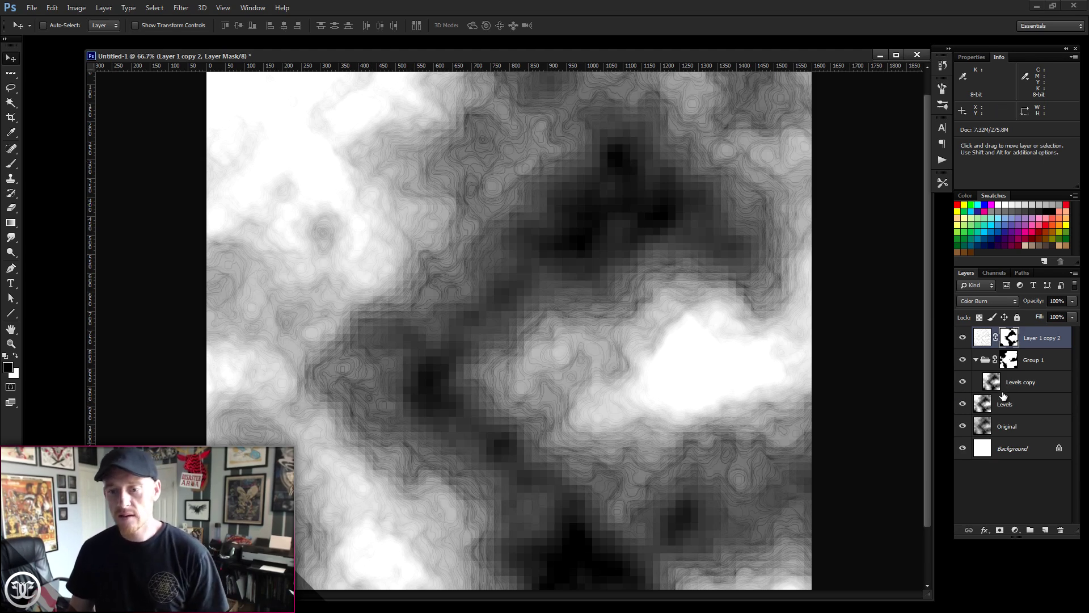
Step: Rename the Levels copy layer inside Group 1 as Mosaic 20x20
click(1043, 384)
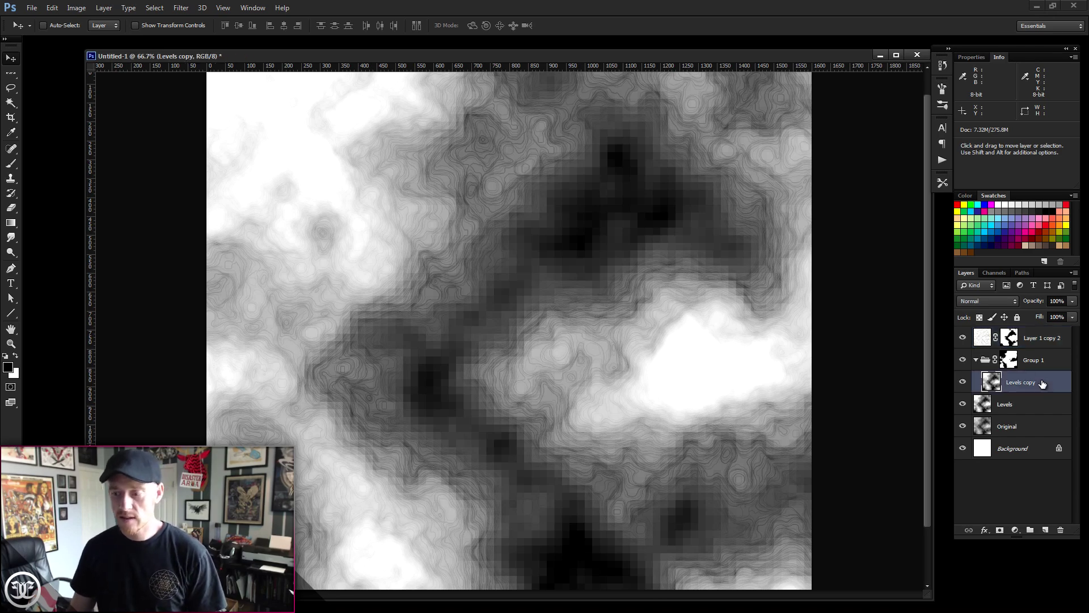
double_click(1026, 384)
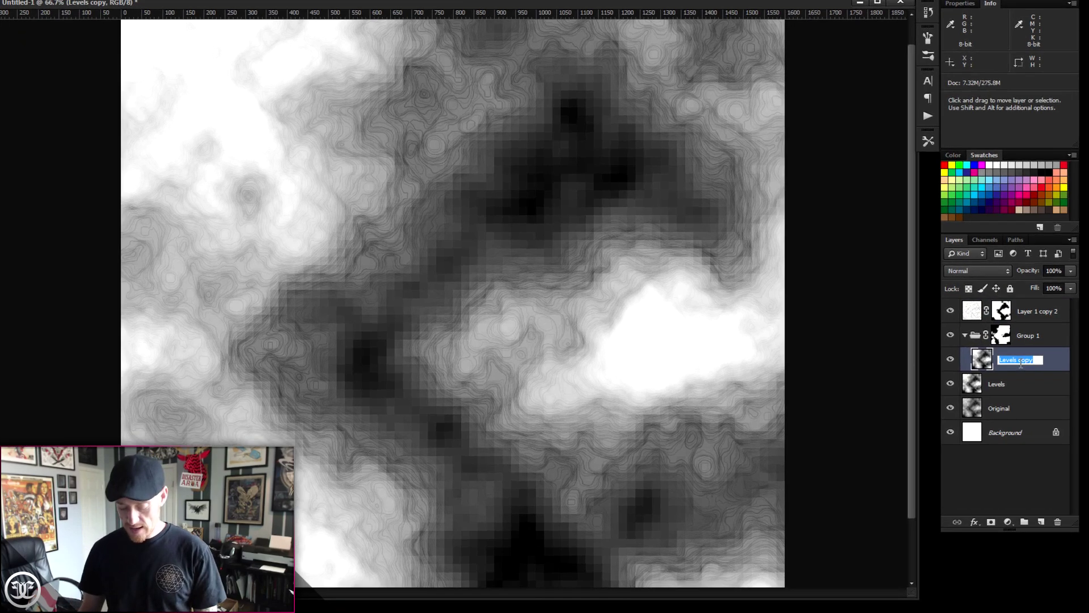
text(Mosaic 20x20)
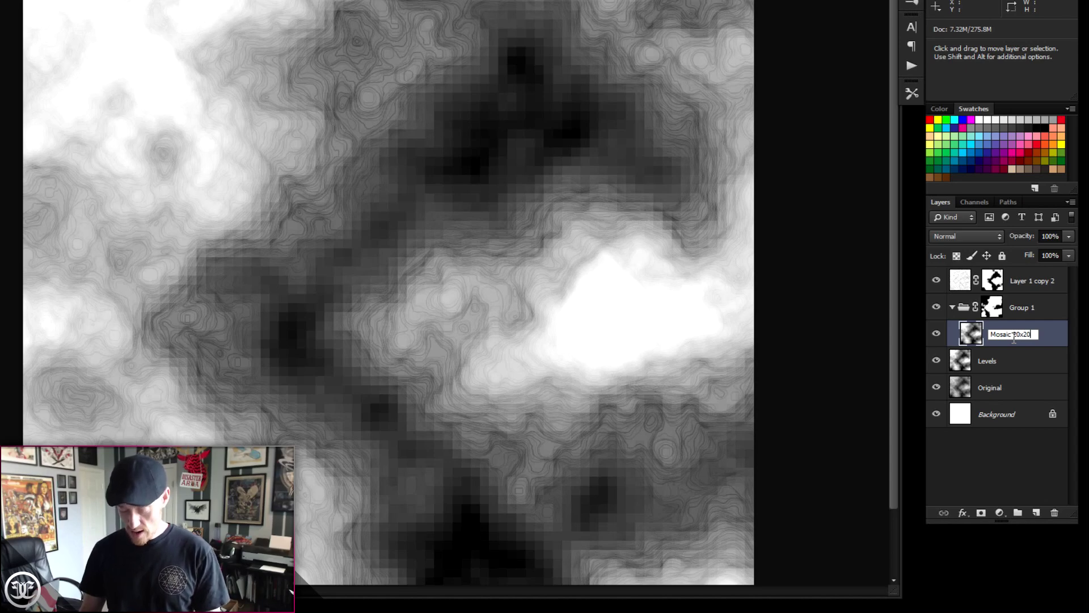
key(Return)
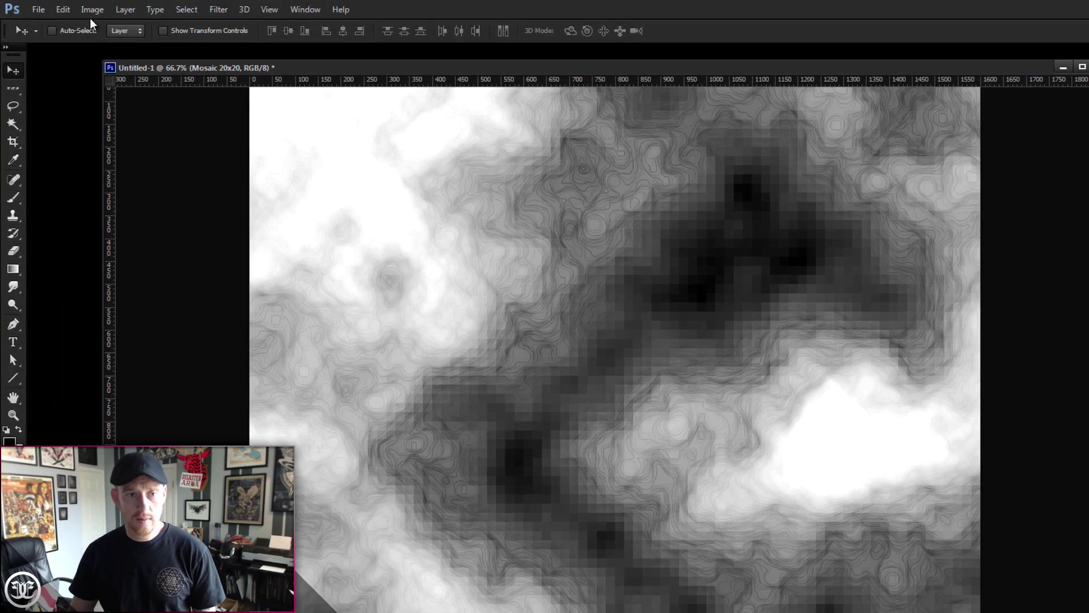
Step: Darken the shadows of the Mosaic 20x20 layer with a Levels adjustment, setting the black input level to 17
click(89, 9)
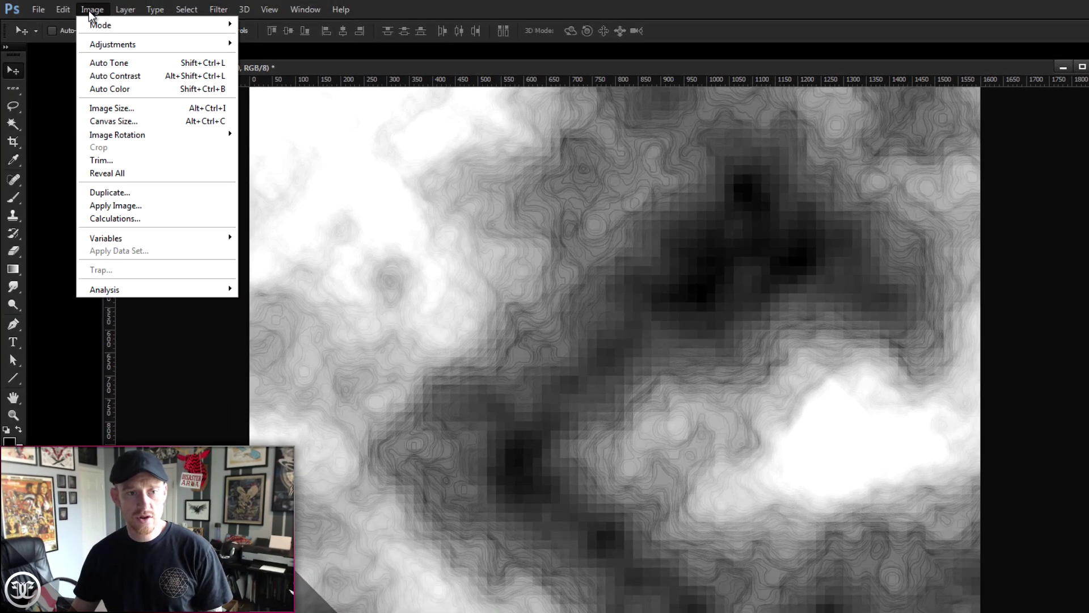
mouse_move(91, 44)
click(262, 56)
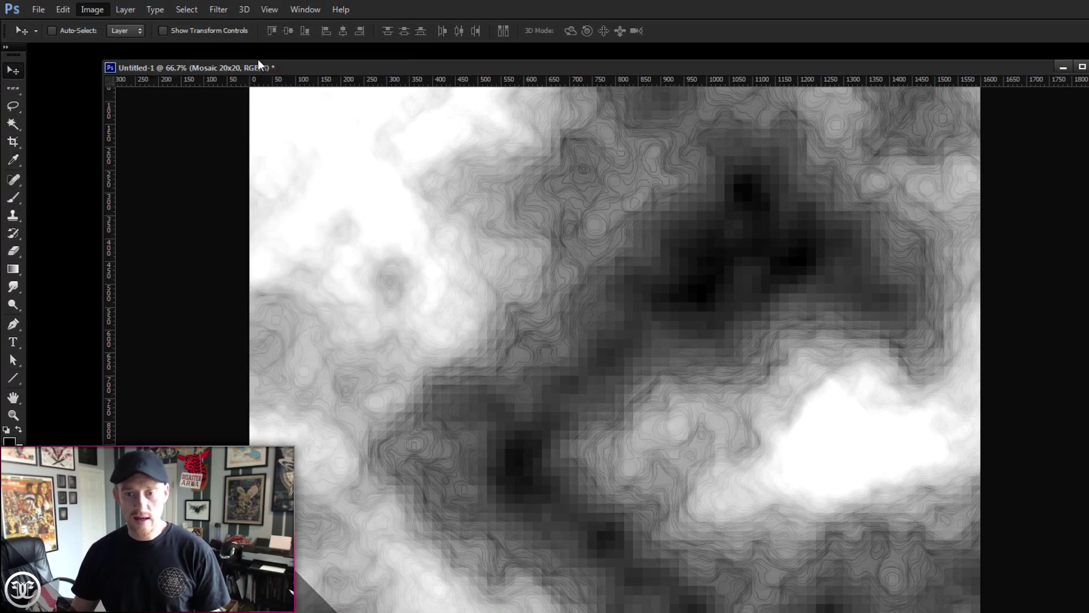
drag(793, 117, 892, 341)
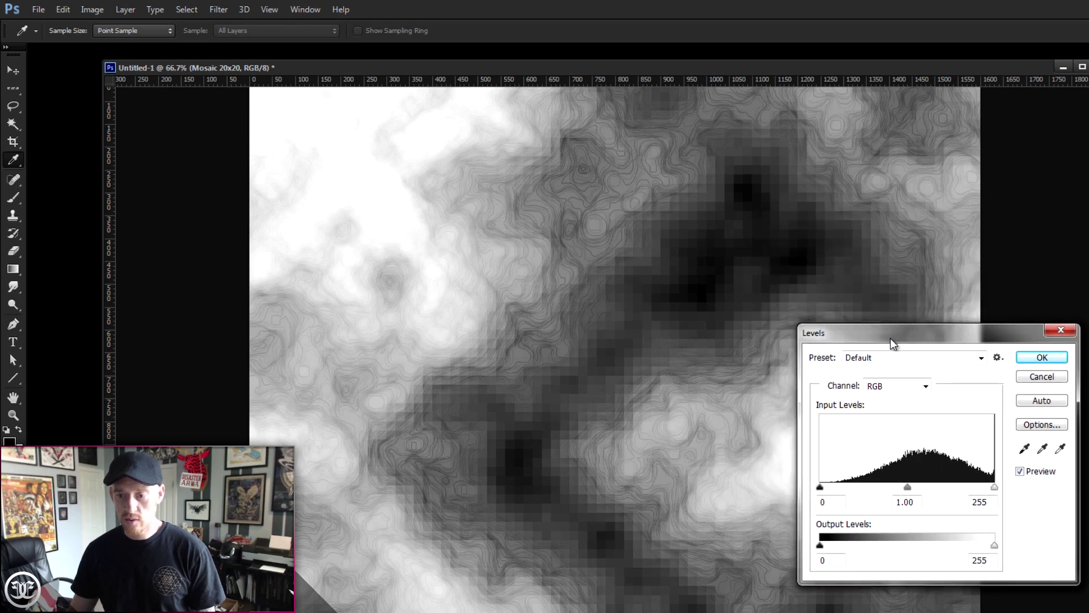
drag(819, 488, 835, 488)
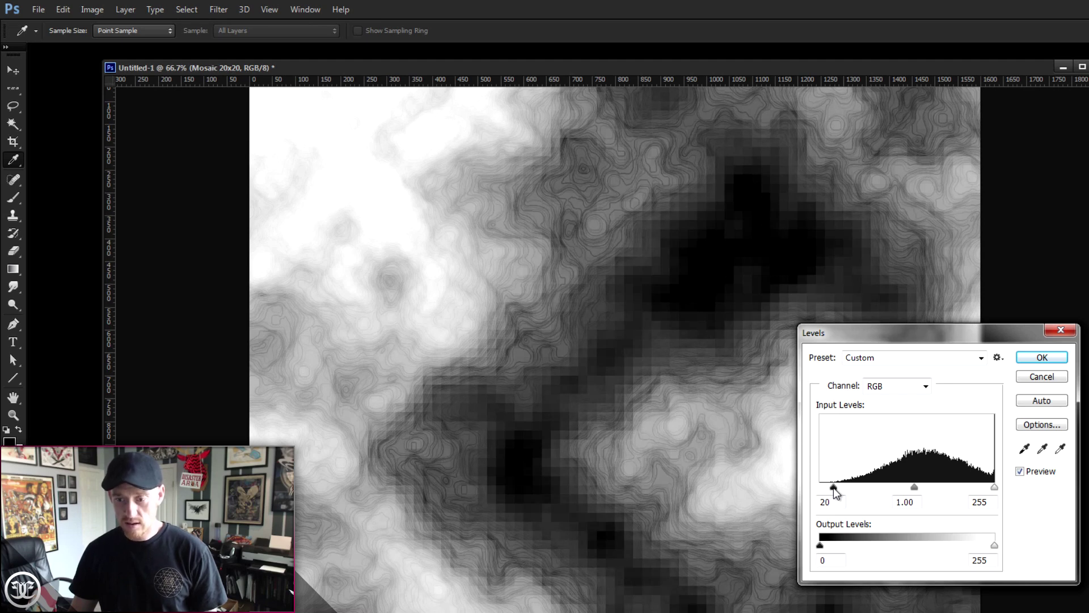
drag(833, 488, 831, 488)
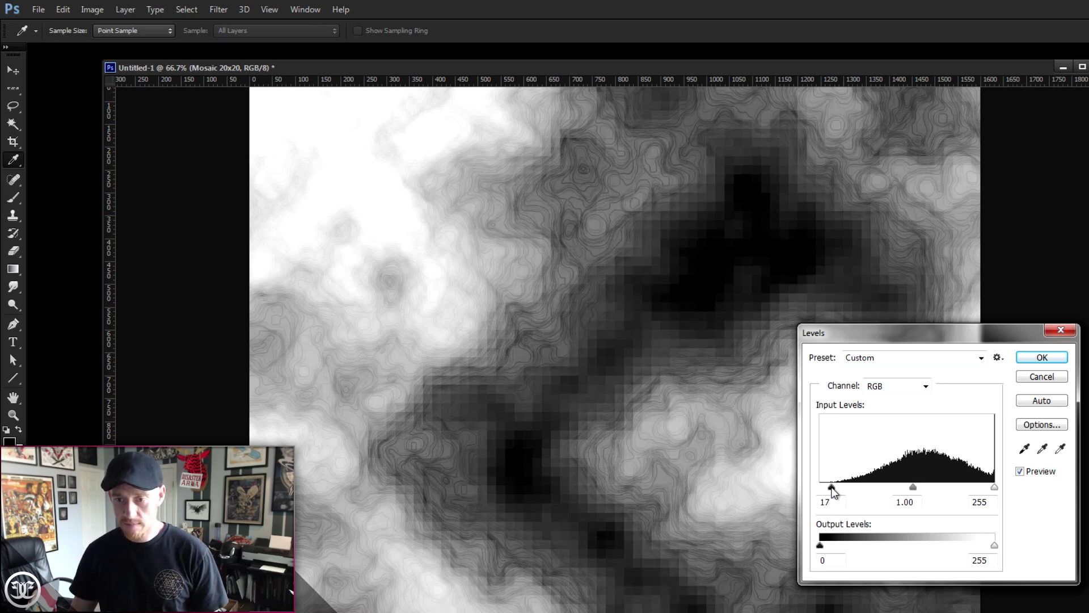
click(1043, 357)
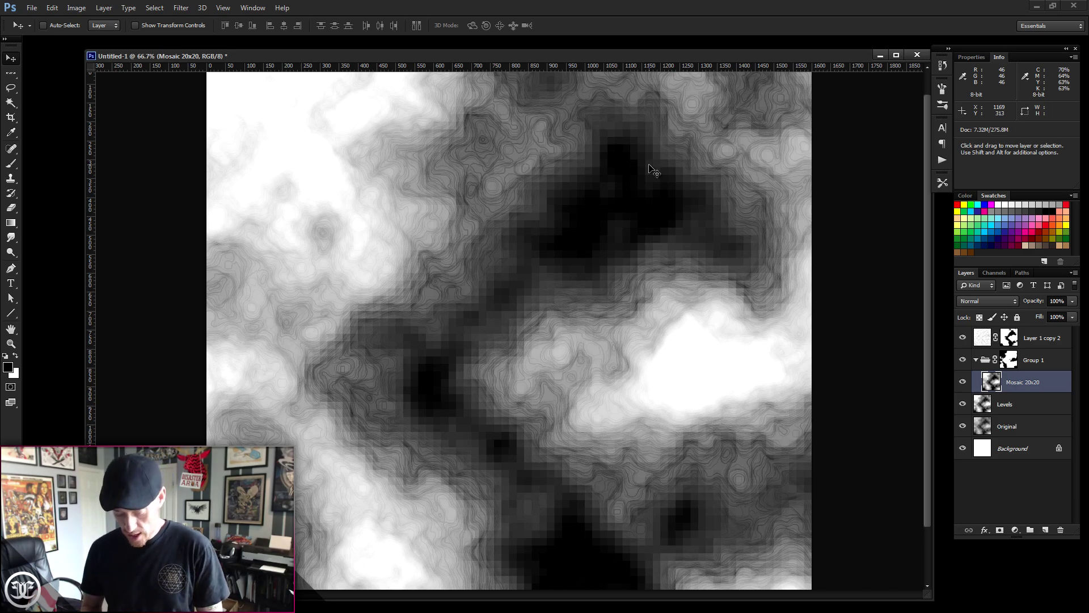
Step: Duplicate the Mosaic 20x20 layer and apply the Find Edges filter to the copy
key(ctrl+j)
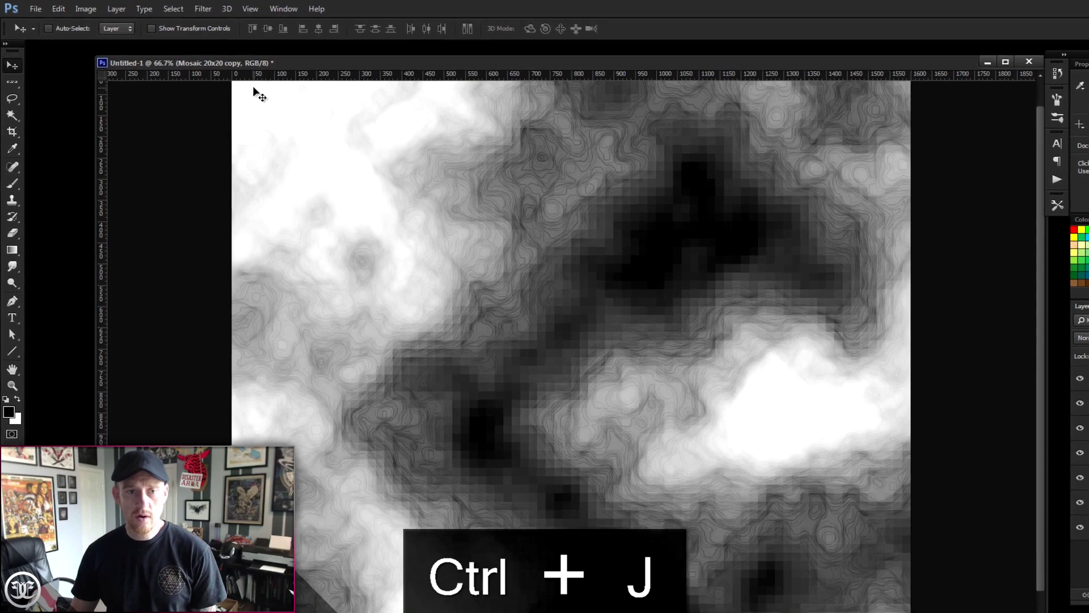
click(181, 8)
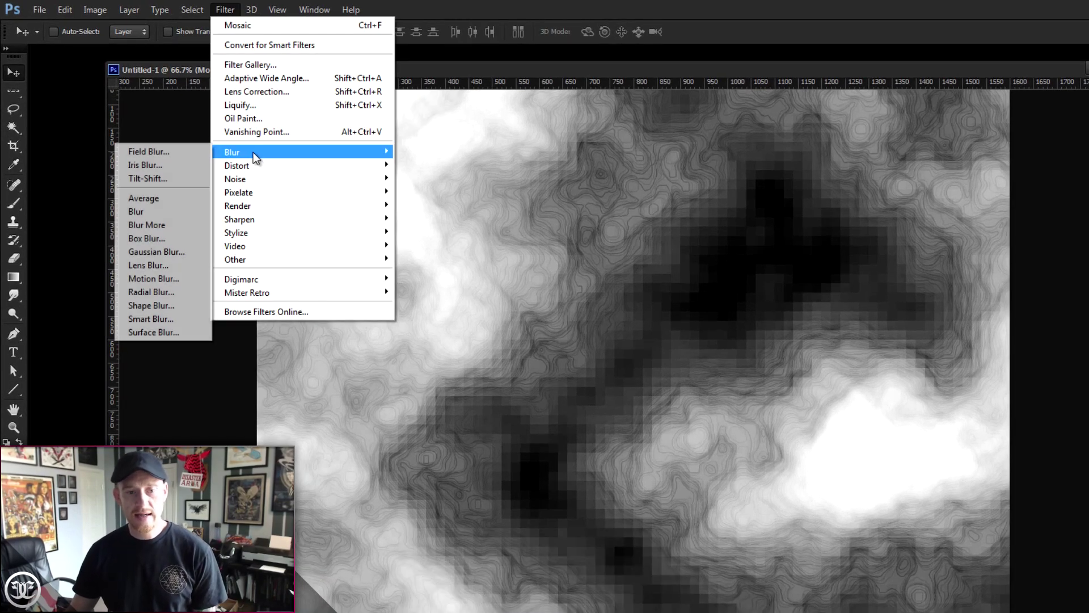
mouse_move(248, 233)
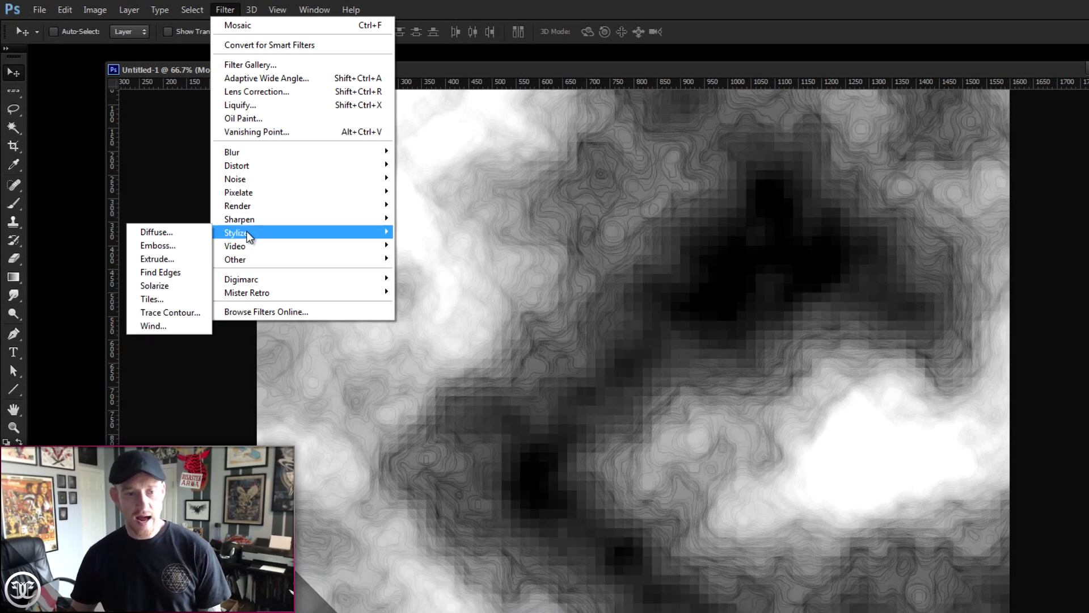
click(187, 271)
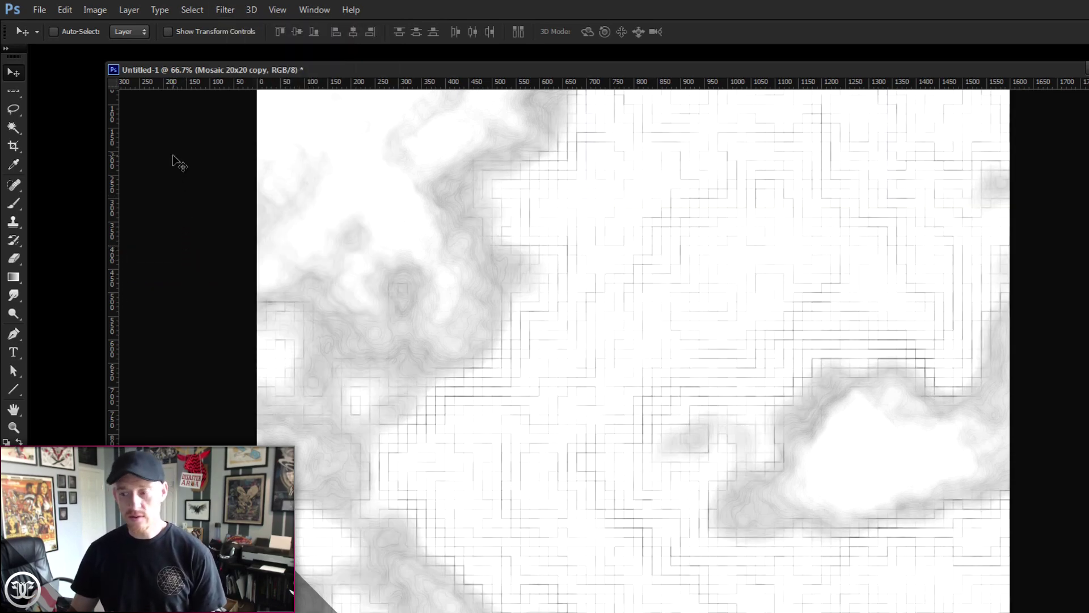
Step: Strengthen the edge lines on the Mosaic 20x20 copy with a Levels adjustment, setting the black input level to 116
click(100, 8)
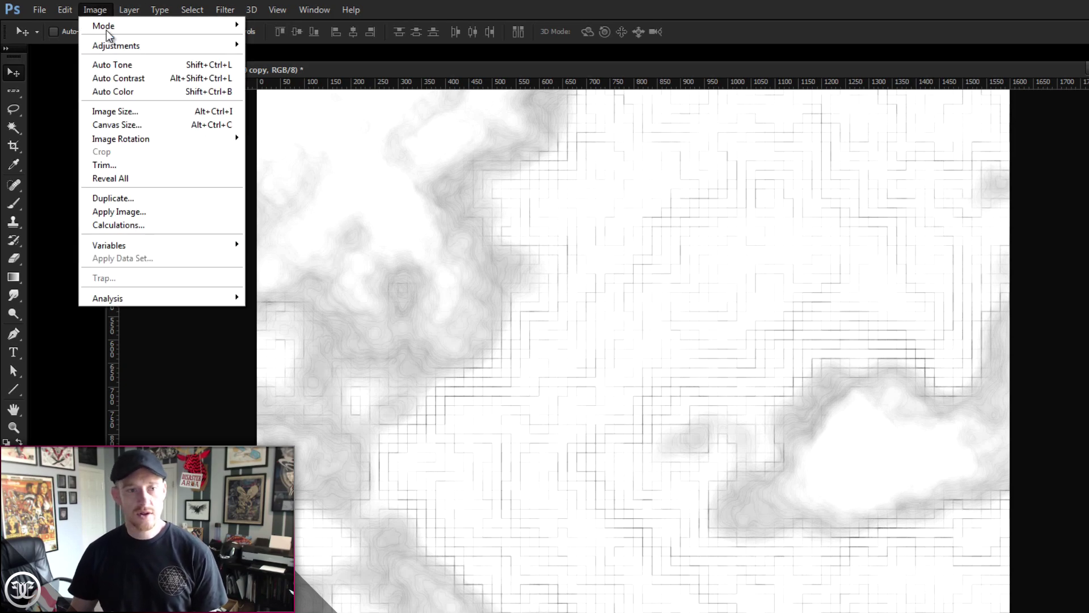
mouse_move(108, 48)
click(283, 59)
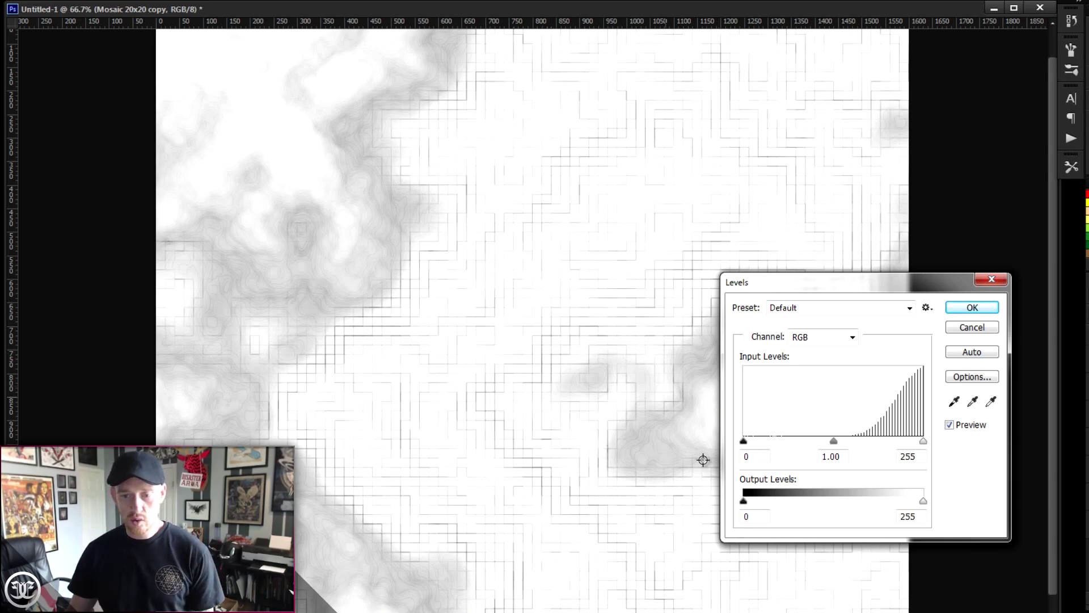
drag(743, 442, 825, 440)
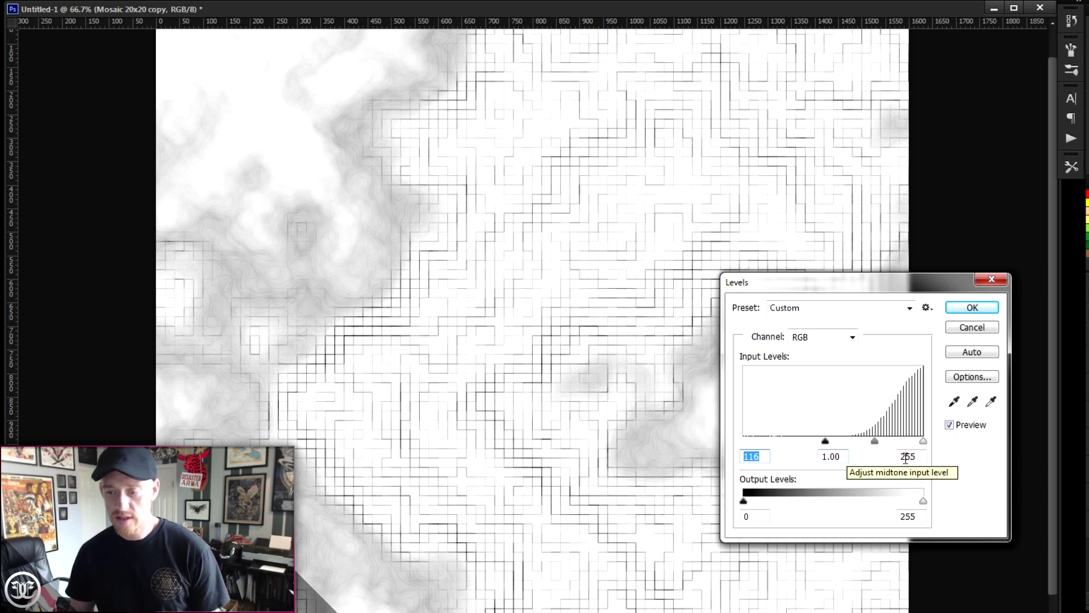
click(965, 314)
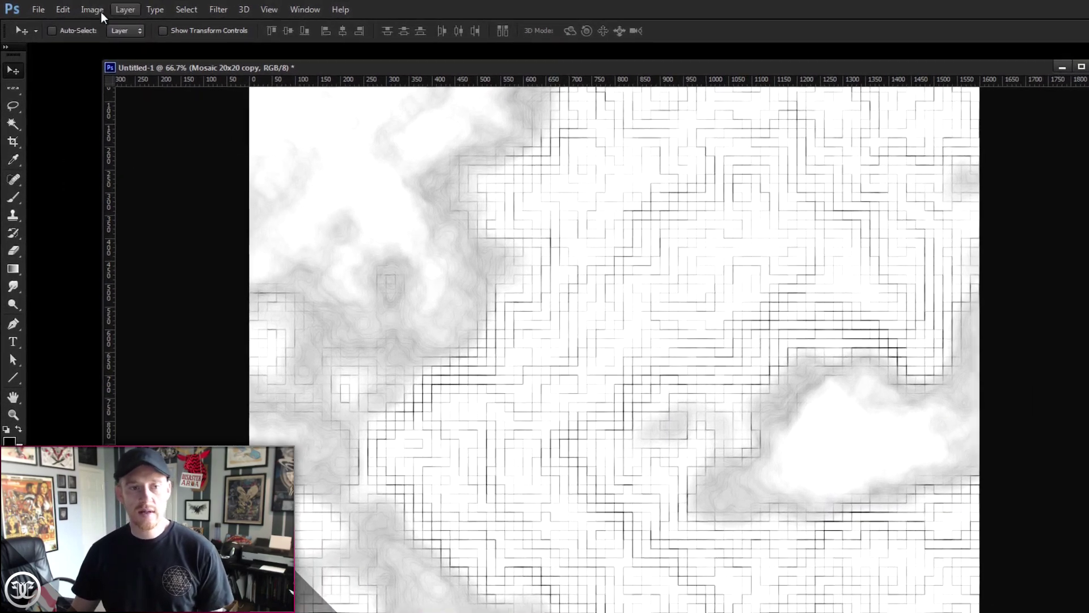
Step: Invert the tones of the Mosaic 20x20 copy layer so its edge lines are white on black
click(76, 7)
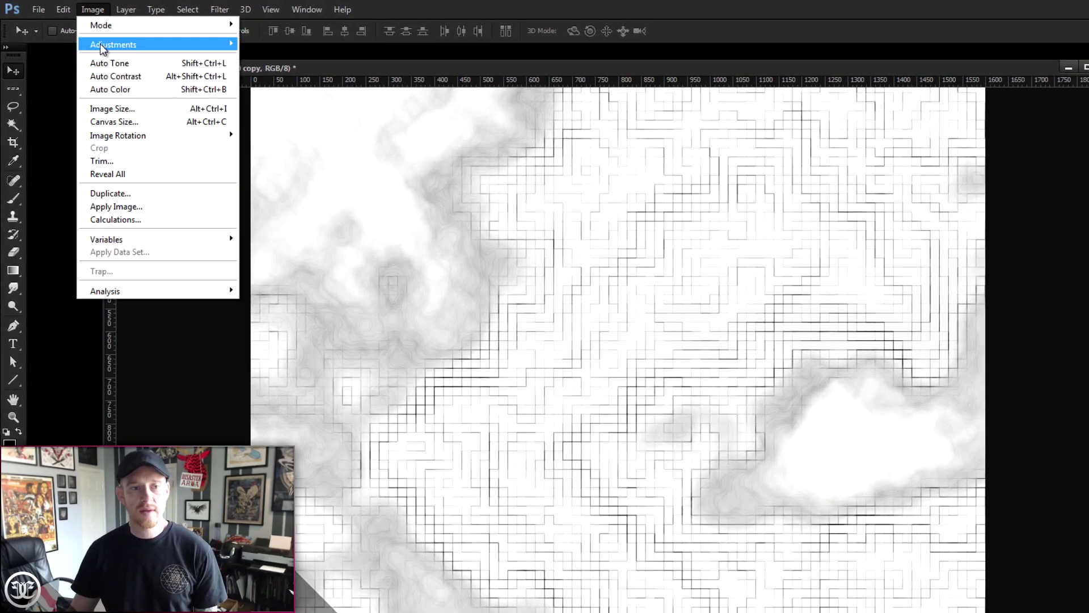
mouse_move(104, 45)
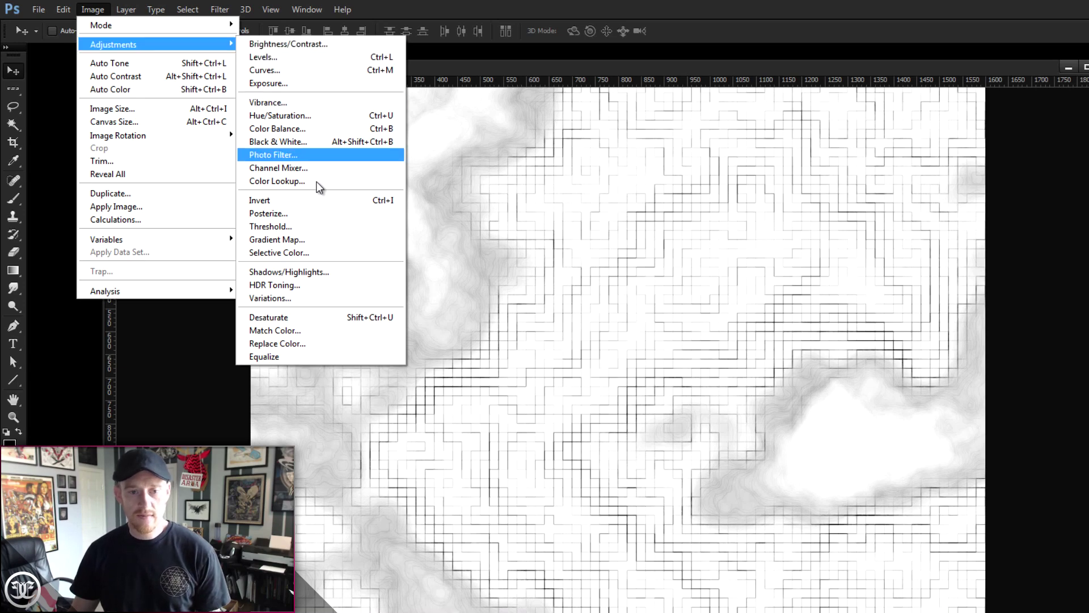
click(316, 202)
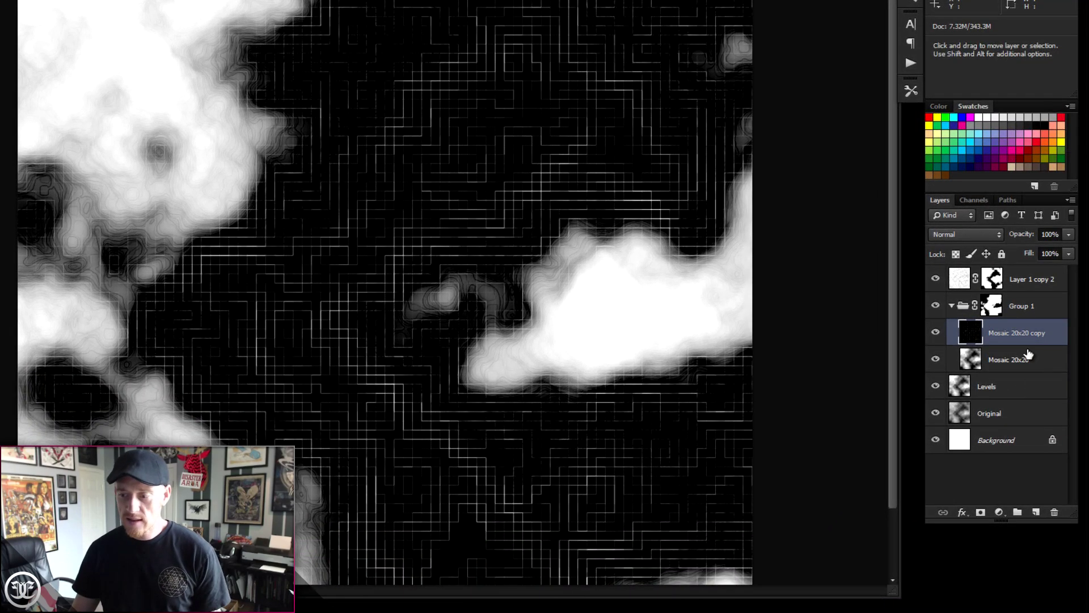
Step: Set the Mosaic 20x20 copy layer's blend mode to Lighten and its opacity to 70%
click(999, 233)
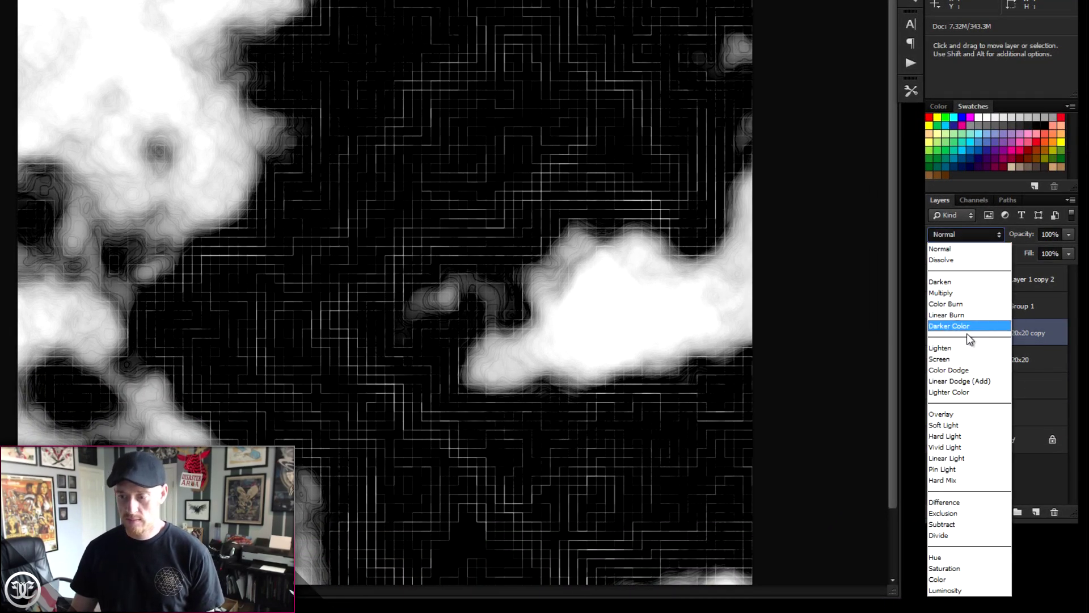
click(959, 347)
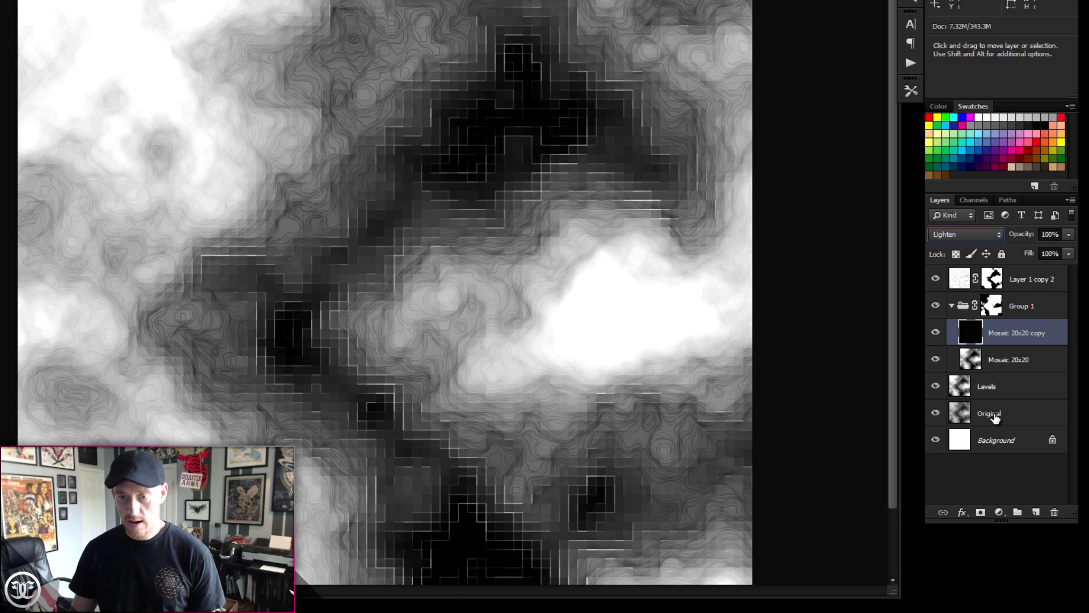
click(1068, 236)
drag(1051, 249, 1046, 248)
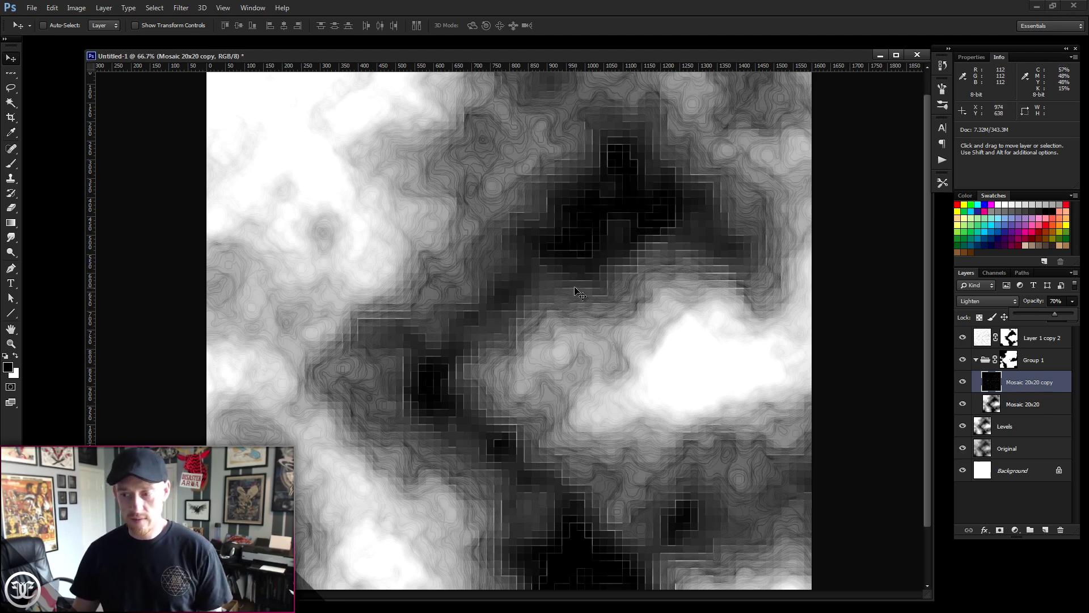
Step: Add an empty layer above Mosaic 20x20 copy in Group 1, and create a new 80 by 80 pixel document
click(1055, 383)
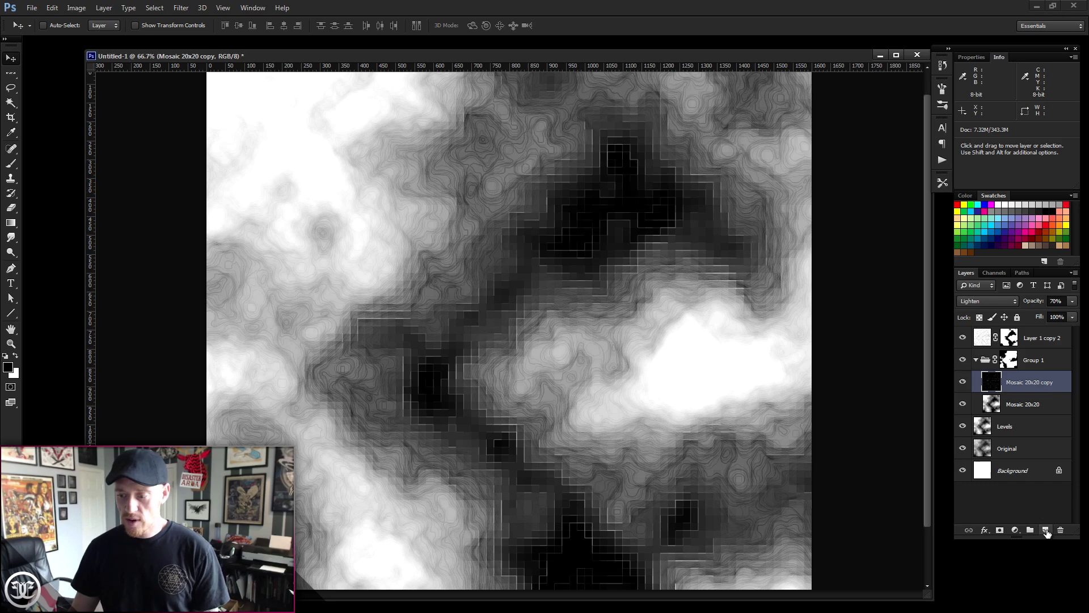
click(1046, 530)
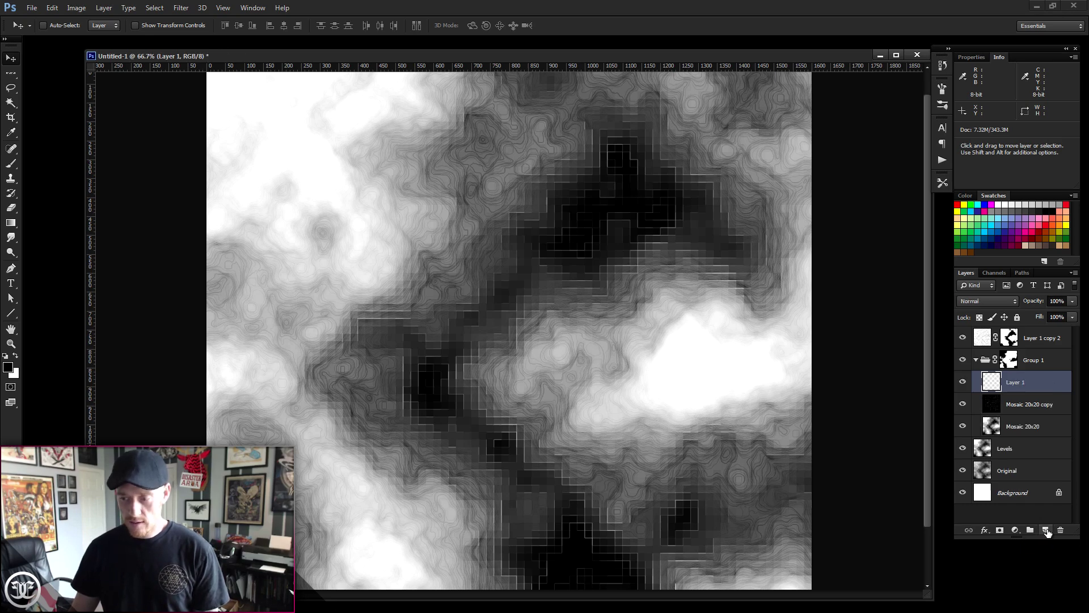
click(32, 8)
click(35, 20)
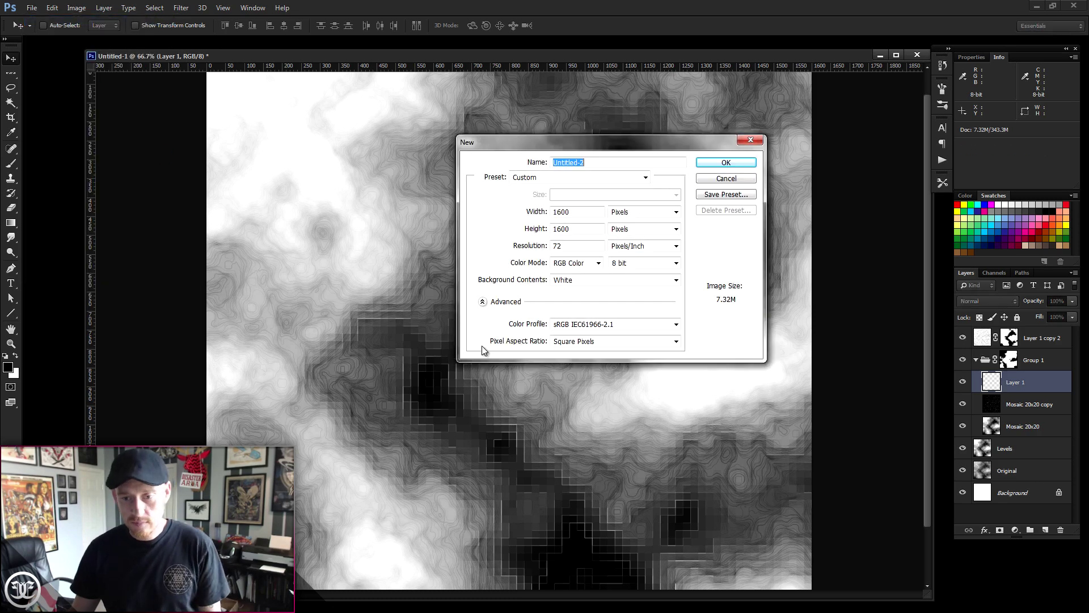
click(580, 212)
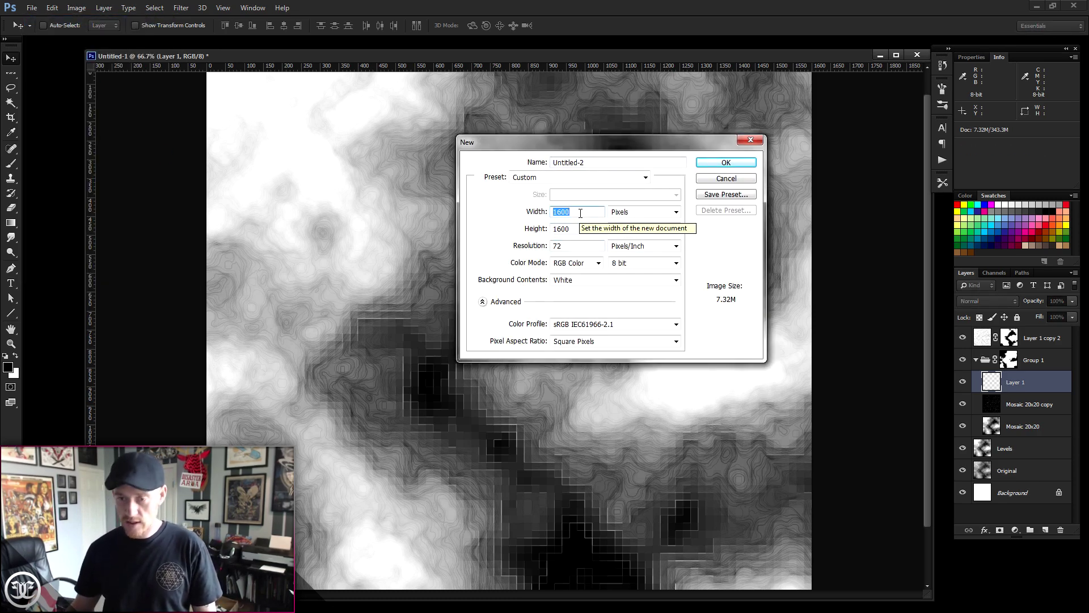
text(80)
key(Tab)
key(Tab)
text(80)
key(Return)
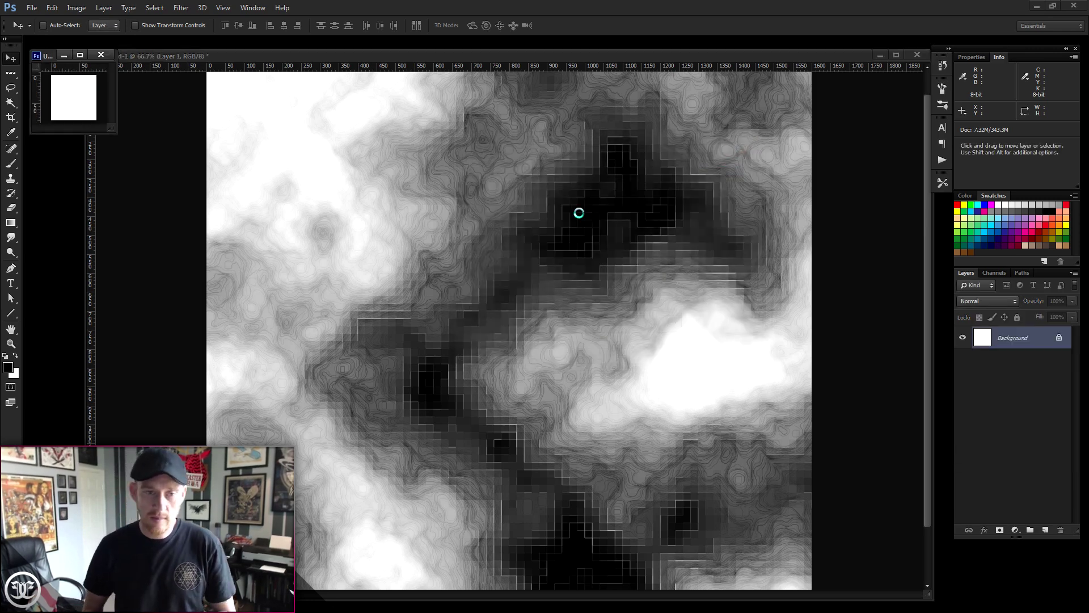
Step: Enlarge the new document's window, make white the foreground and black the background color, and fill the Background layer with black
click(11, 343)
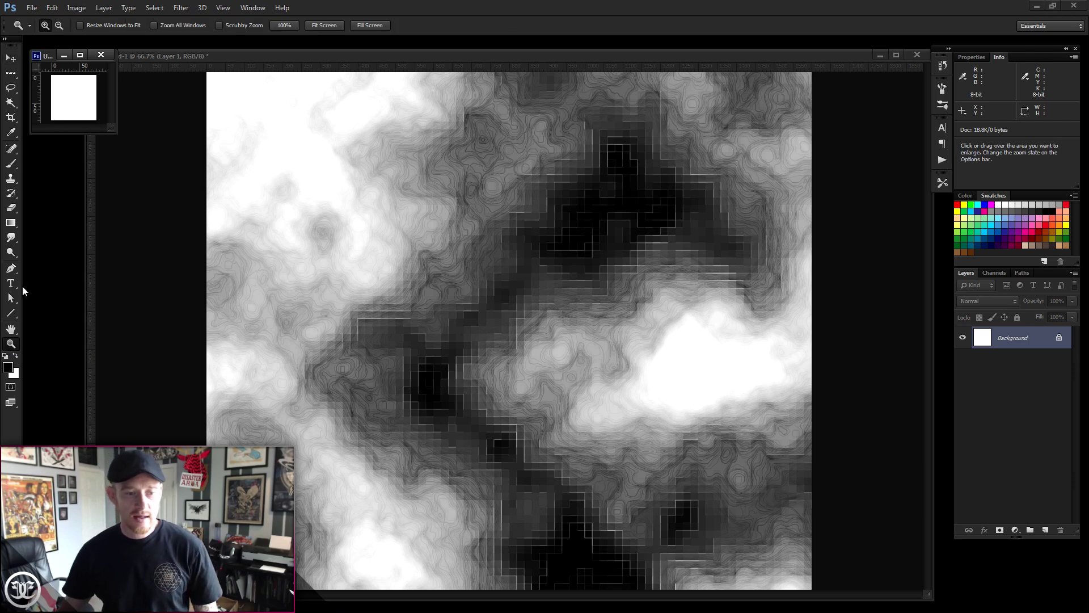
click(61, 100)
drag(114, 132, 697, 476)
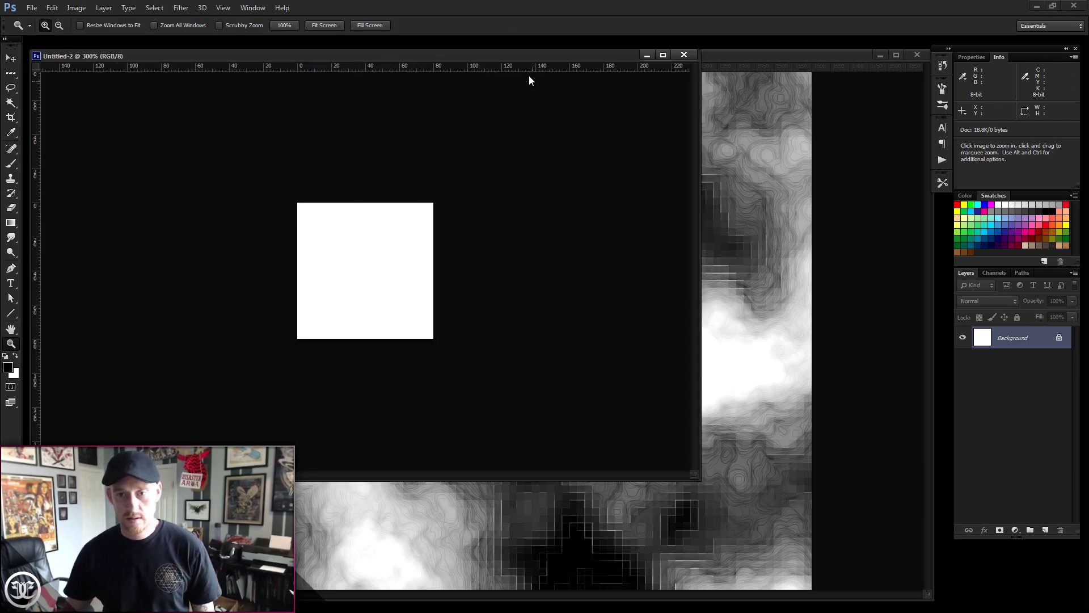
drag(525, 57, 723, 85)
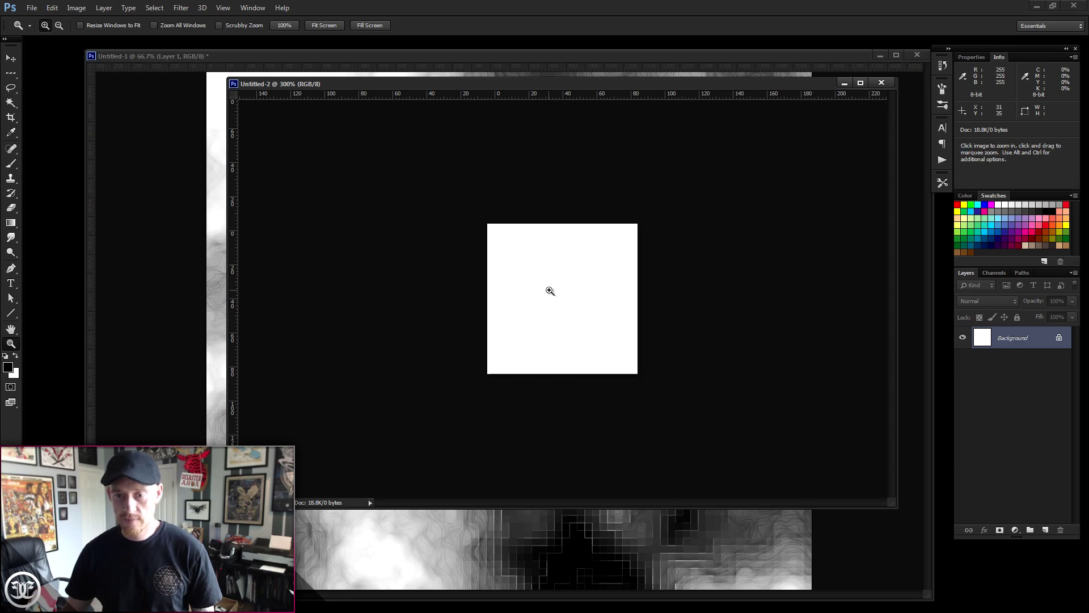
click(550, 291)
click(549, 290)
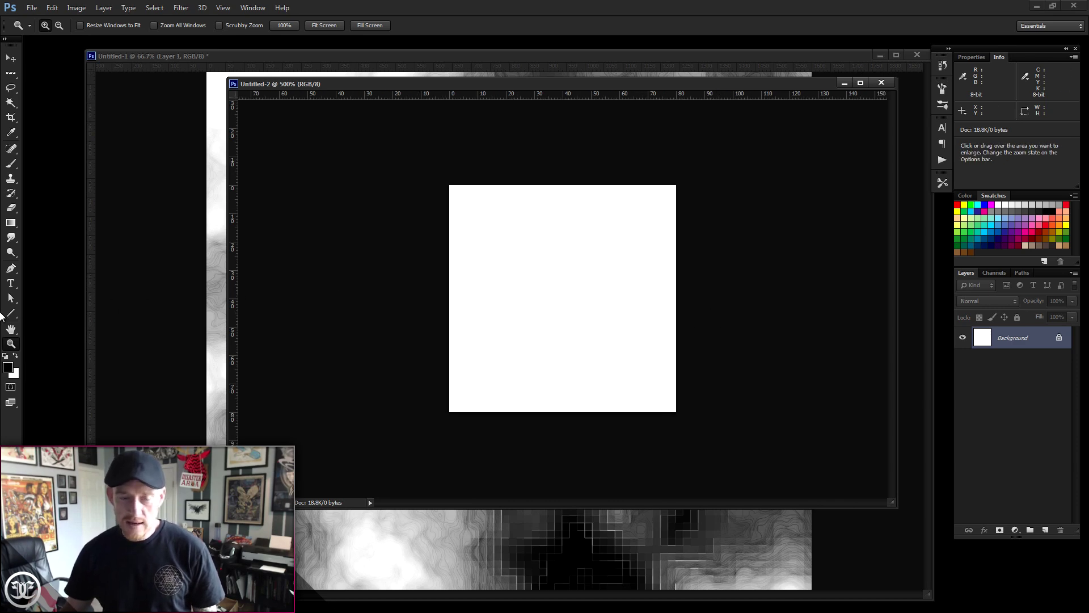
click(16, 356)
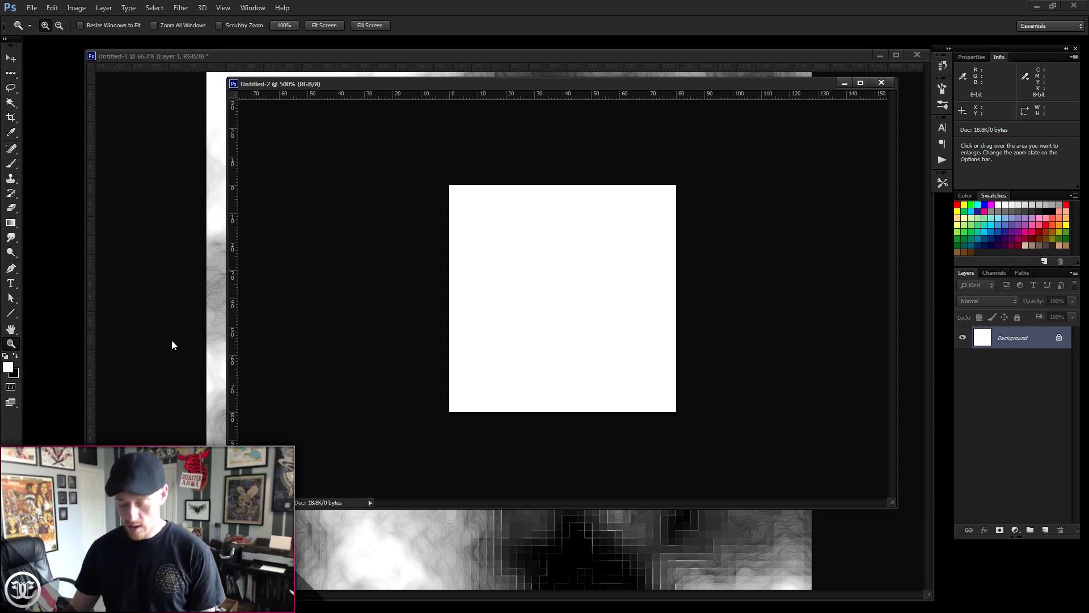
key(ctrl+Delete)
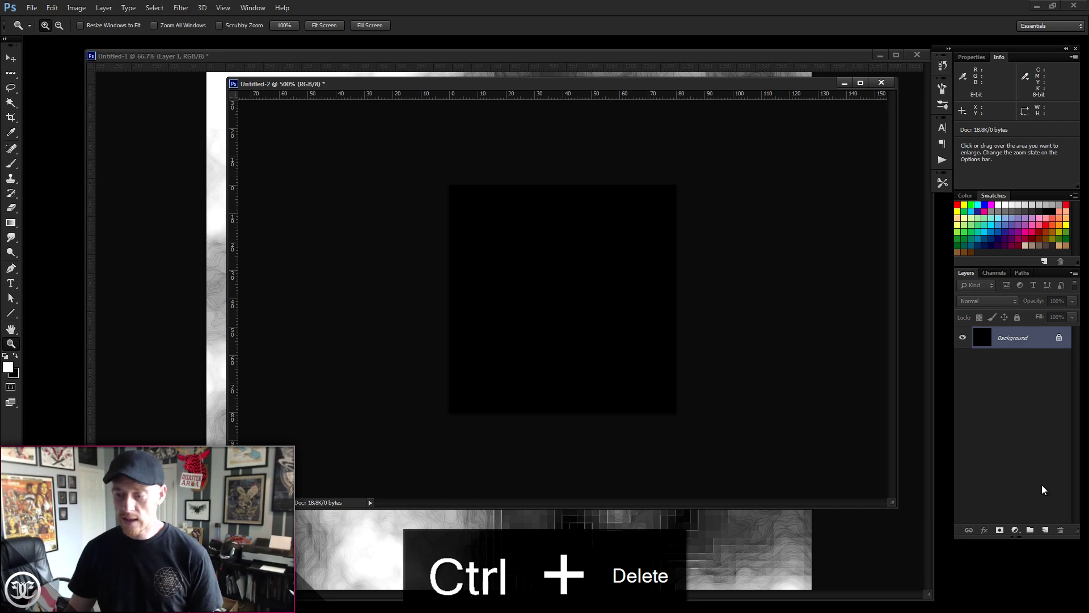
Step: Add a new layer, select the topmost single-pixel row of the canvas, paint it white with the 60 px brush, and deselect
click(1046, 530)
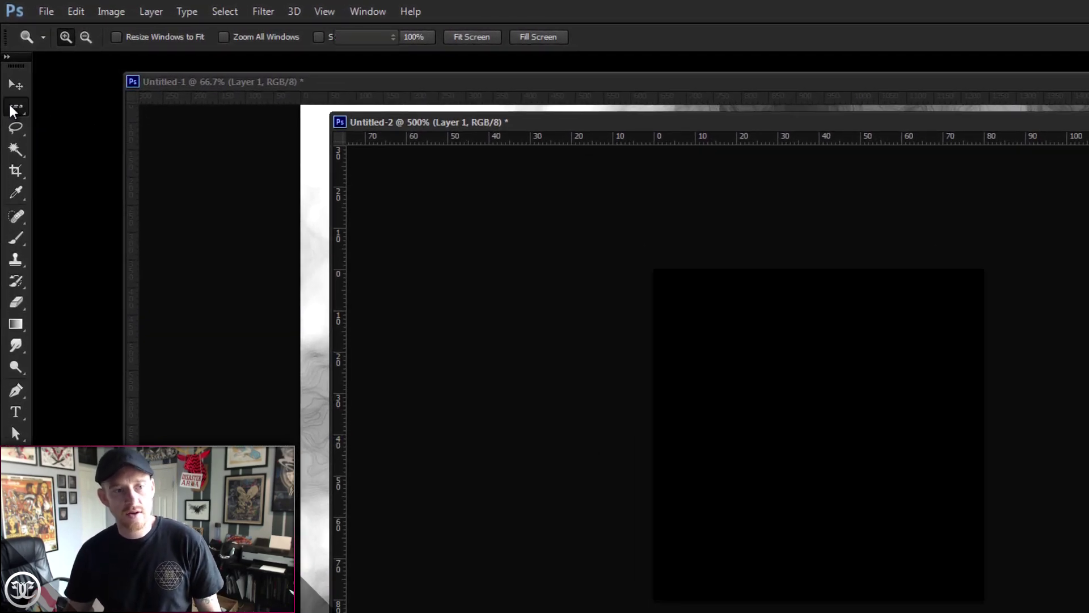
click(12, 109)
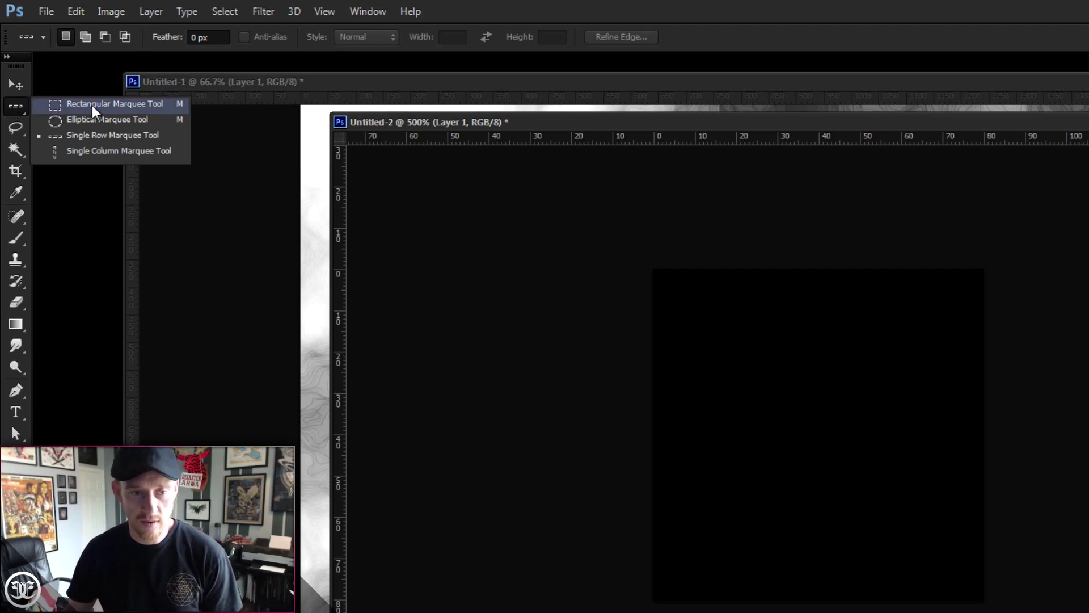
click(112, 145)
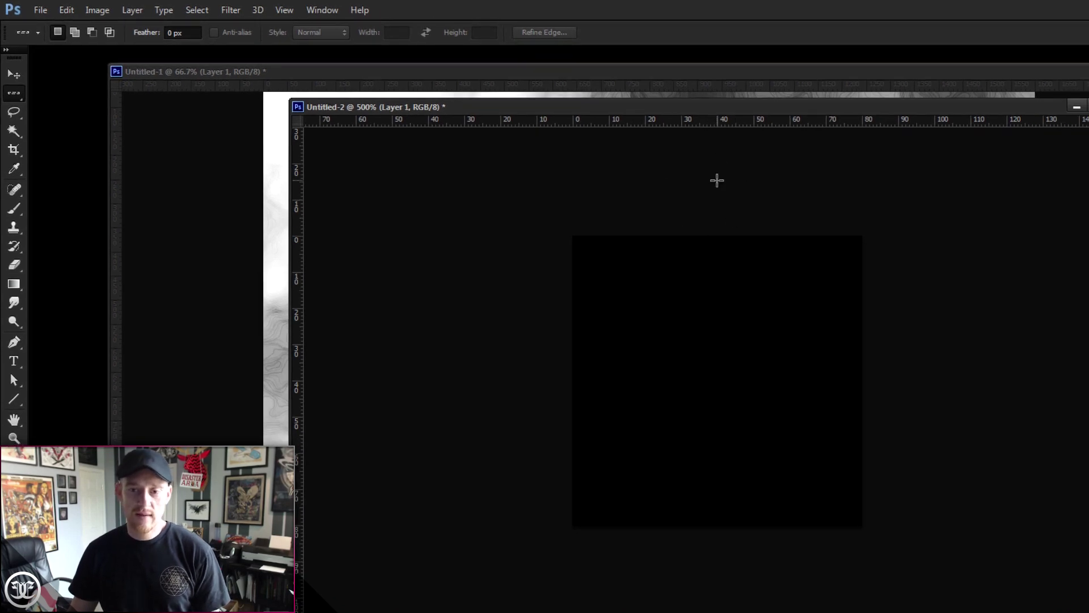
click(717, 180)
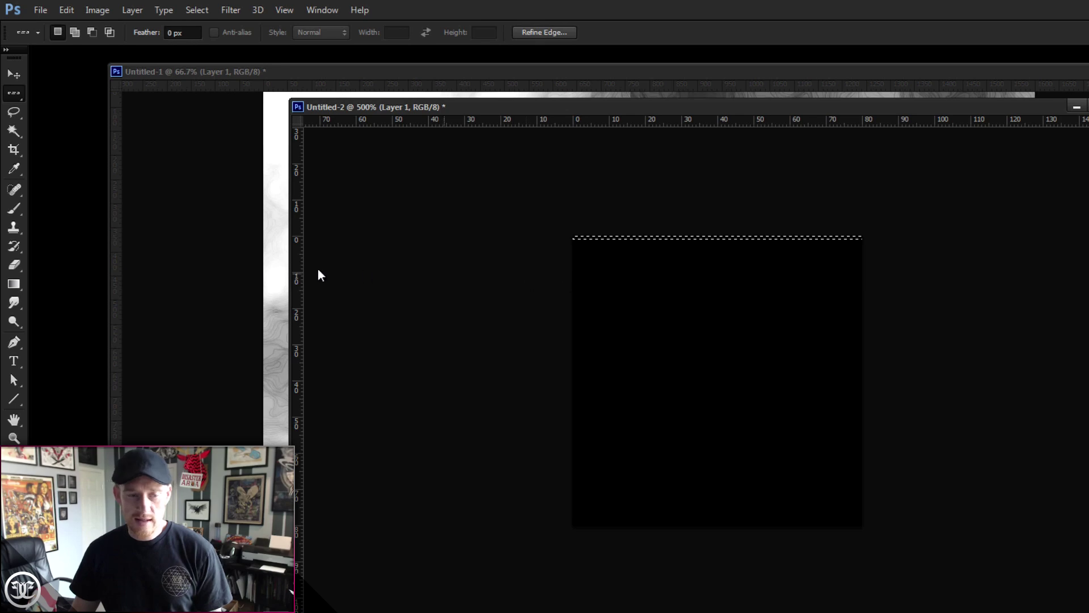
click(12, 207)
right_click(763, 342)
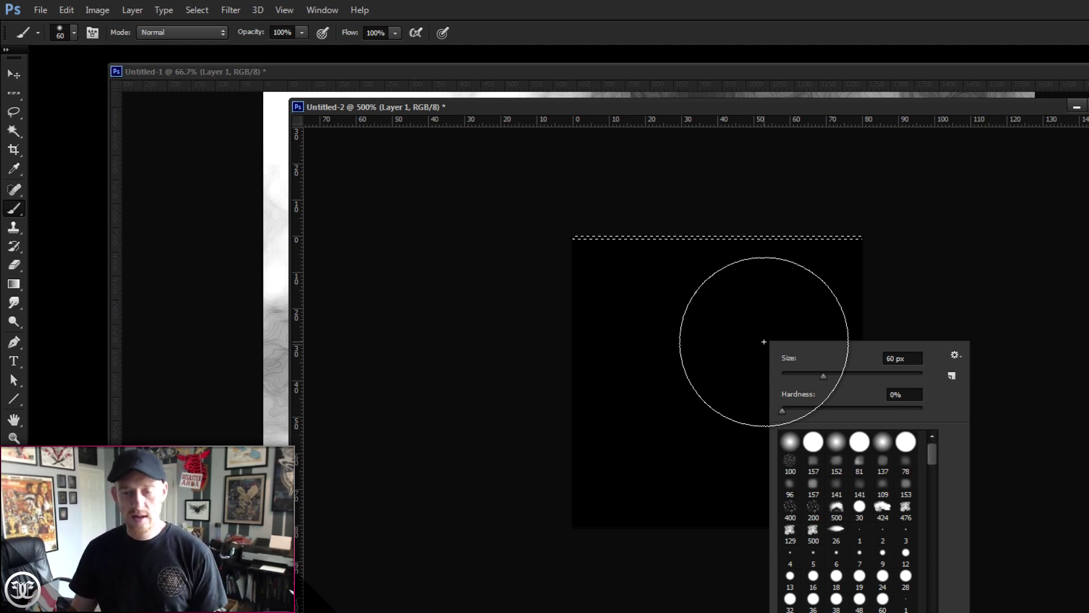
click(822, 304)
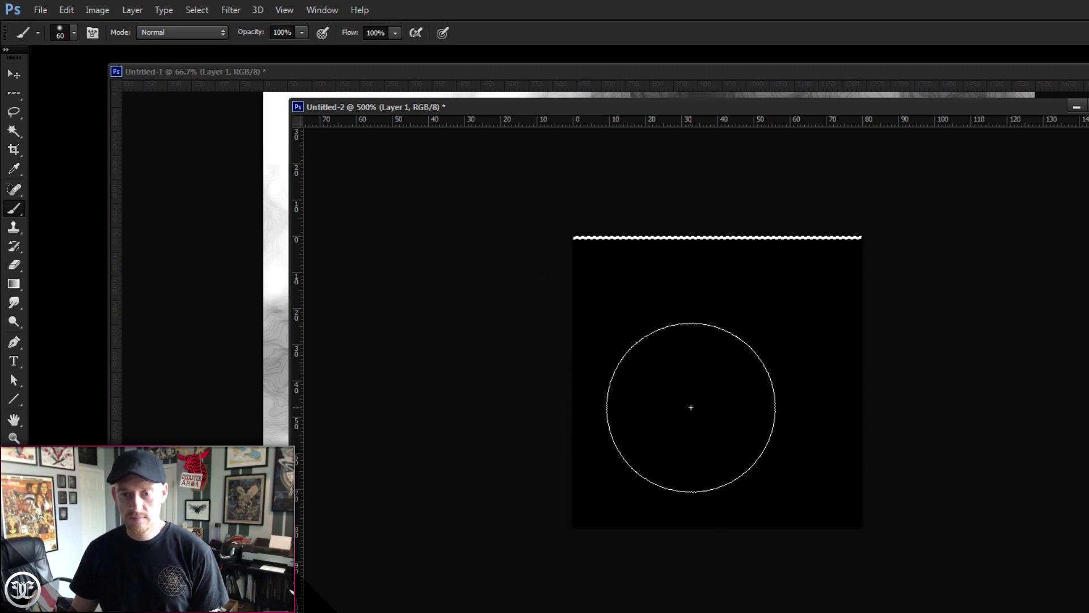
key(ctrl+d)
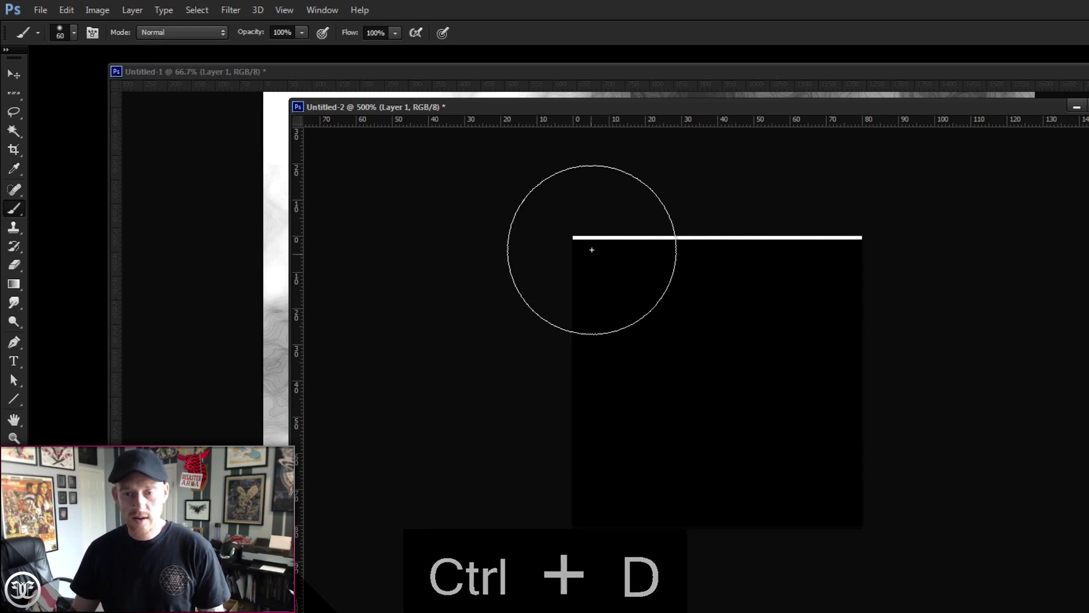
Step: Select the leftmost single-pixel column, paint both its ends white so the line fades out in the middle, and deselect
click(14, 94)
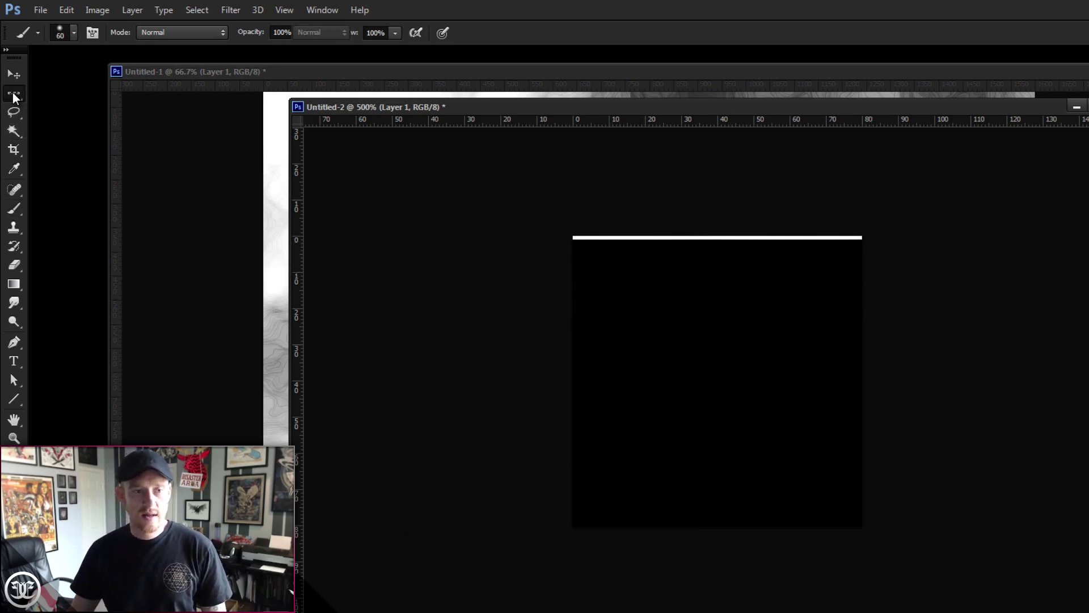
click(14, 94)
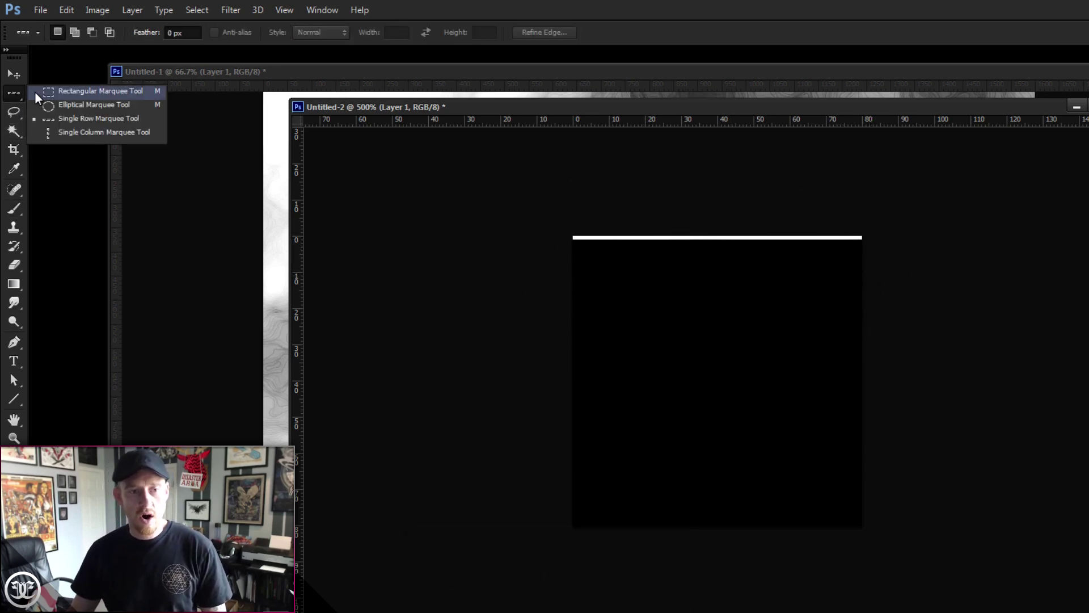
click(71, 129)
click(450, 393)
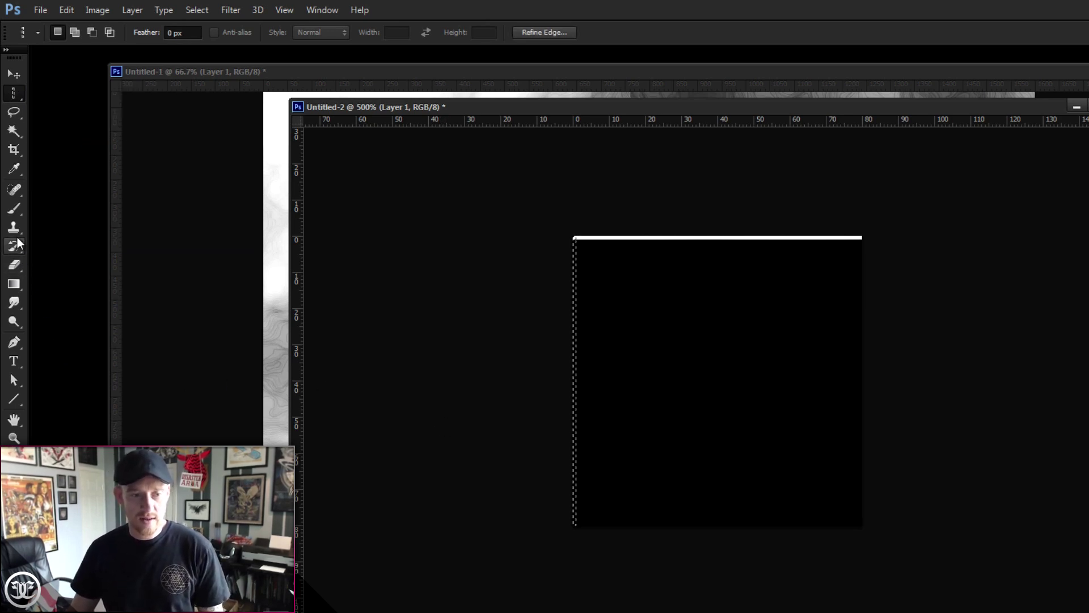
click(14, 209)
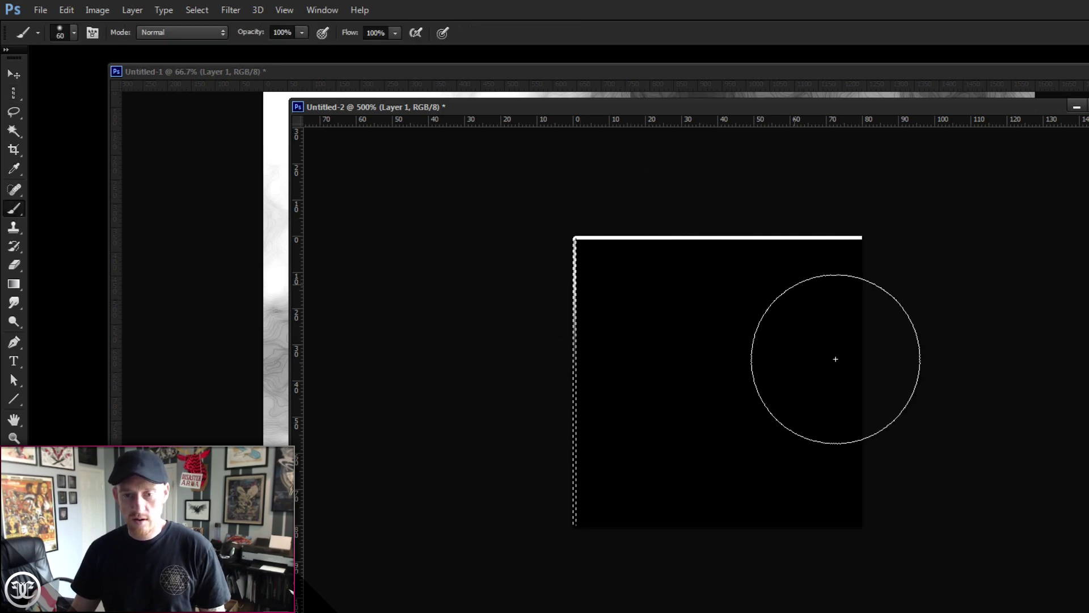
click(574, 528)
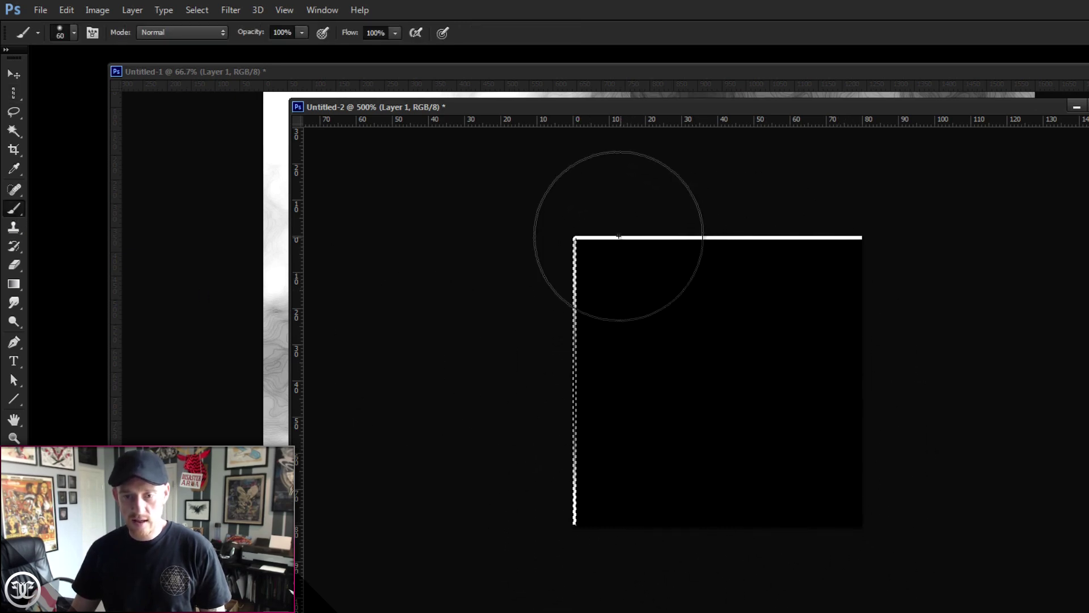
key(ctrl+d)
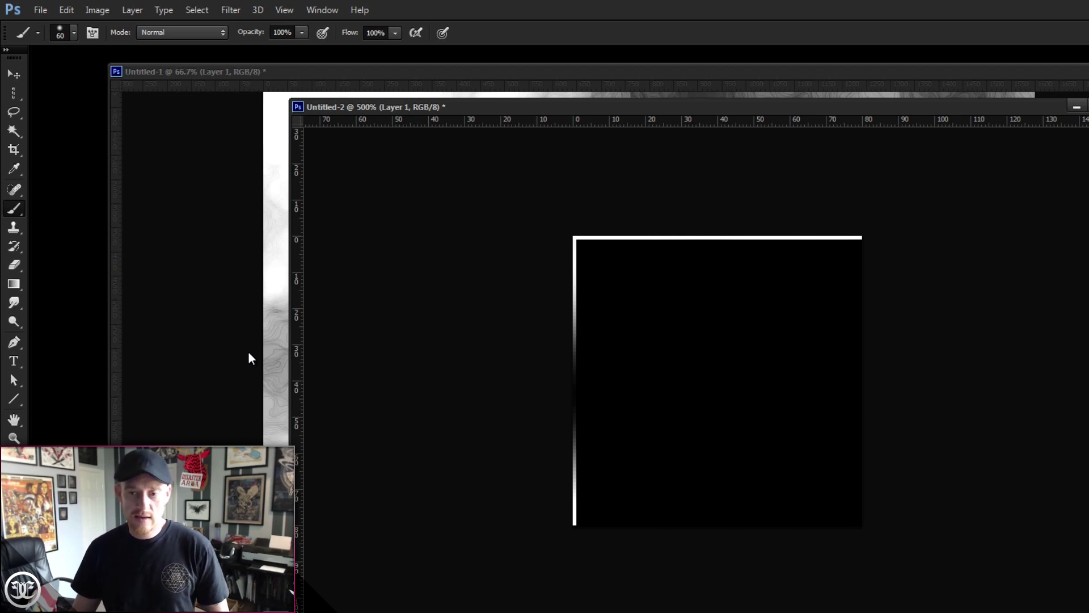
Step: Clear the single-pixel column just inside the left line to cut a gap in the top line near the corner
click(13, 93)
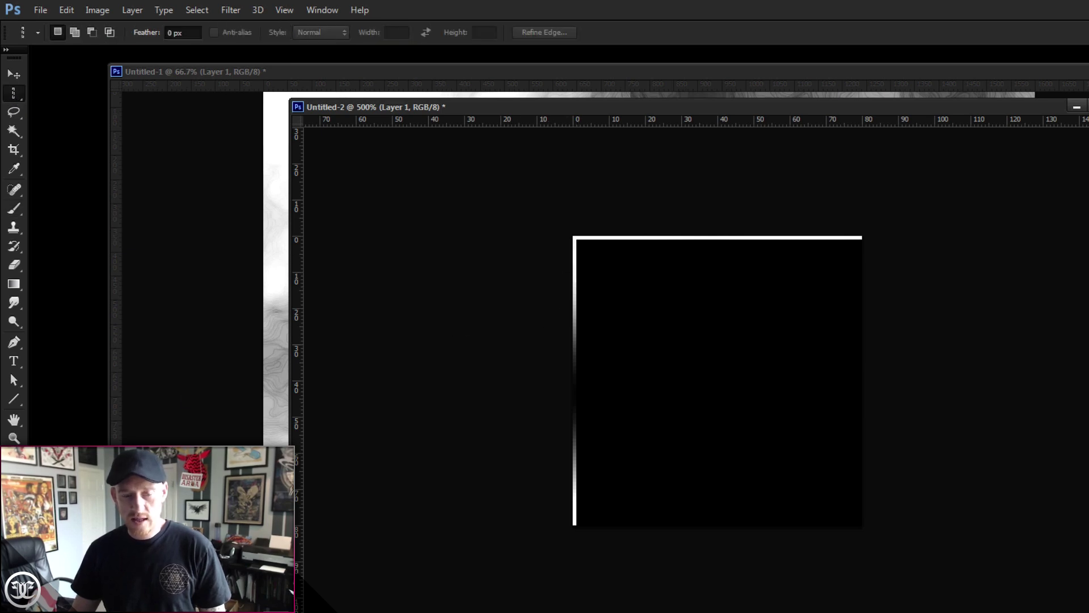
key(z)
key(ctrl+plus)
key(ctrl+plus)
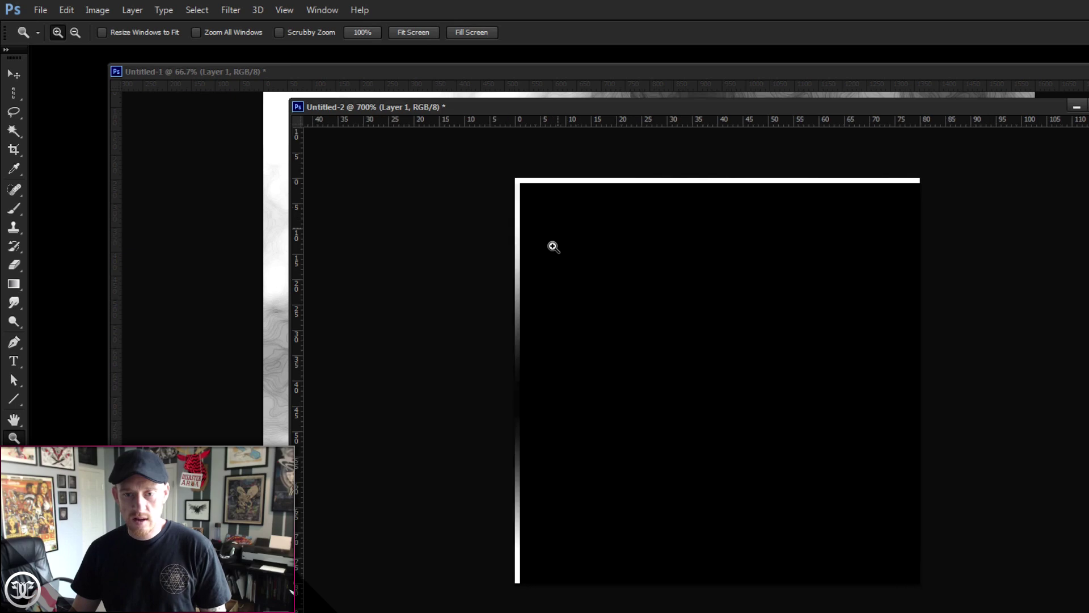
click(12, 93)
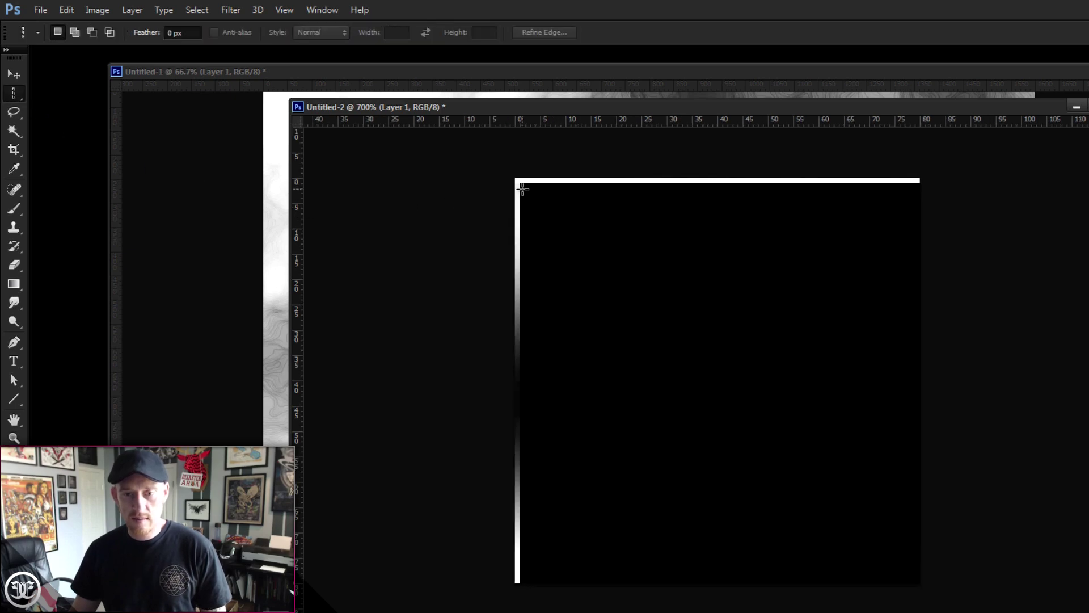
drag(522, 189, 756, 207)
key(Delete)
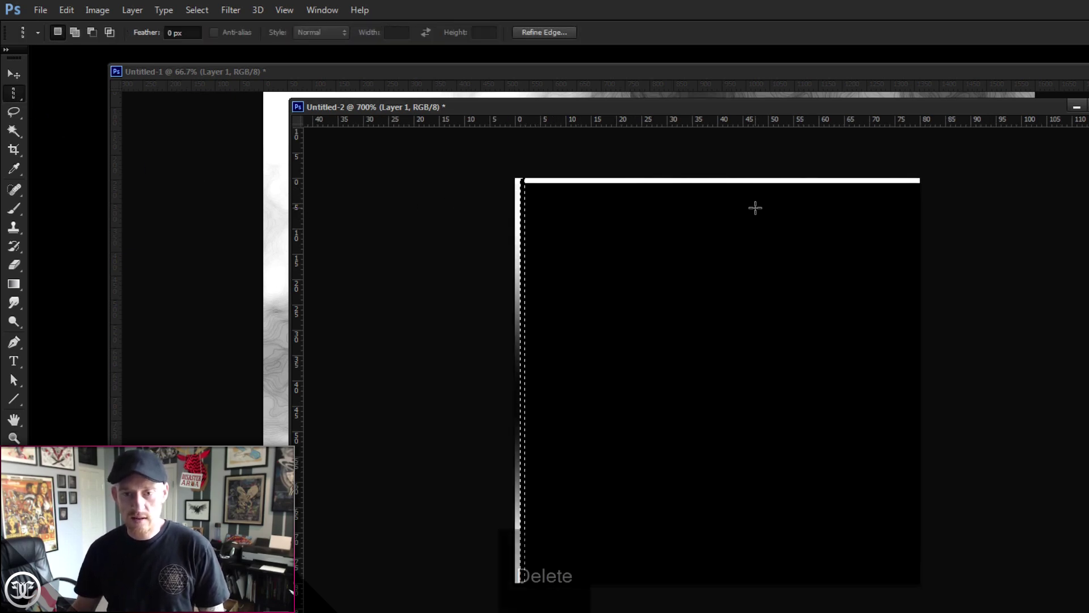
Step: Shift the column selection to the canvas's right edge, clear the last pixel of the top line there, and deselect
key(shift+Right)
key(shift+Right)
key(shift+Right)
key(shift+Right)
key(shift+Right)
key(shift+Right)
key(shift+Right)
key(shift+Right)
key(shift+Right)
key(shift+Right)
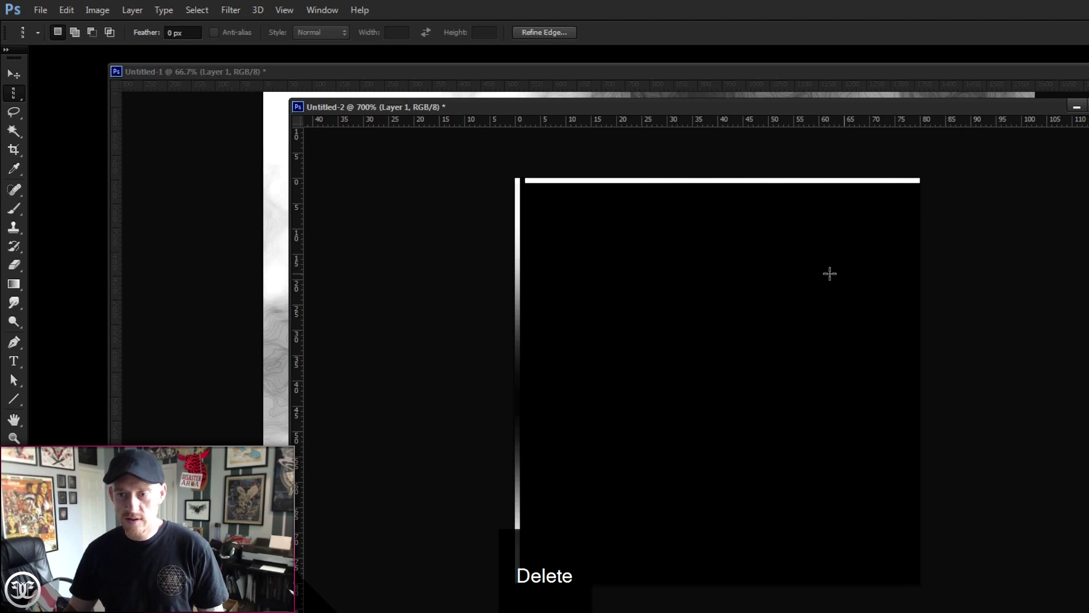
key(Delete)
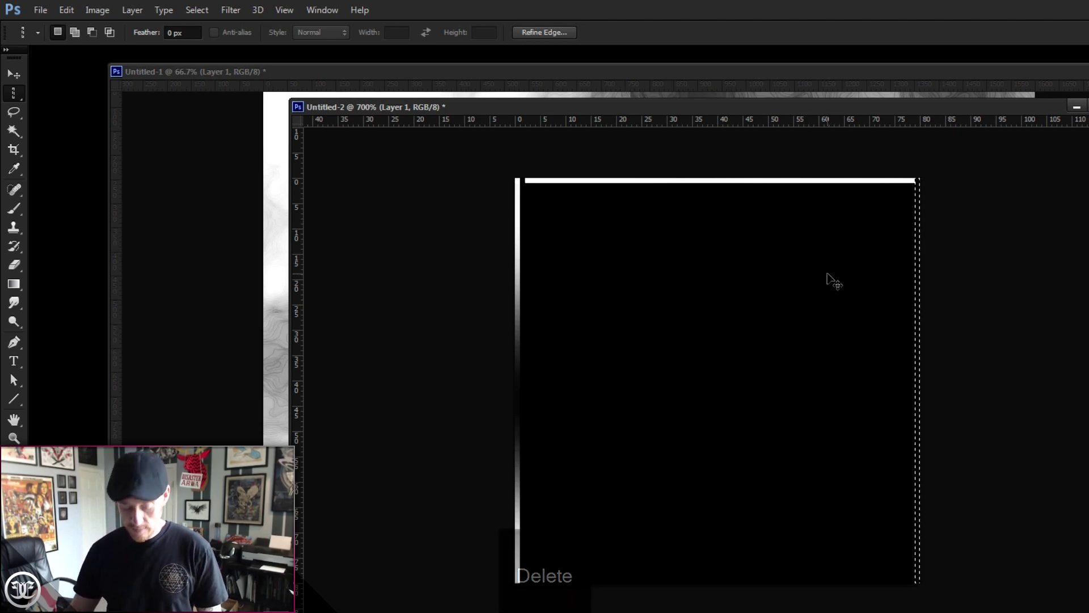
key(ctrl+d)
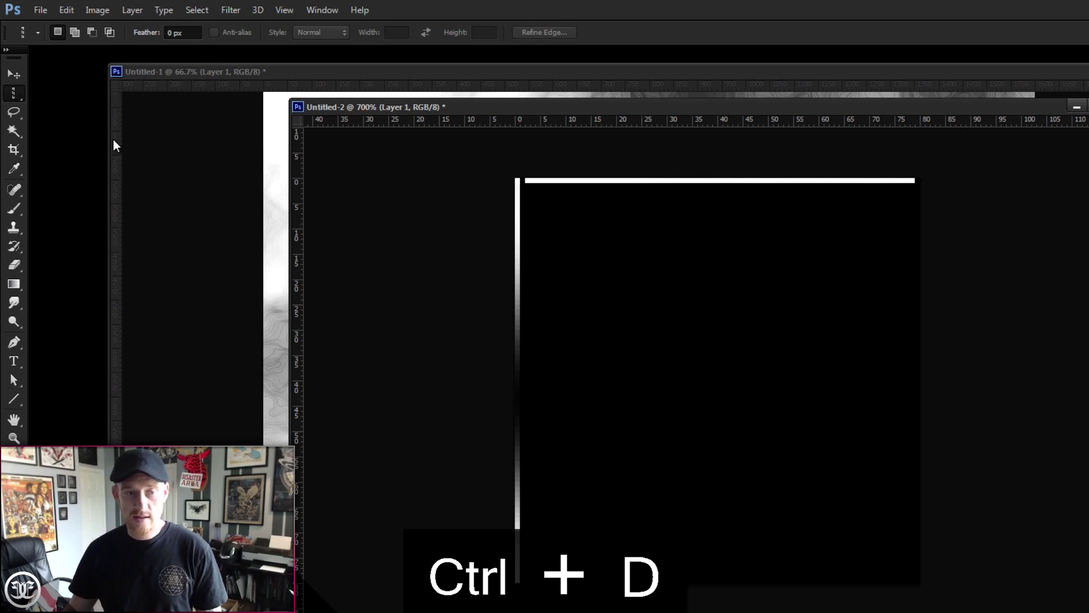
Step: Clear the single-pixel row just below the top line to cut a gap in the left line, and deselect
click(13, 95)
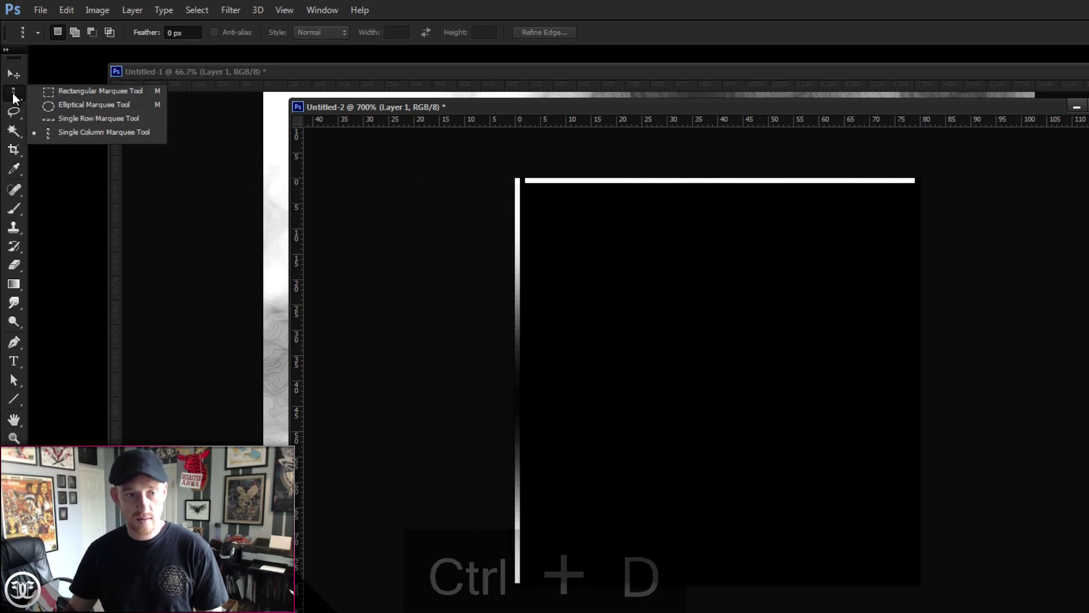
click(58, 120)
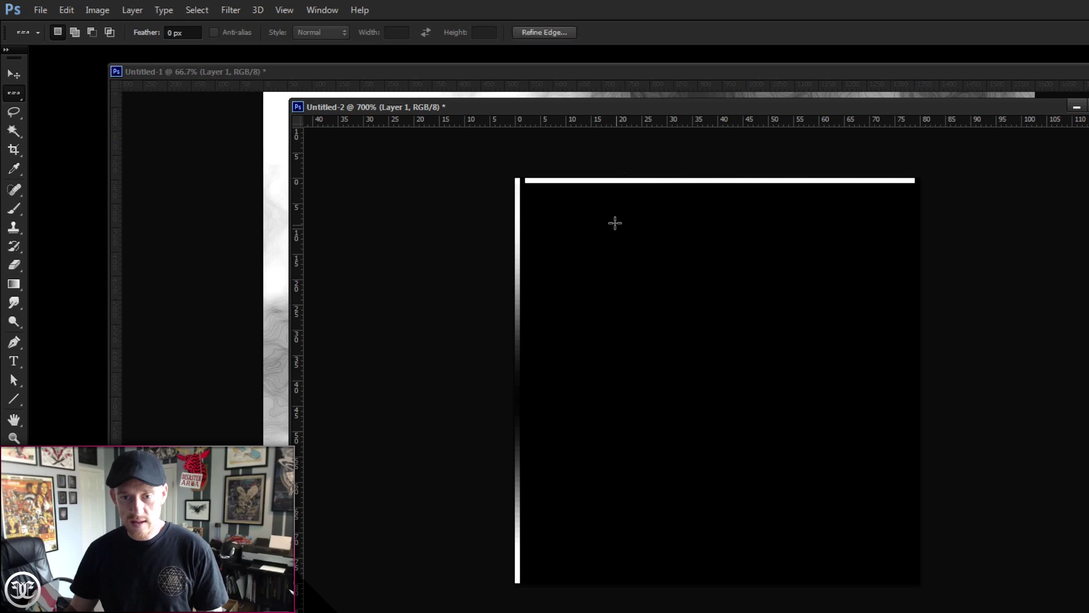
key(Delete)
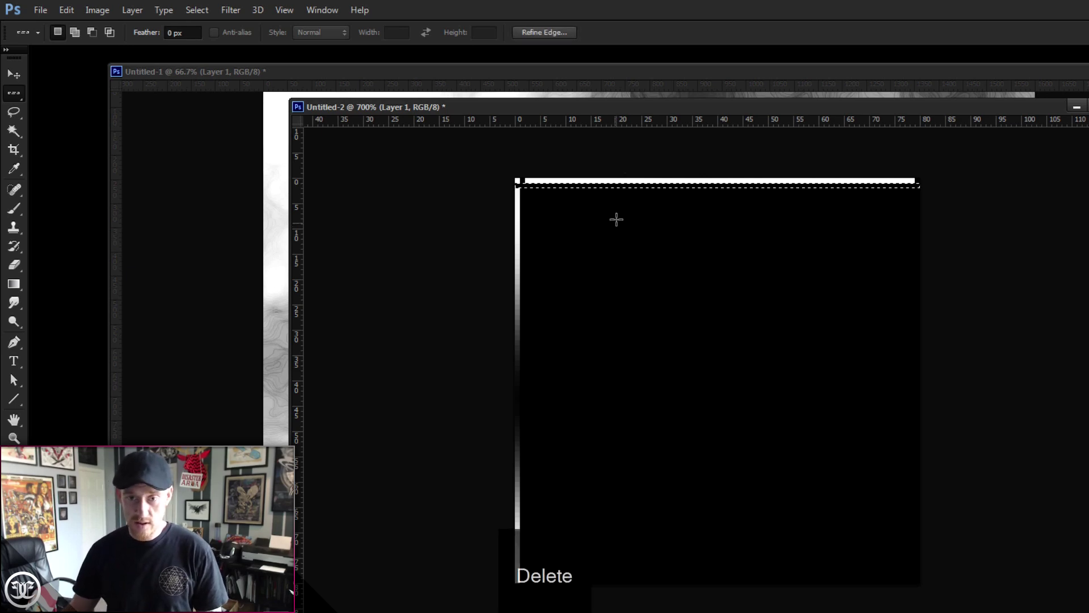
click(619, 602)
key(ctrl+d)
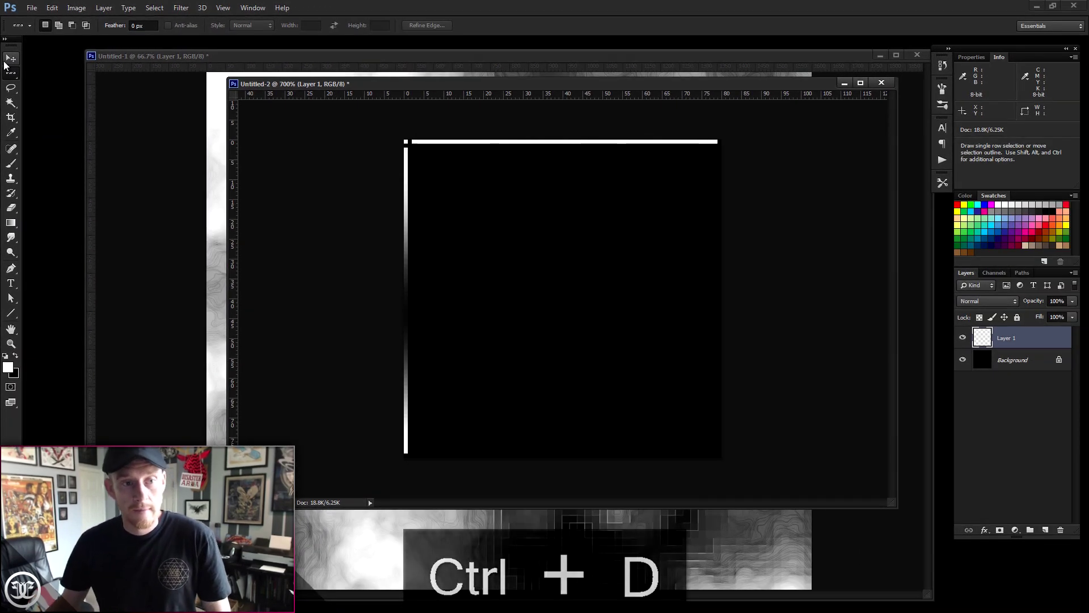
Step: Hide the Background layer, select the whole canvas, and define it as a pattern named "Grid 80x80"
click(10, 59)
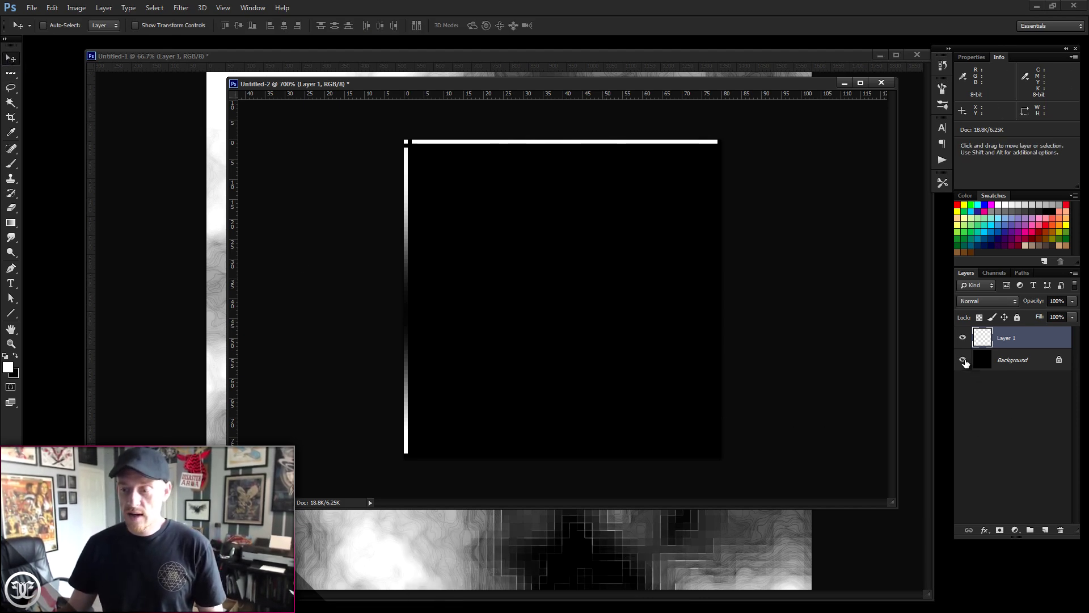
click(964, 361)
key(ctrl+a)
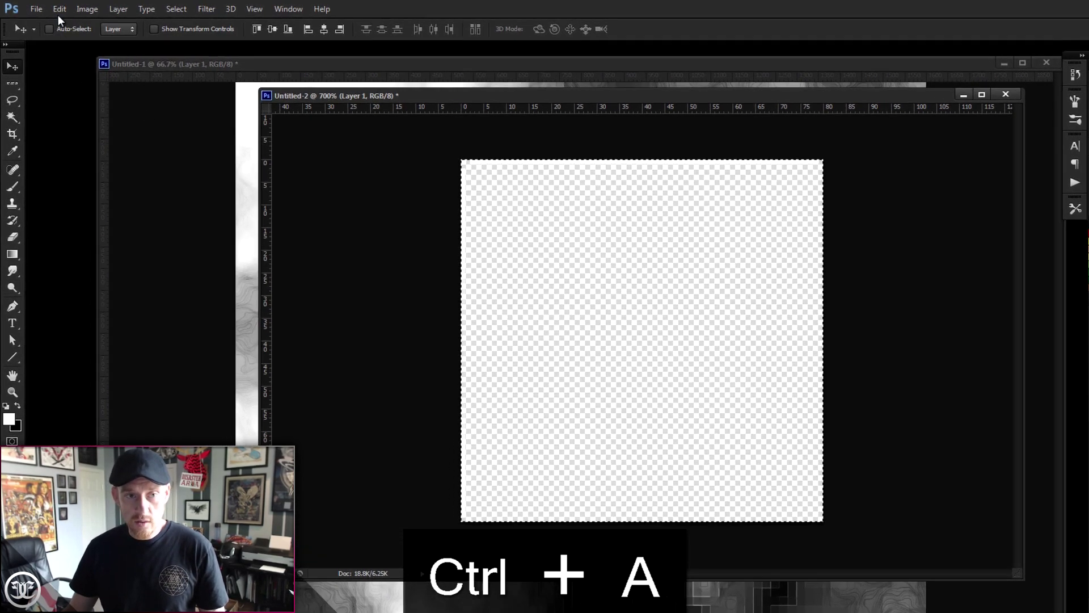
click(51, 8)
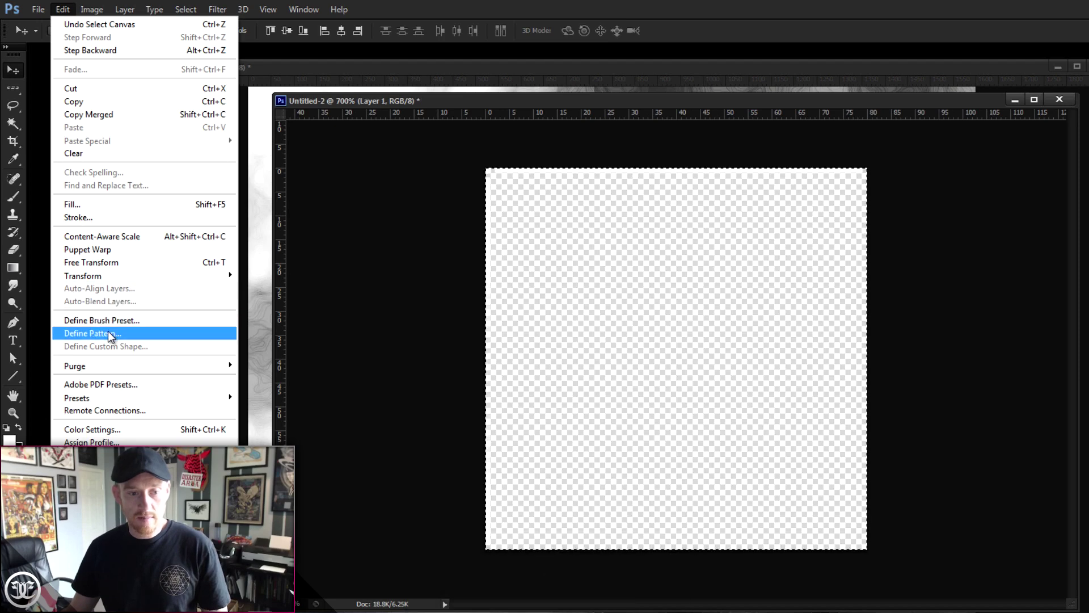
click(114, 359)
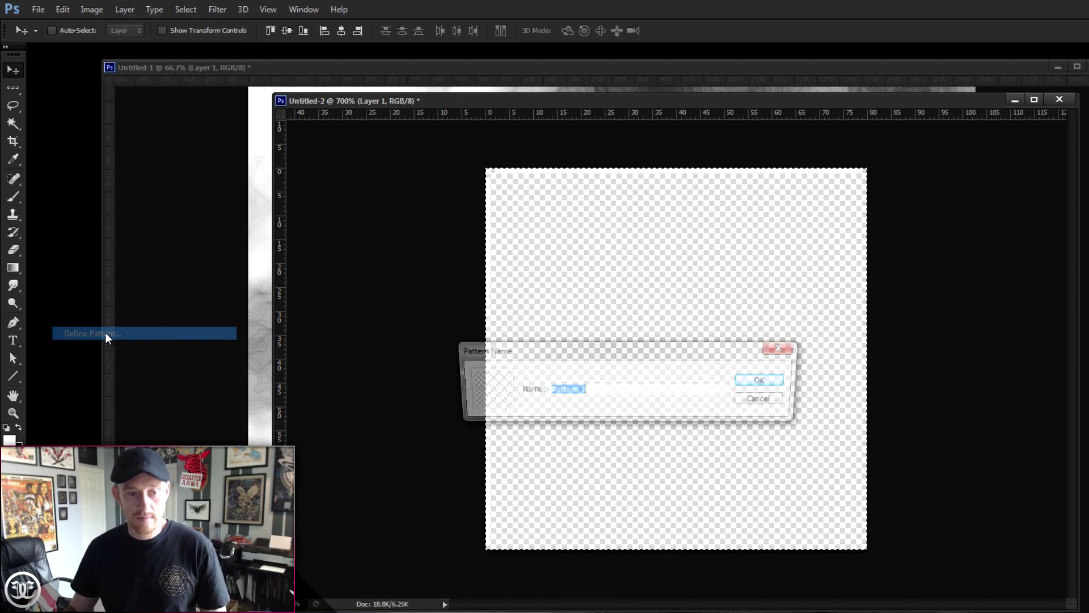
text(G)
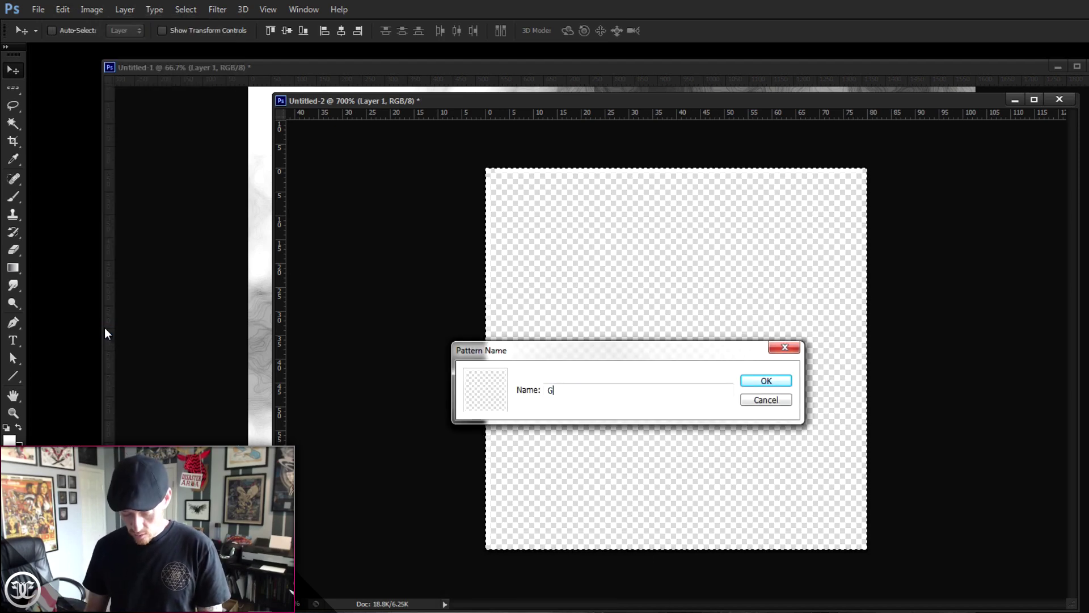
text(rid 80x80)
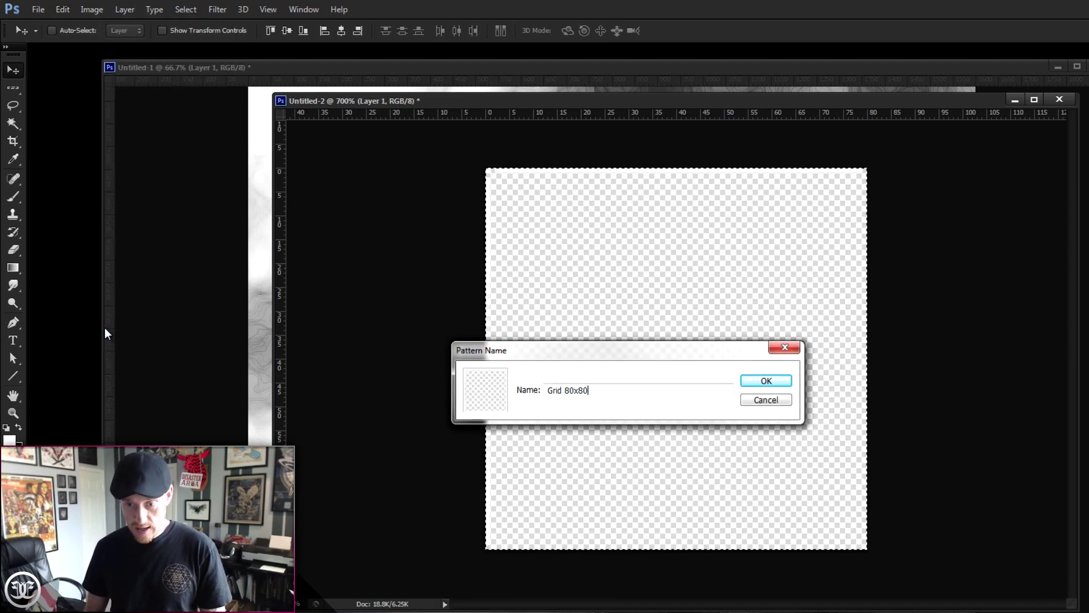
key(Return)
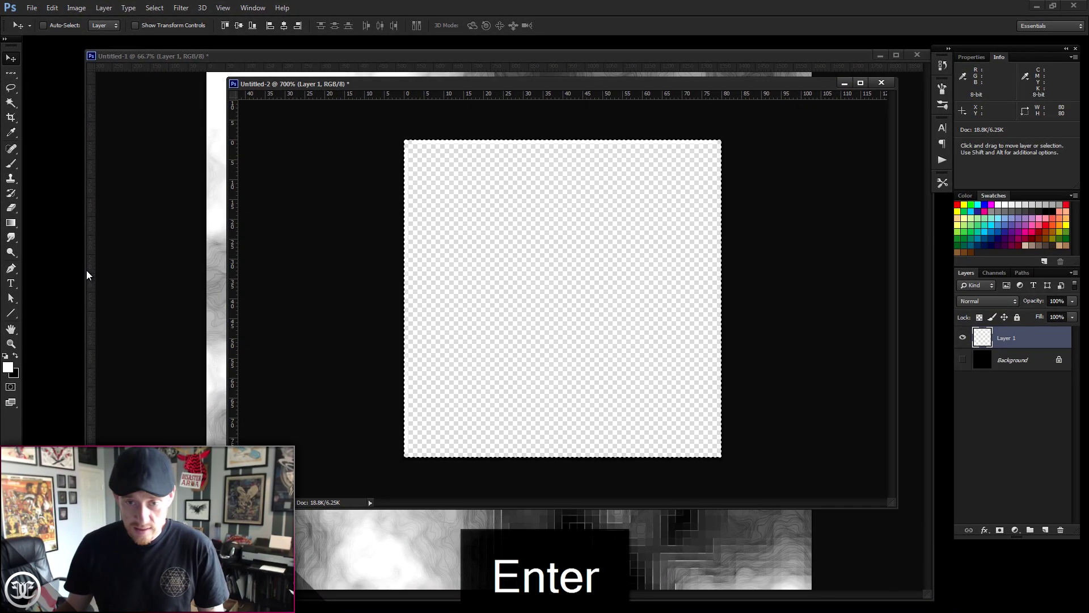
Step: Minimize the tile document and fill Layer 1 in Group 1 of Untitled-1 with the Grid 80x80 pattern
click(845, 83)
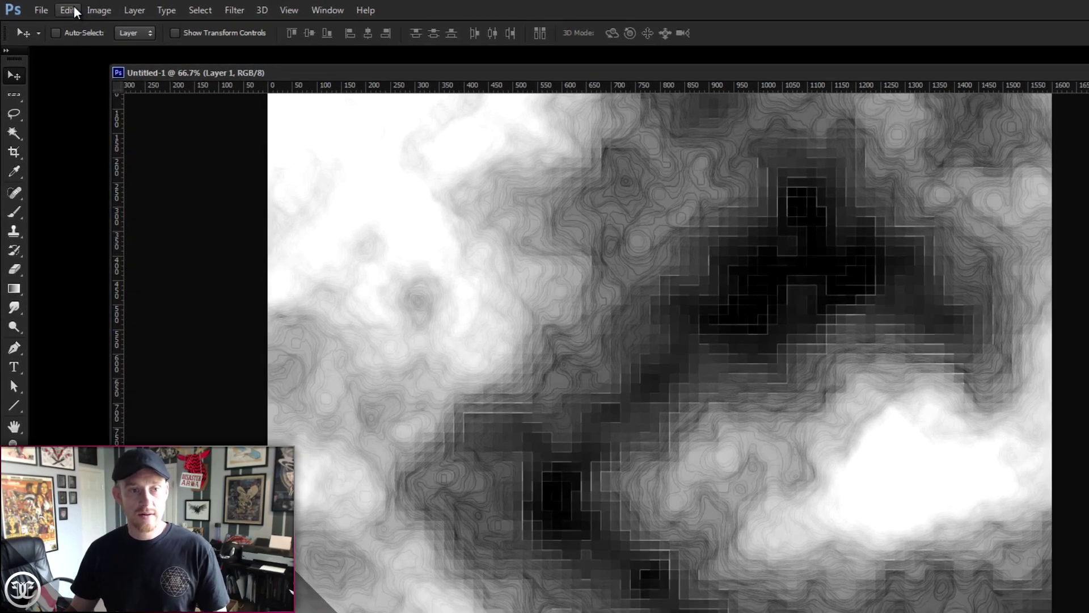
click(72, 10)
click(101, 221)
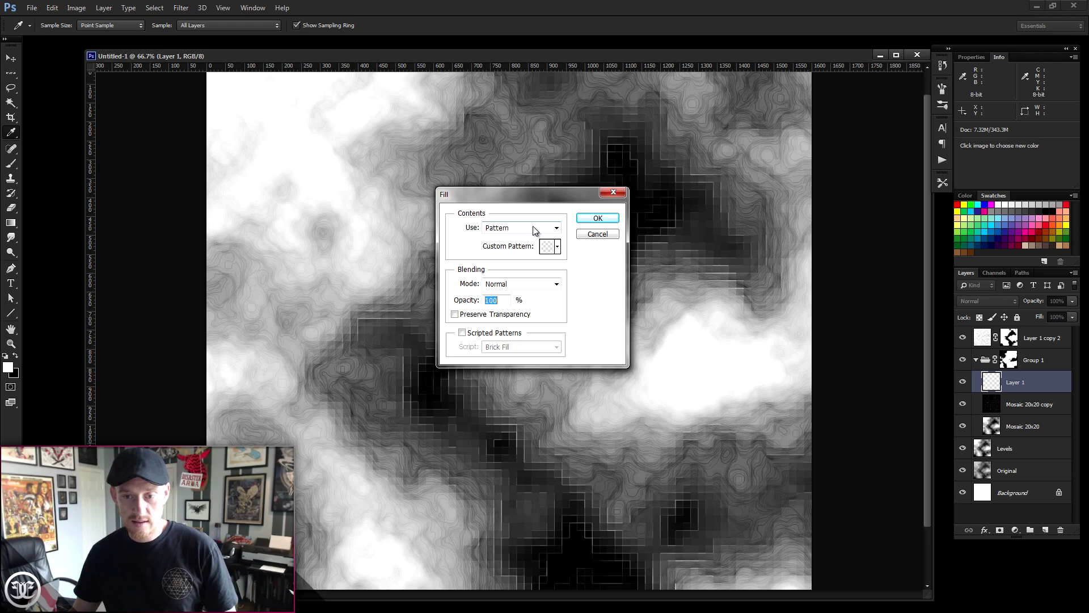
click(559, 247)
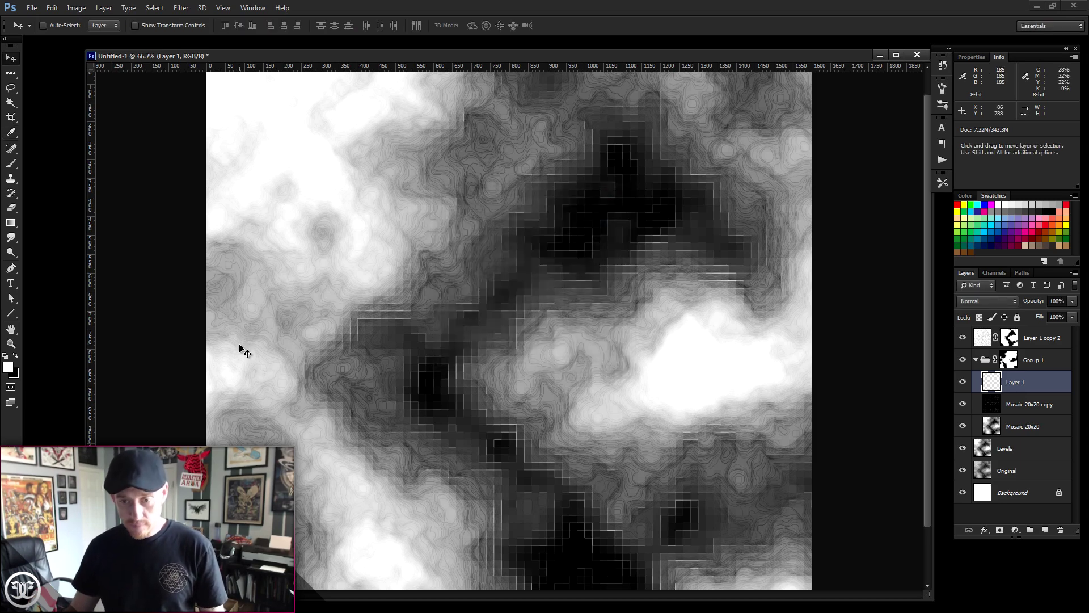
click(10, 344)
click(592, 263)
drag(591, 265, 663, 364)
drag(630, 279, 625, 312)
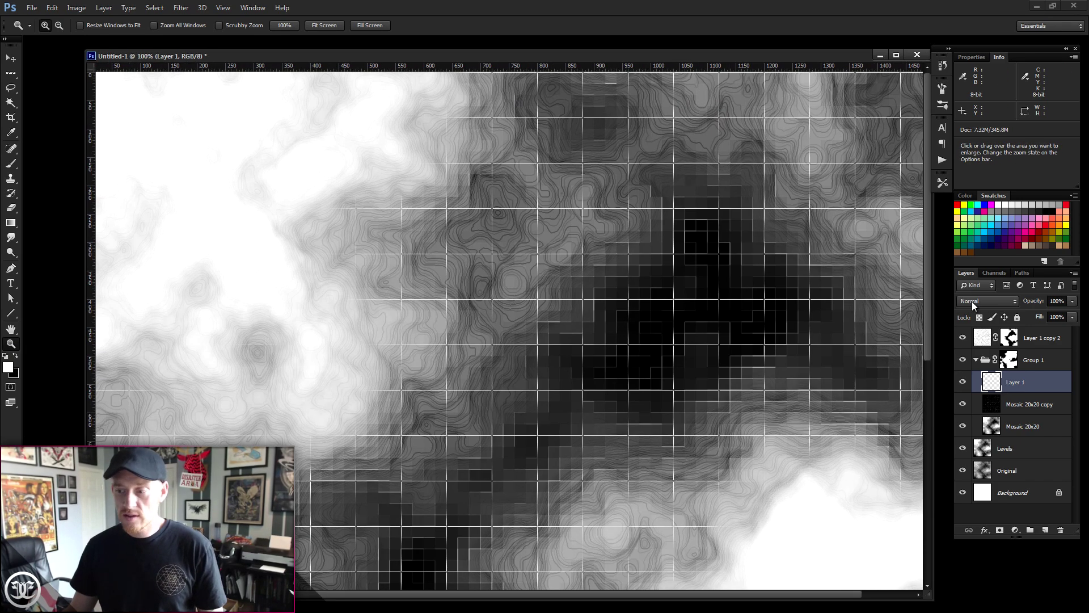
Step: Lower the opacity of the grid pattern in Layer 1 to 30%
click(1072, 300)
drag(1030, 312, 1030, 312)
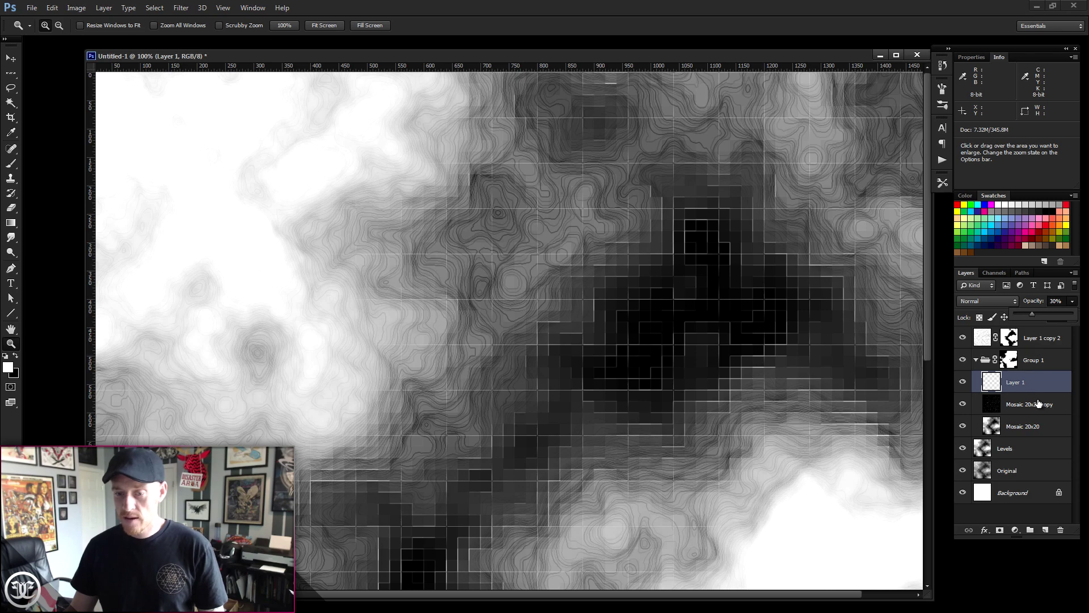
alt+click(479, 291)
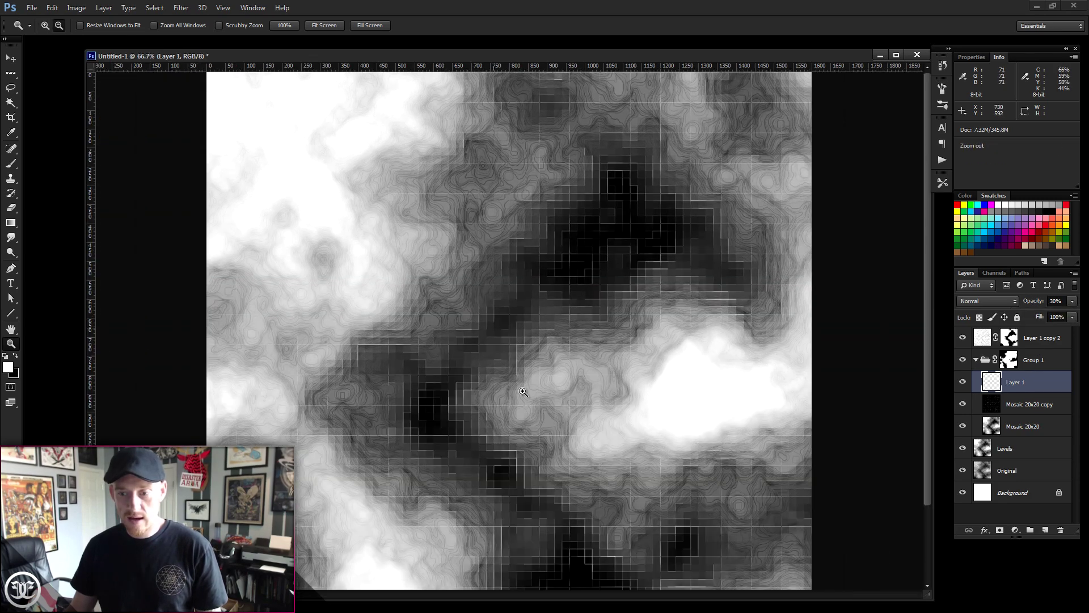
scroll(523, 392, down, 4)
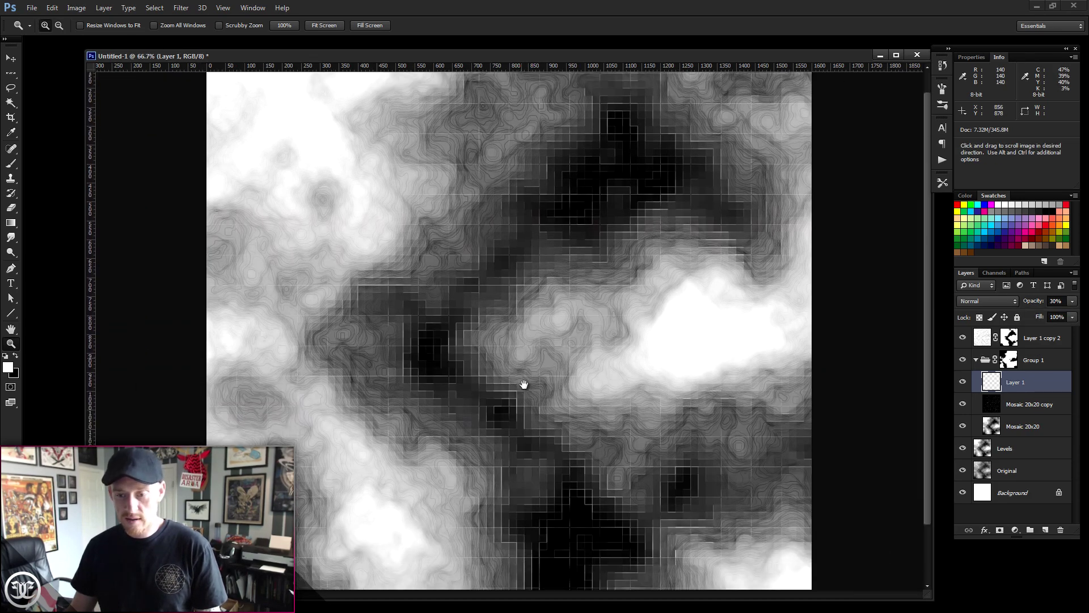
scroll(523, 385, up, 2)
click(11, 58)
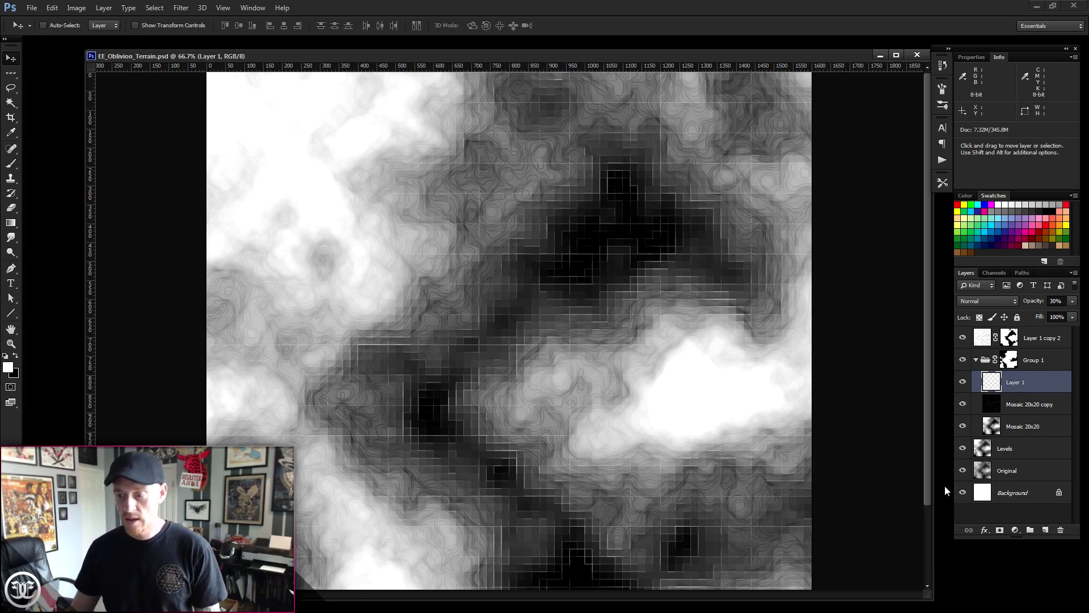
Step: Duplicate the Levels layer, place the copy at the top of the layer stack, and rename it "Stone"
click(1029, 451)
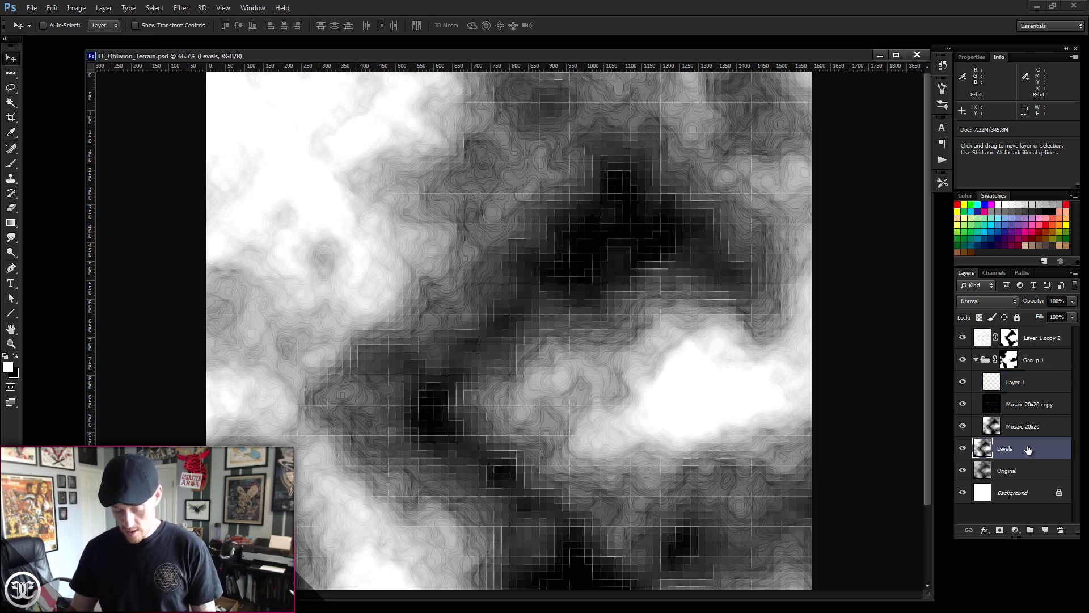
key(ctrl+j)
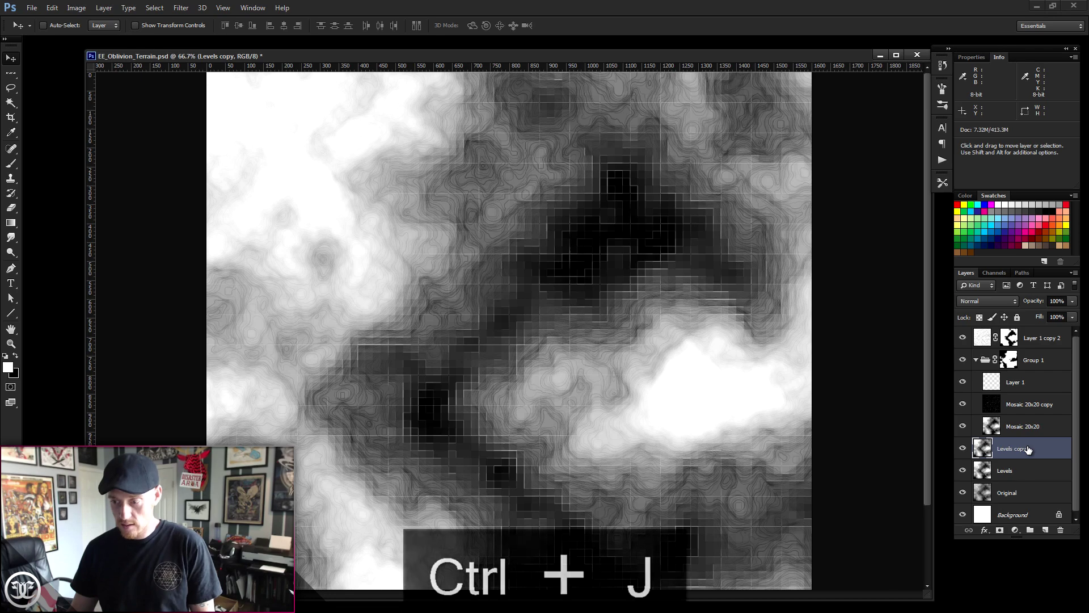
drag(1029, 449, 1028, 330)
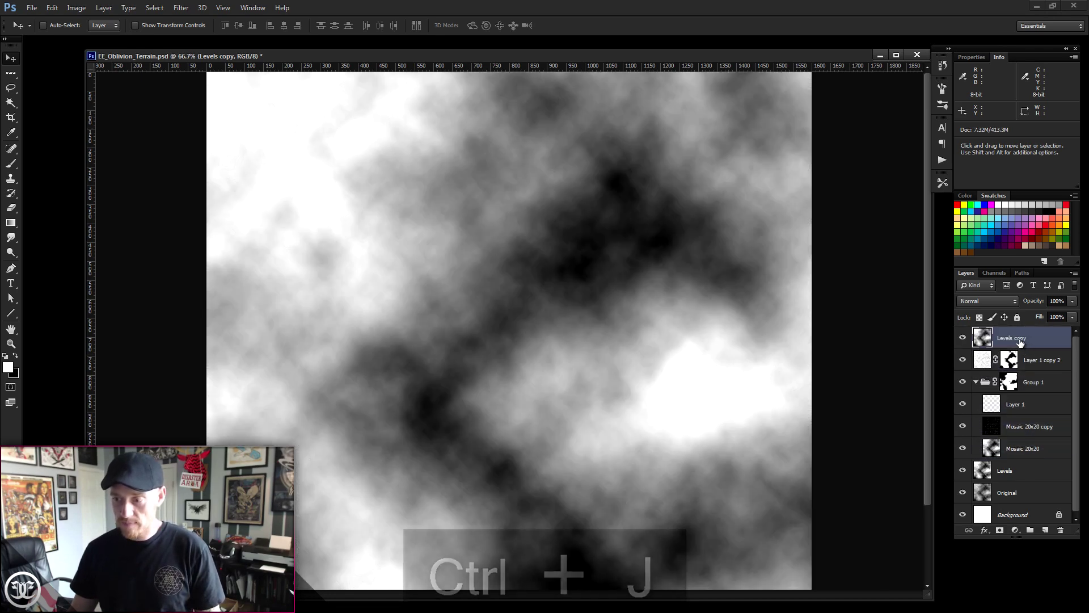
double_click(1020, 339)
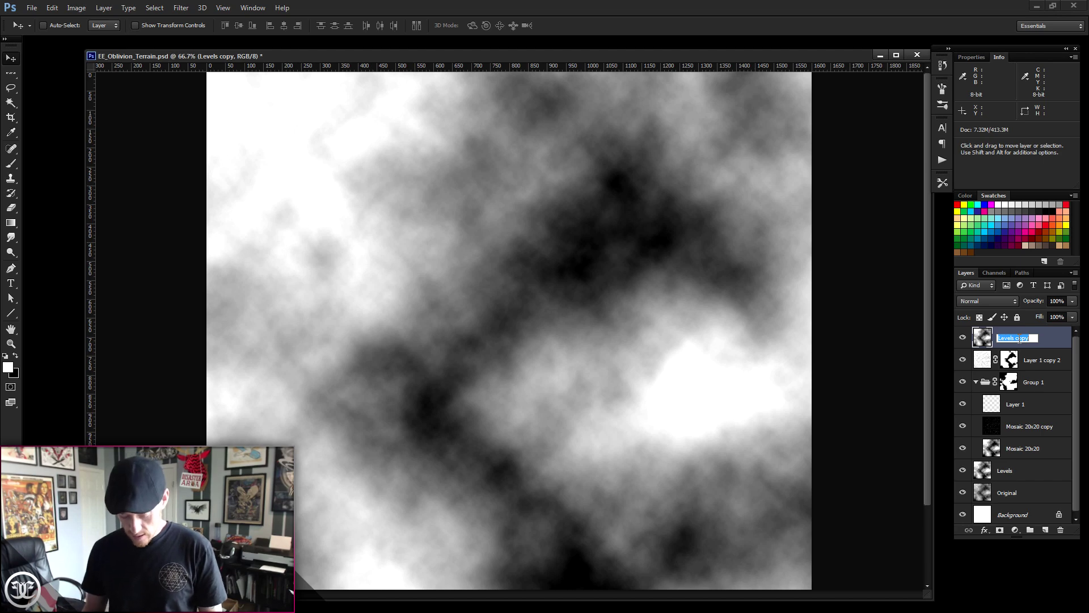
text(s)
key(Return)
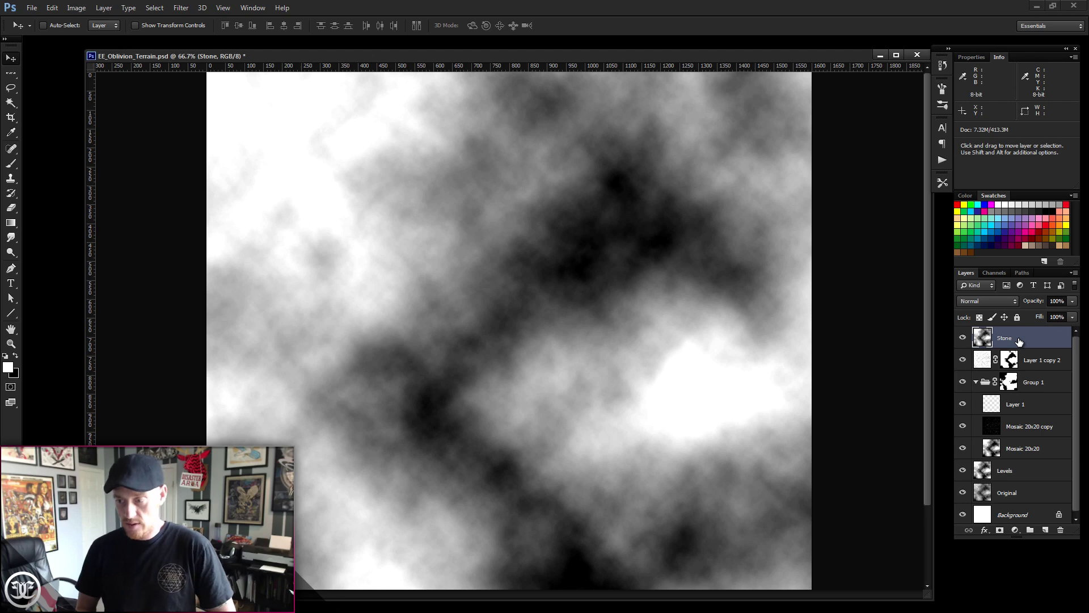
Step: Add a new alpha channel to the document and reset the foreground and background colors to their defaults
click(993, 273)
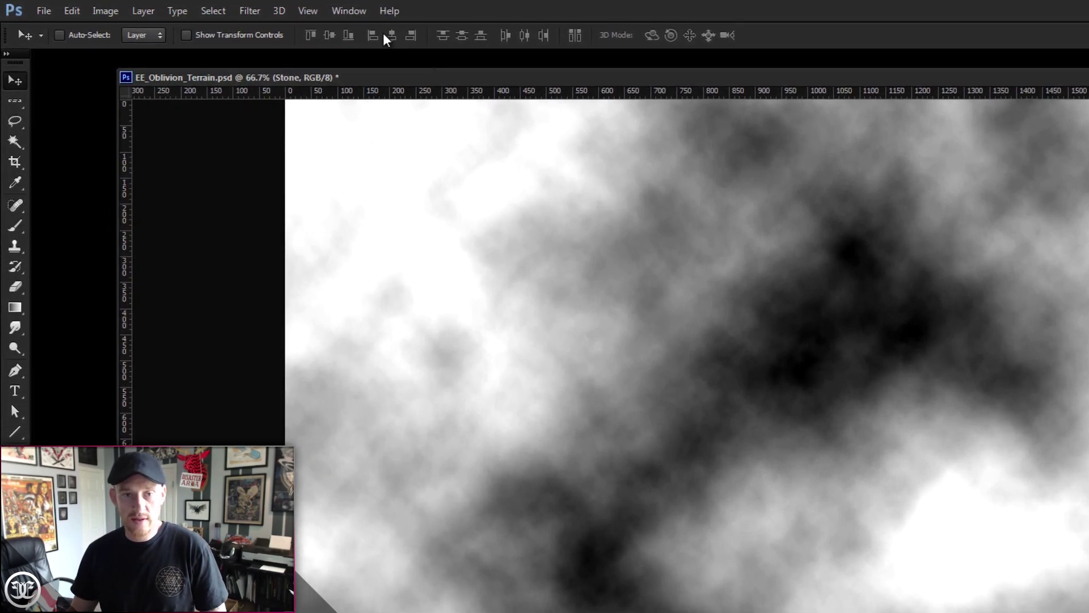
click(349, 11)
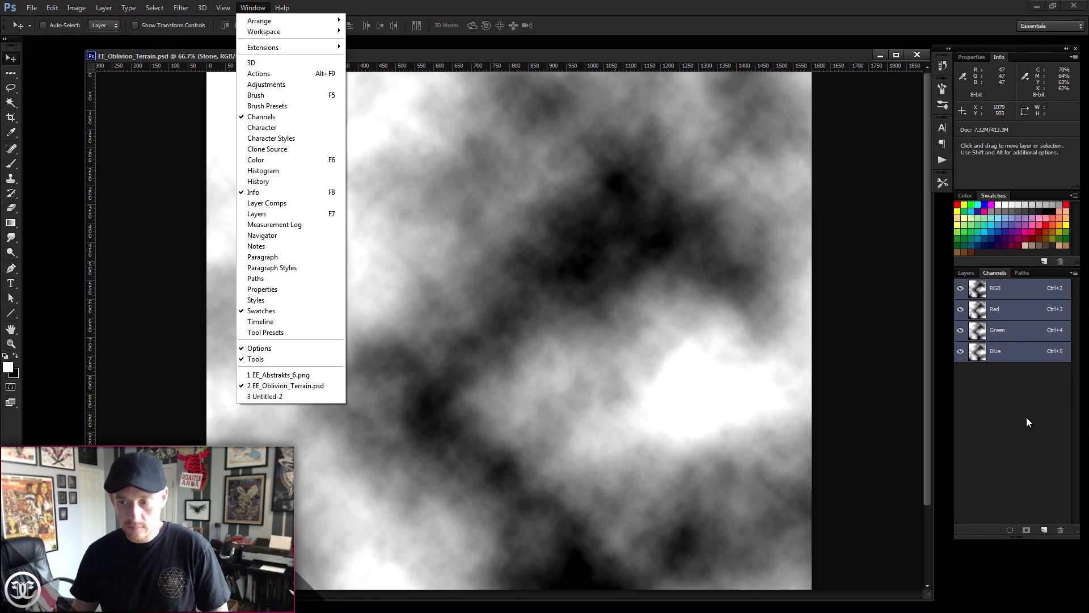
click(1088, 542)
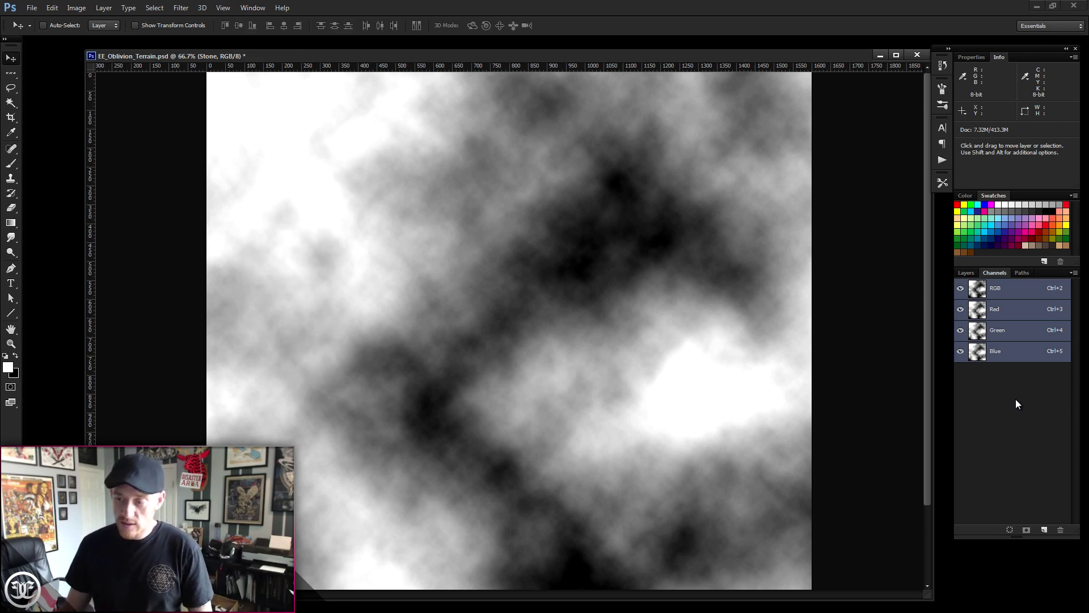
click(1045, 531)
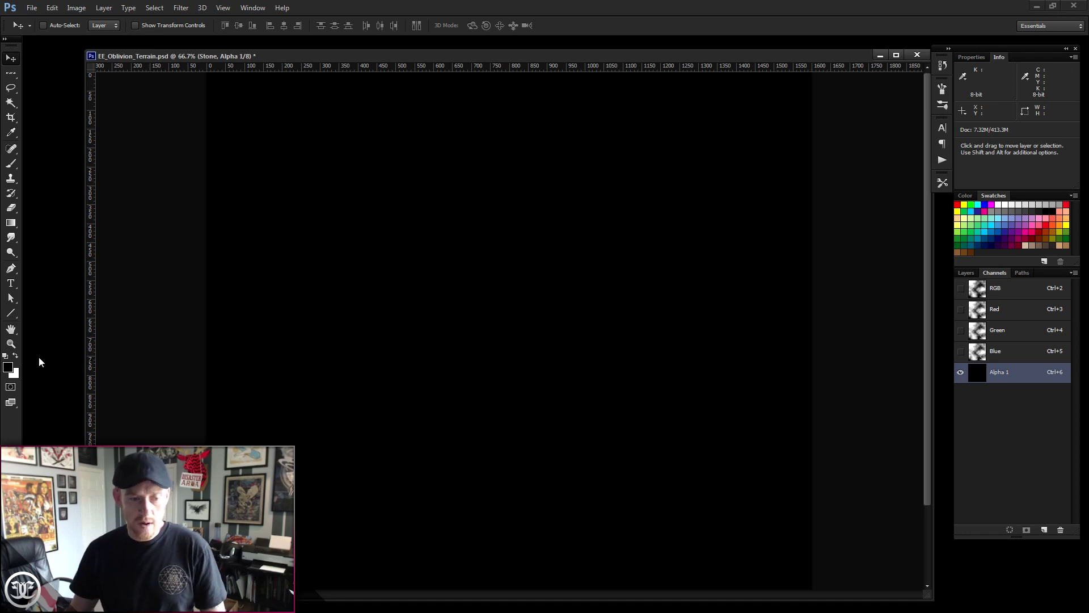
click(6, 357)
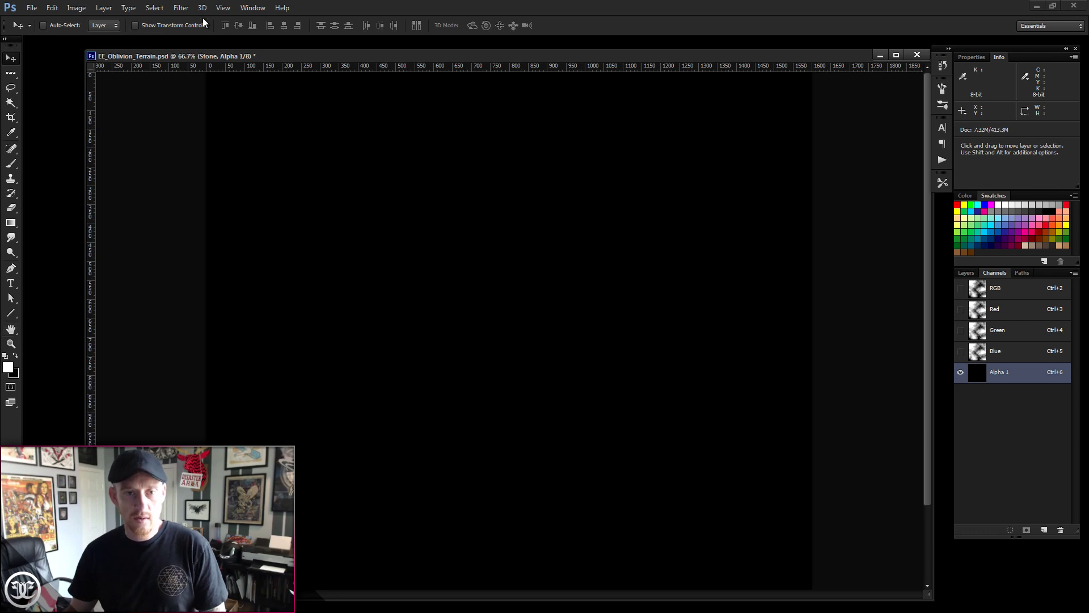
Step: Render Difference Clouds on the Alpha 1 channel and reapply the filter a couple more times
click(188, 9)
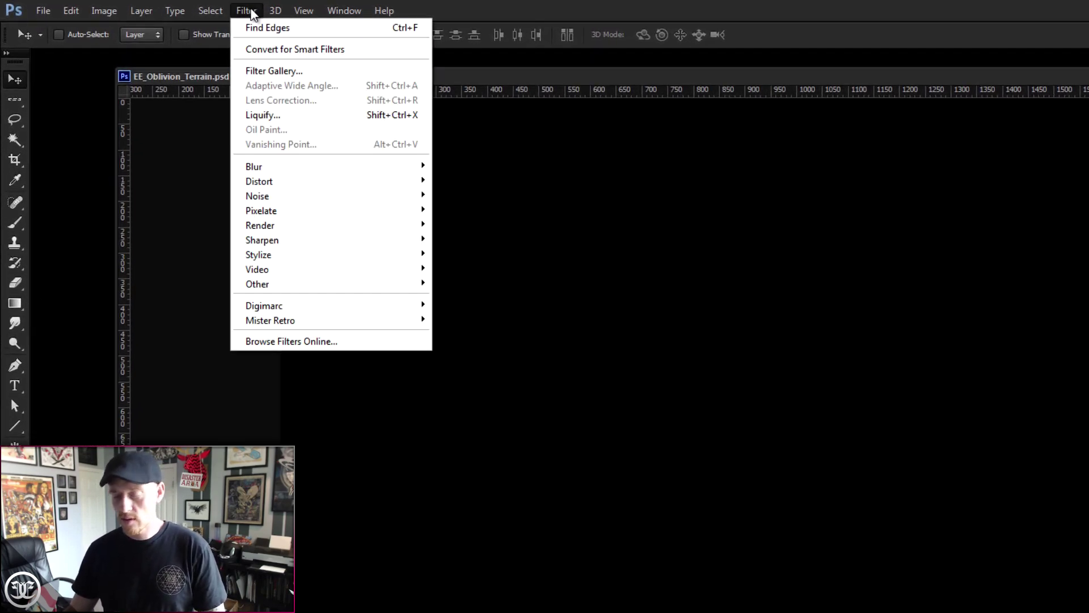
mouse_move(274, 227)
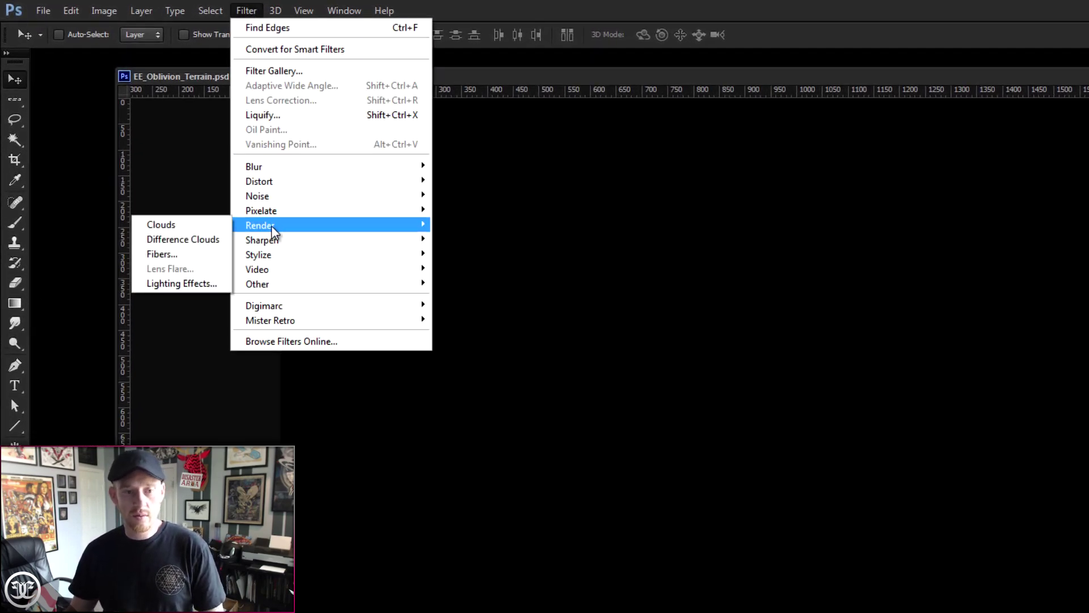
click(213, 239)
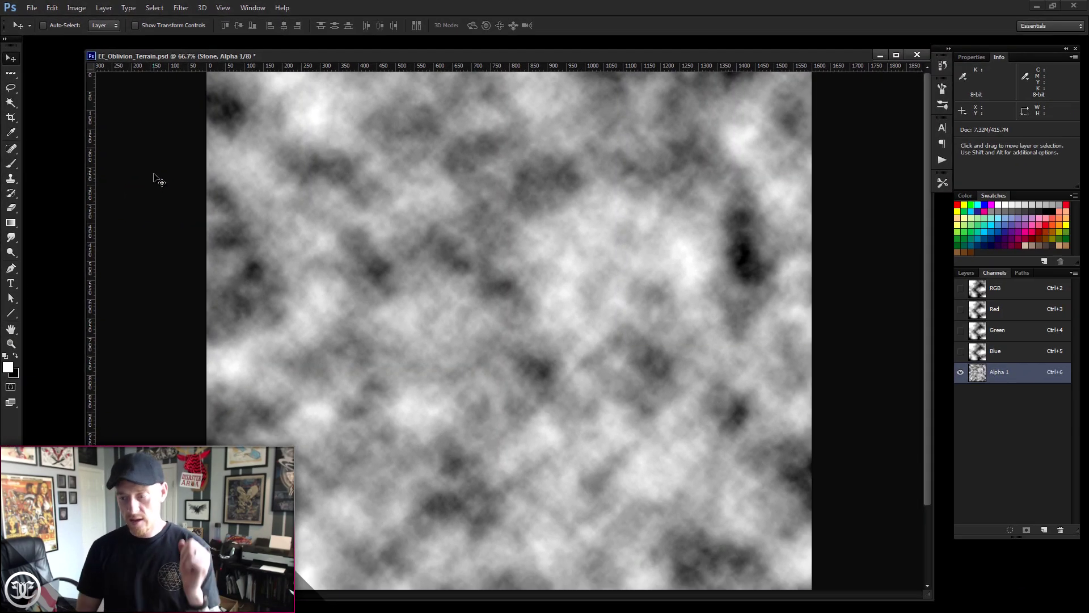
key(ctrl+f)
key(ctrl+f)
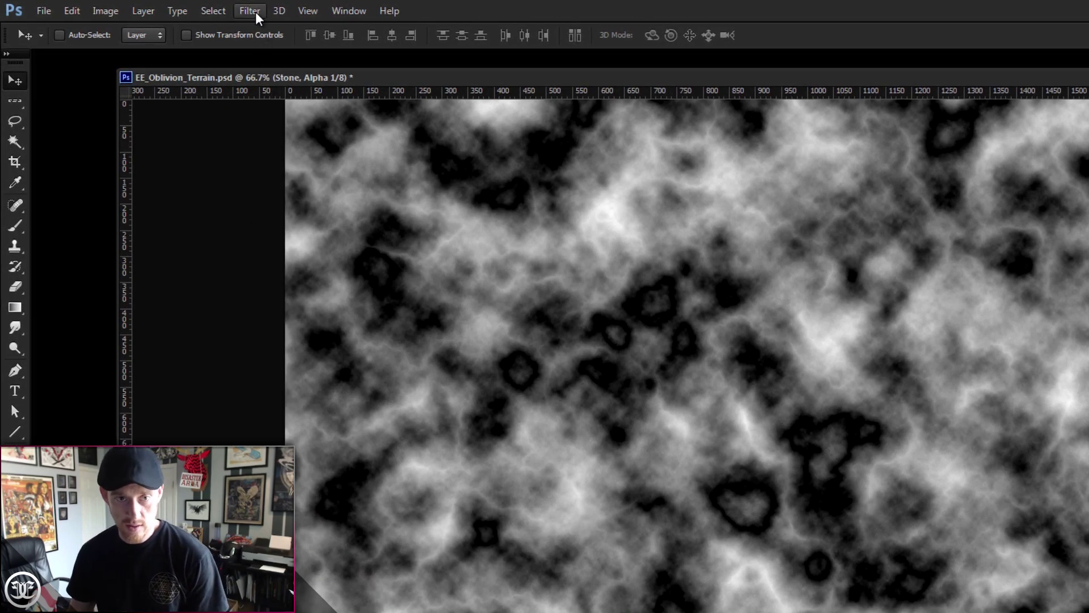
Step: Add 2% Gaussian noise to the Alpha 1 channel
click(250, 11)
mouse_move(261, 198)
click(170, 198)
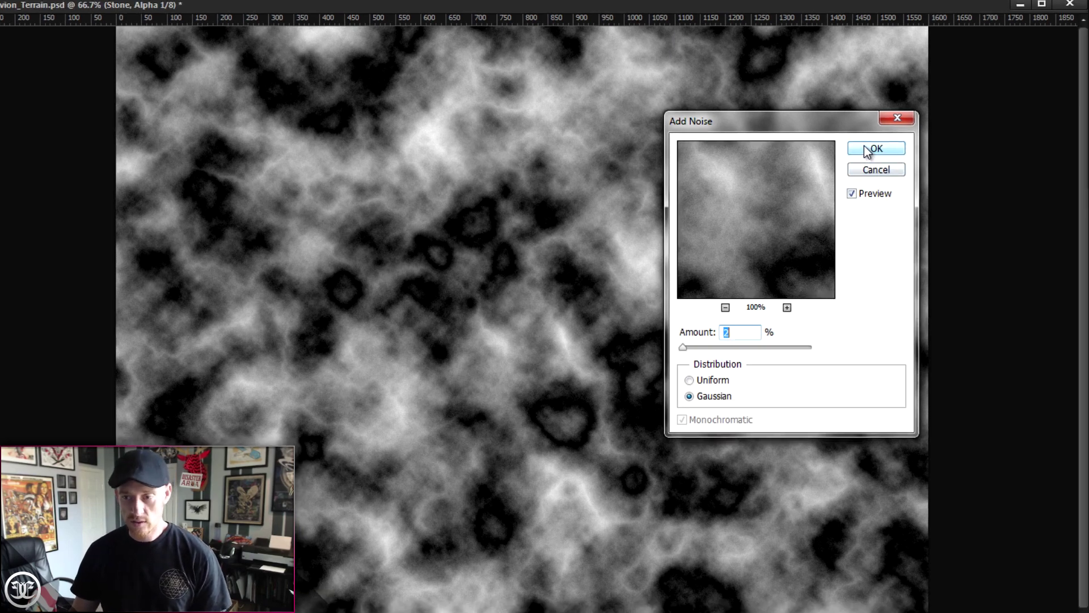
click(888, 146)
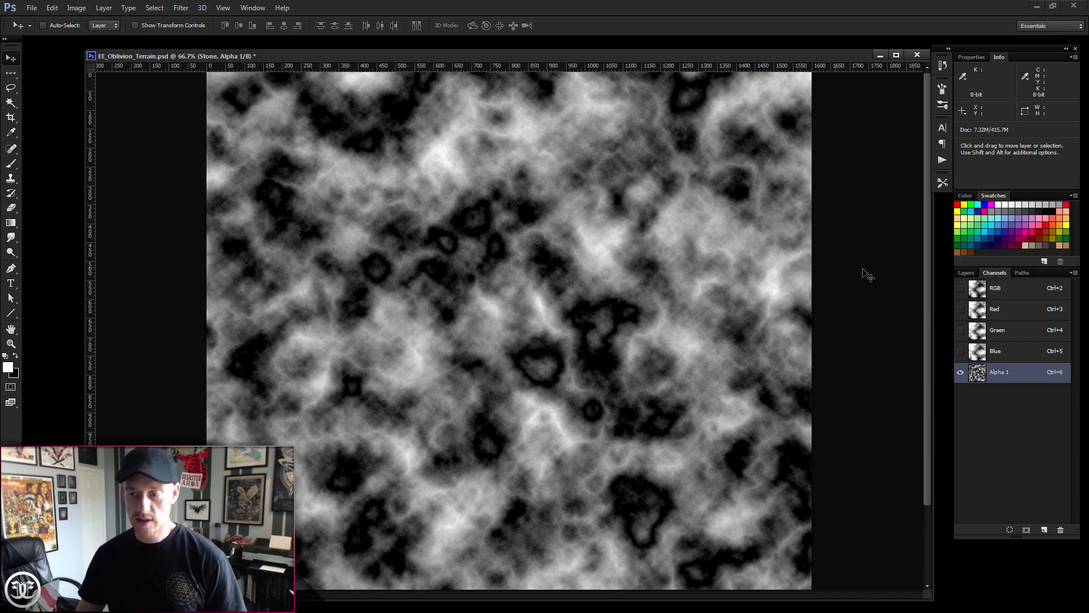
Step: Start the Lighting Effects filter on the Stone layer and move the point light up toward the middle of the canvas
click(965, 273)
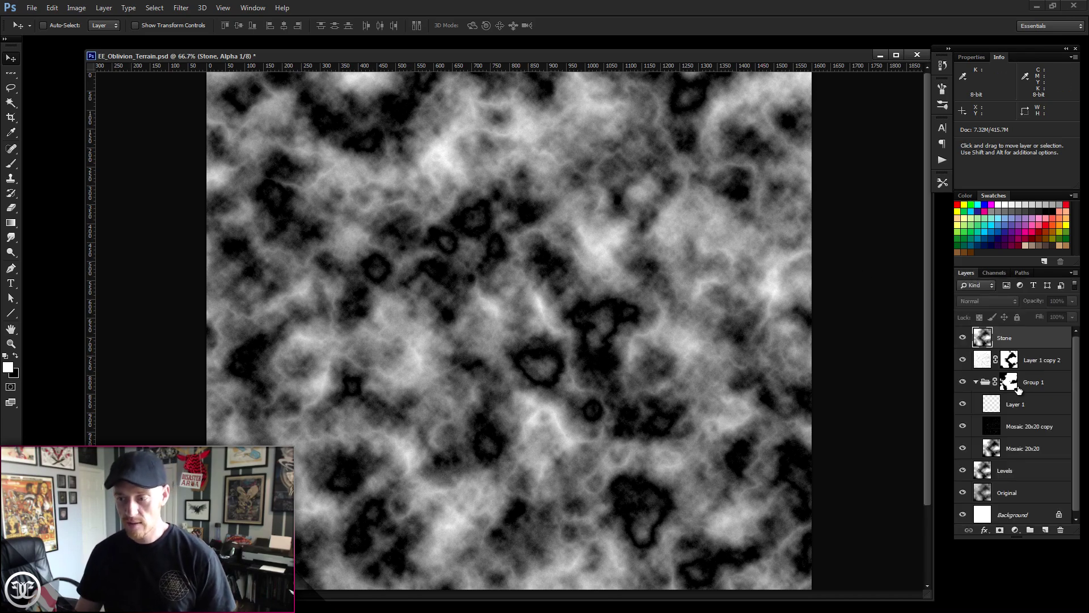
click(1030, 338)
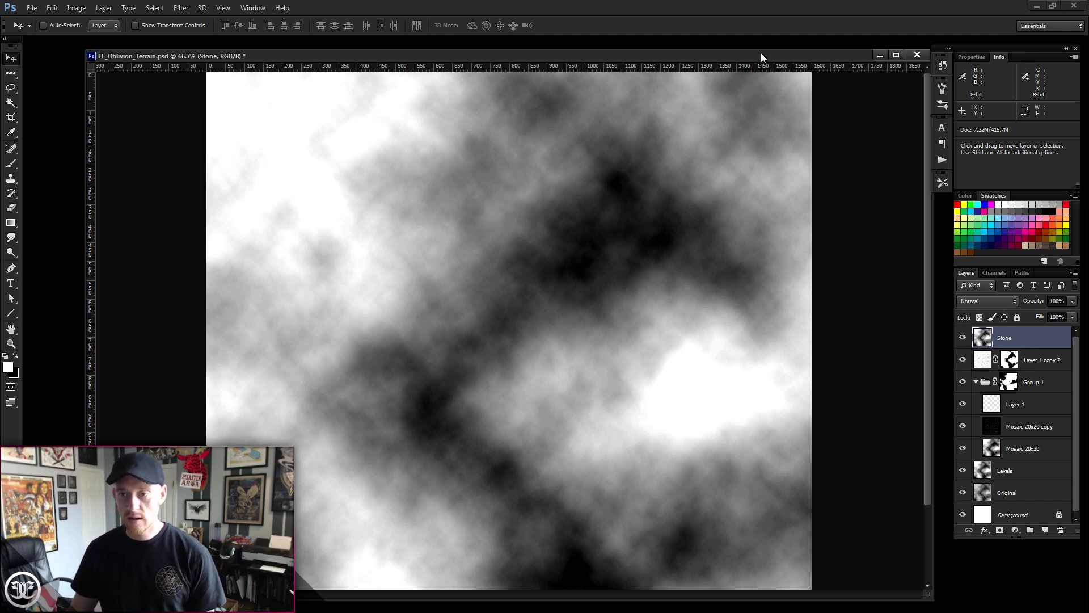
drag(760, 49, 760, 43)
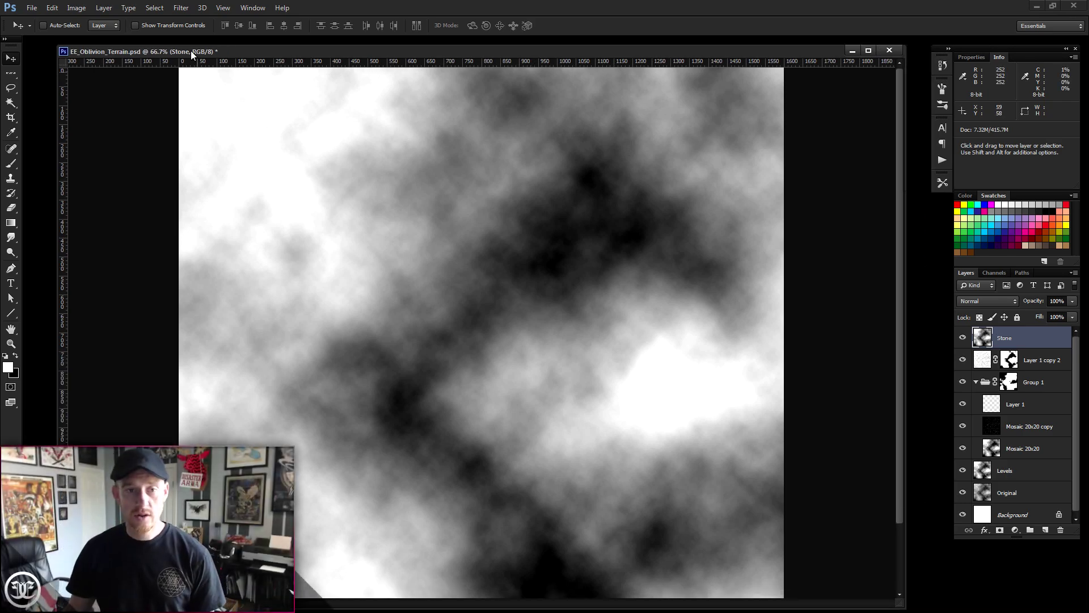
click(181, 8)
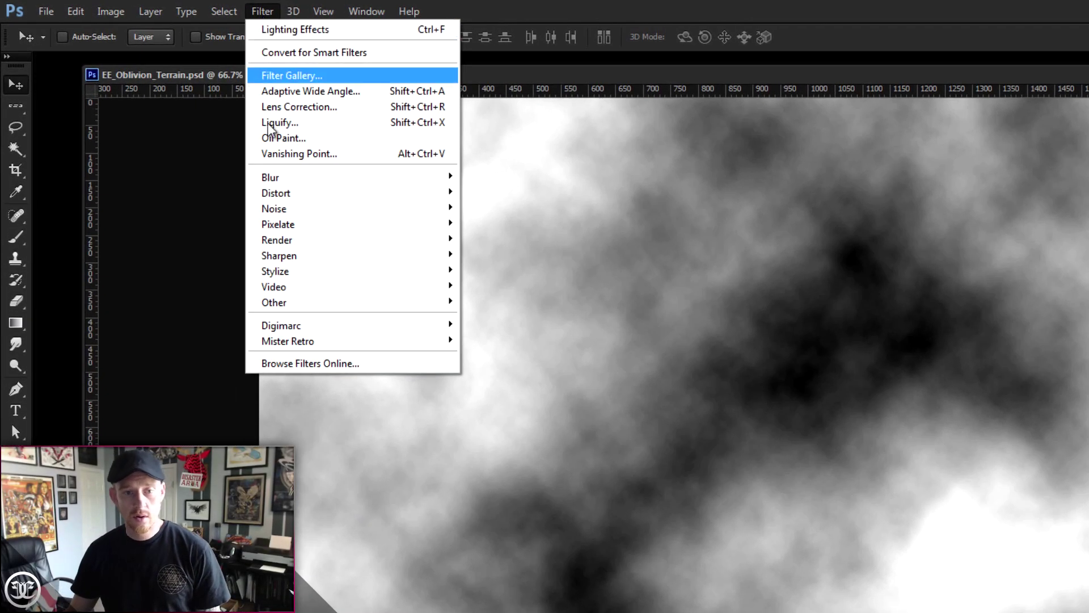
mouse_move(259, 234)
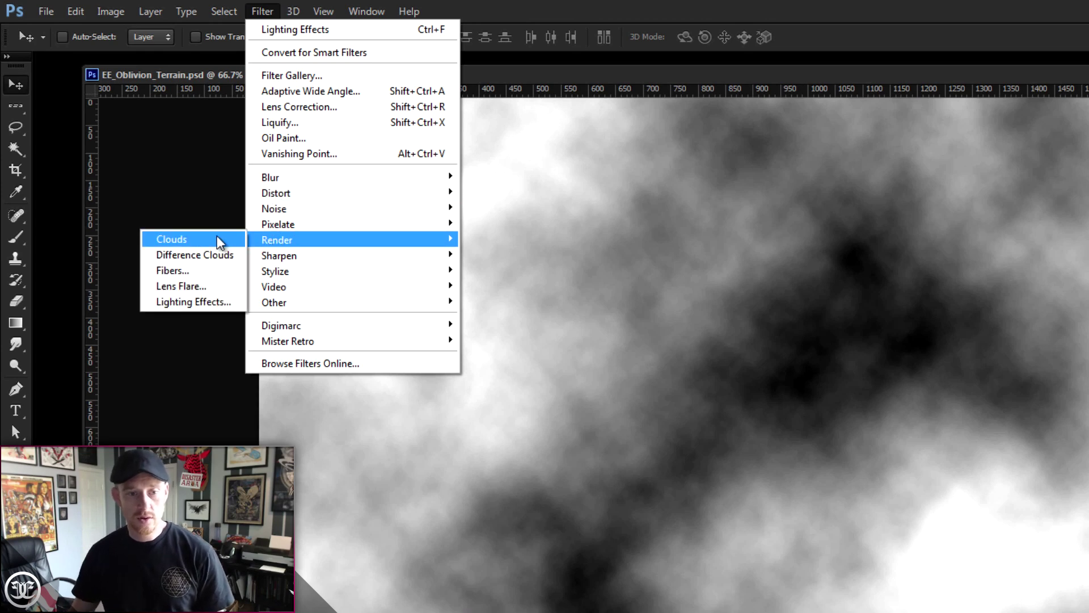
click(206, 304)
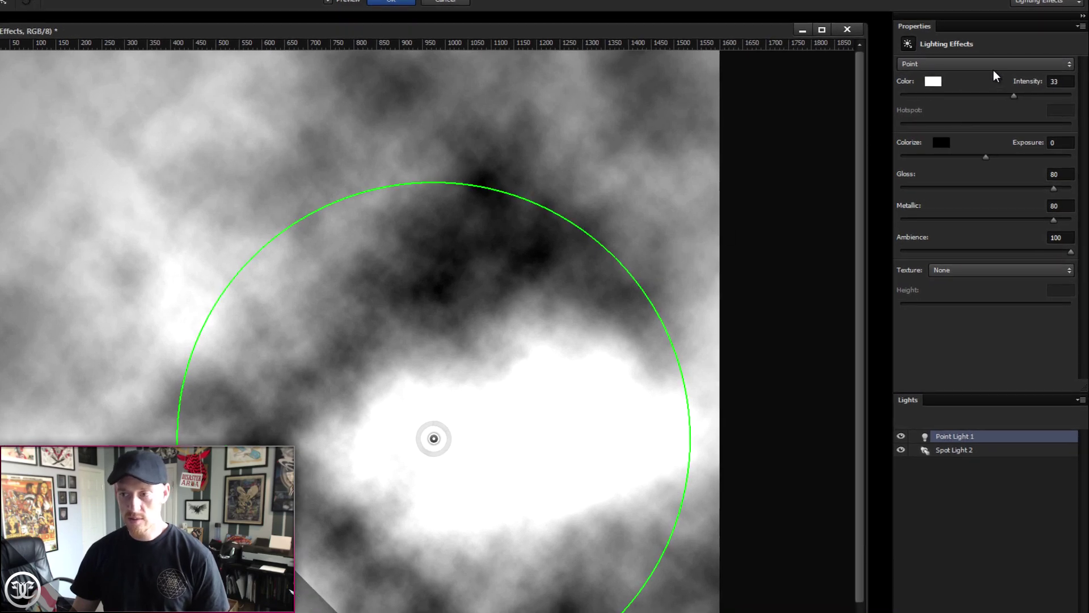
click(995, 64)
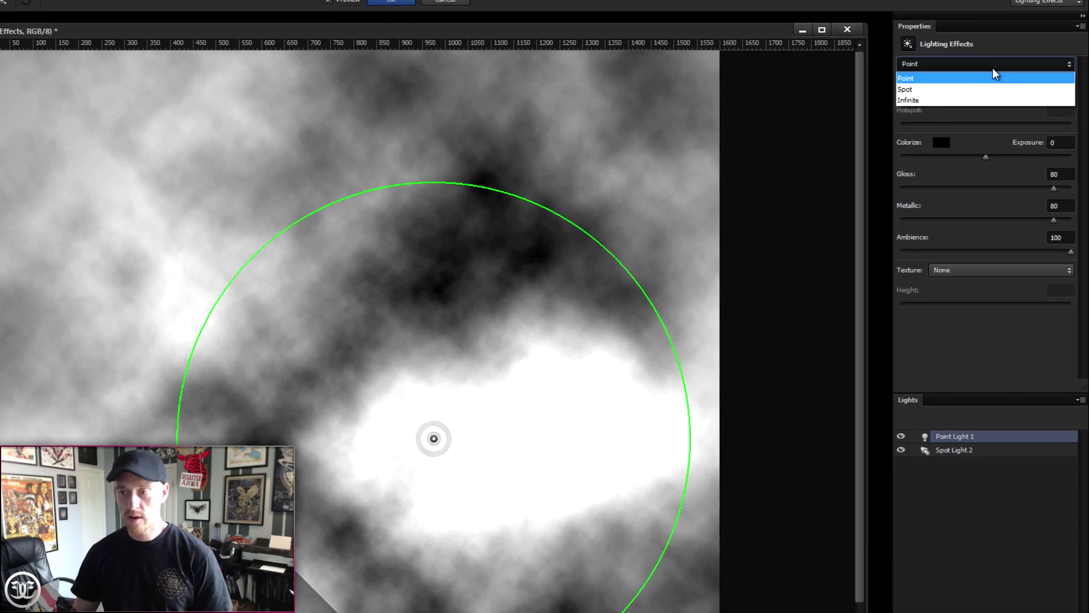
click(585, 218)
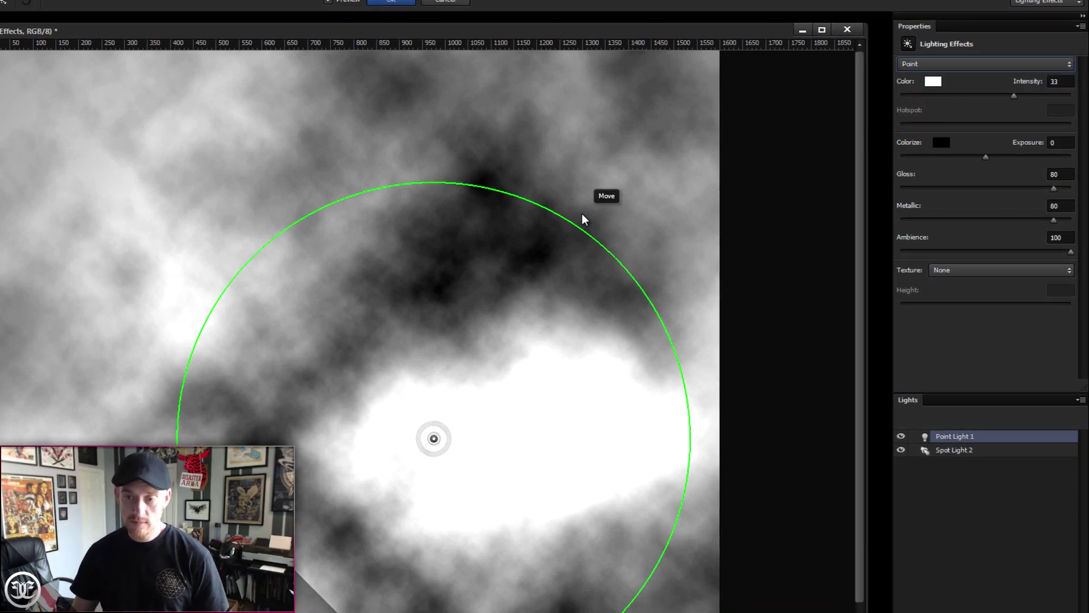
click(521, 420)
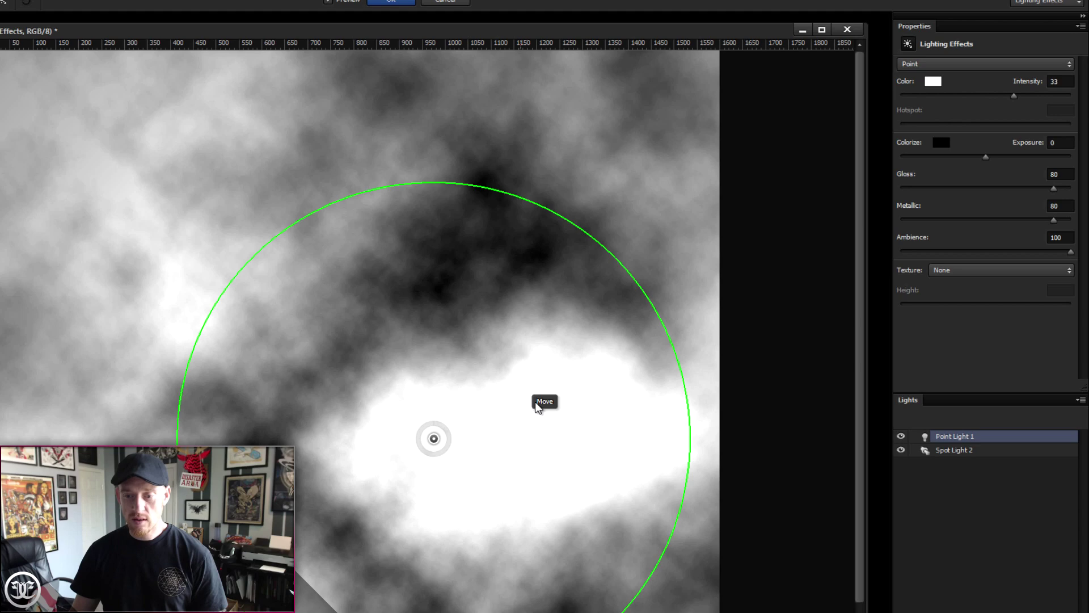
drag(545, 386, 510, 326)
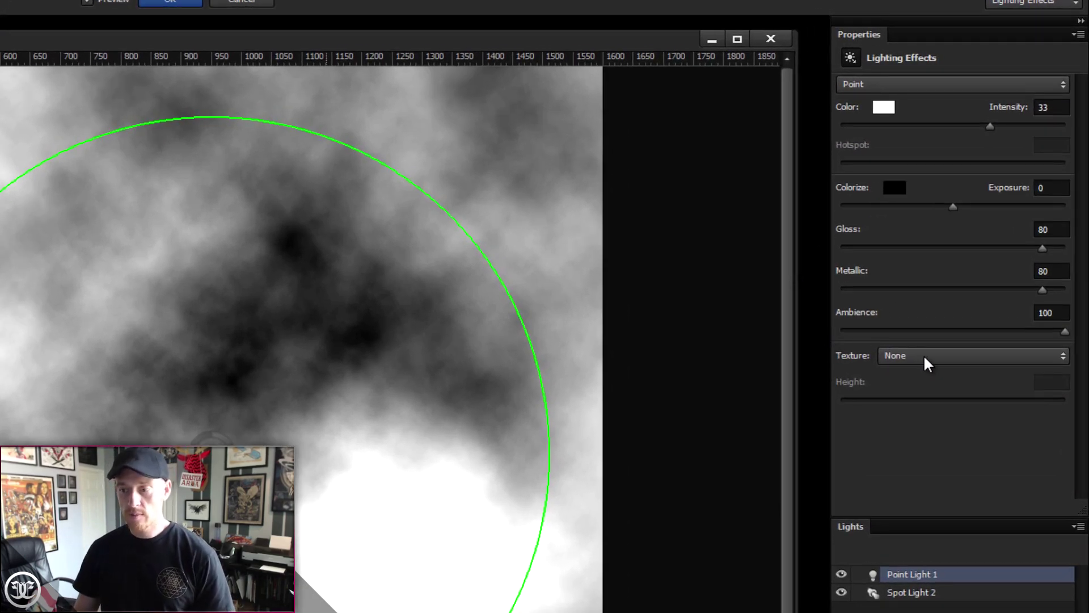
Step: Use Alpha 1 as the lighting texture with a height of 7 and apply the effect to the Stone layer
click(920, 351)
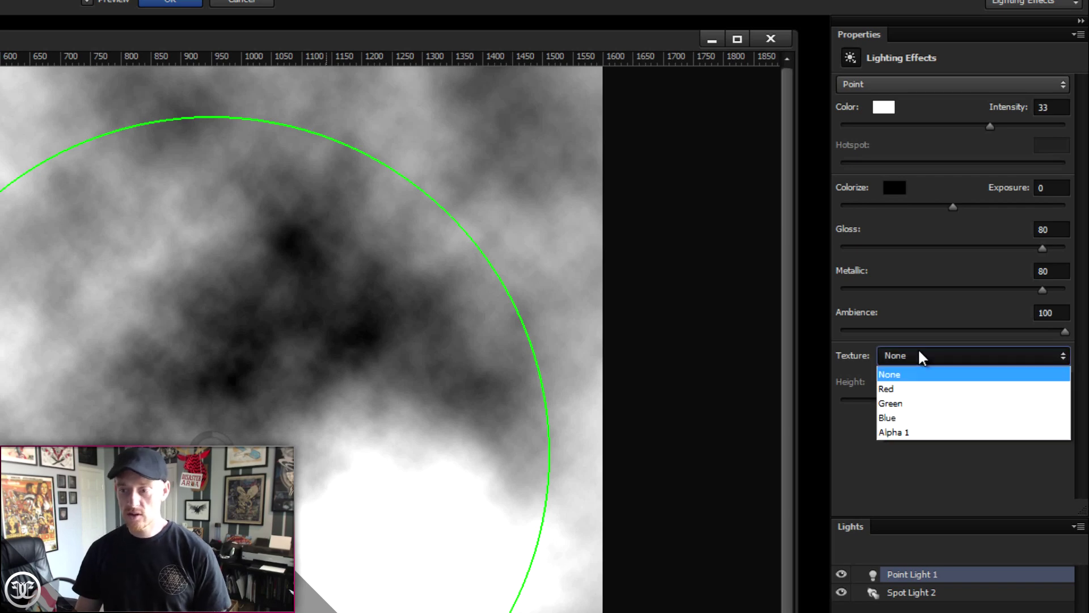
click(918, 430)
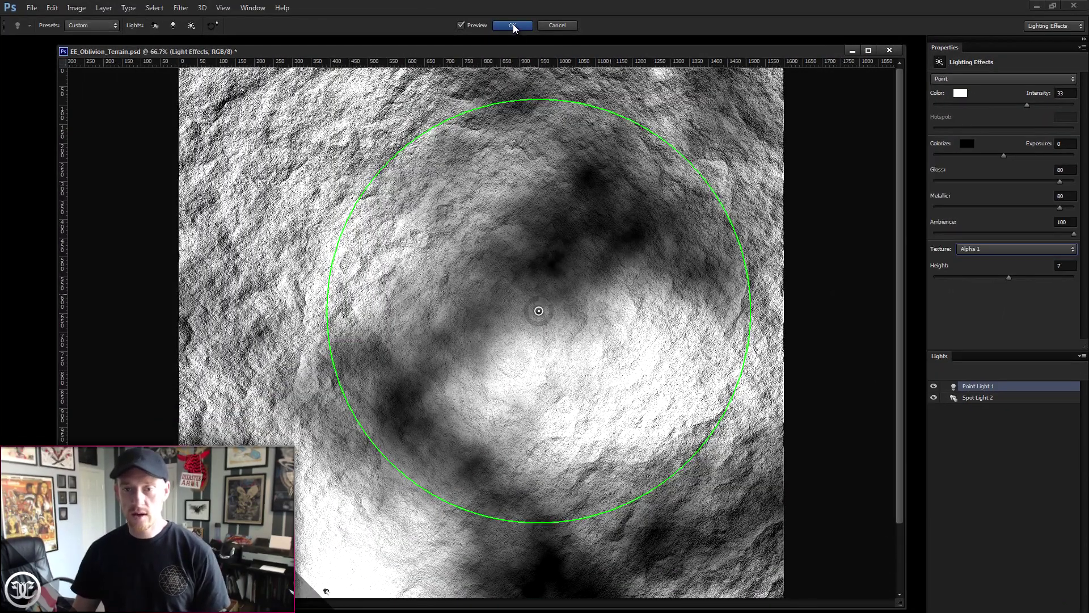
click(513, 25)
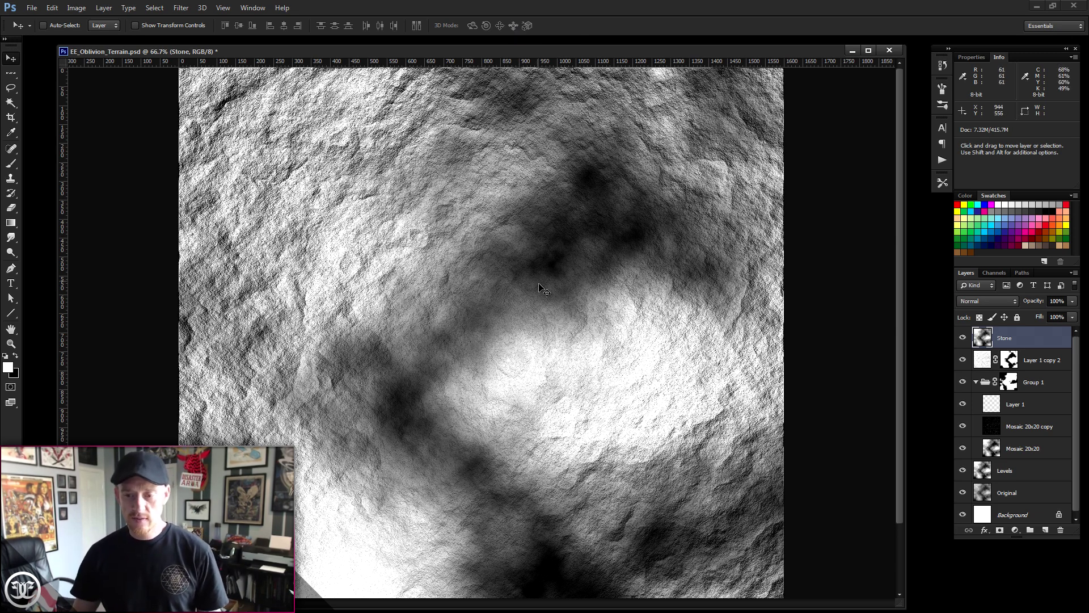
Step: Hide the Stone layer and select the highlights of the underlying image with Color Range
click(963, 338)
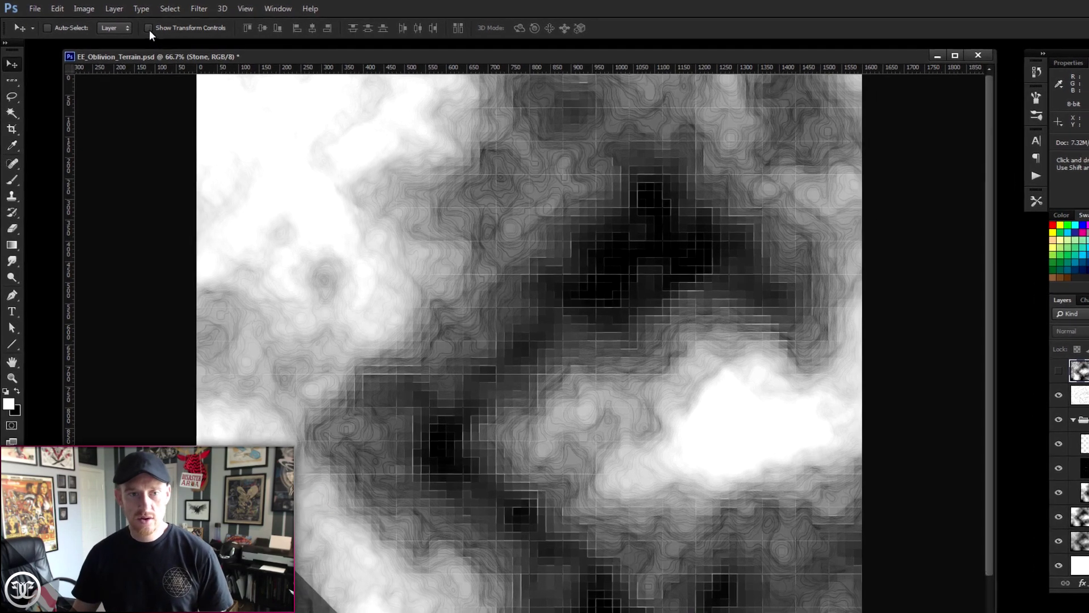
click(170, 8)
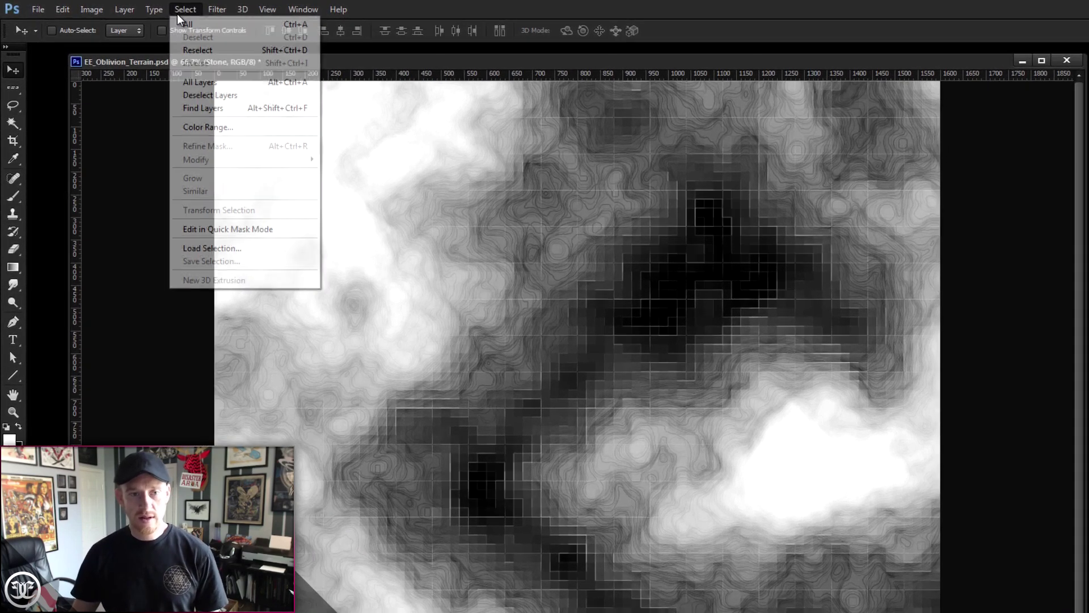
click(196, 117)
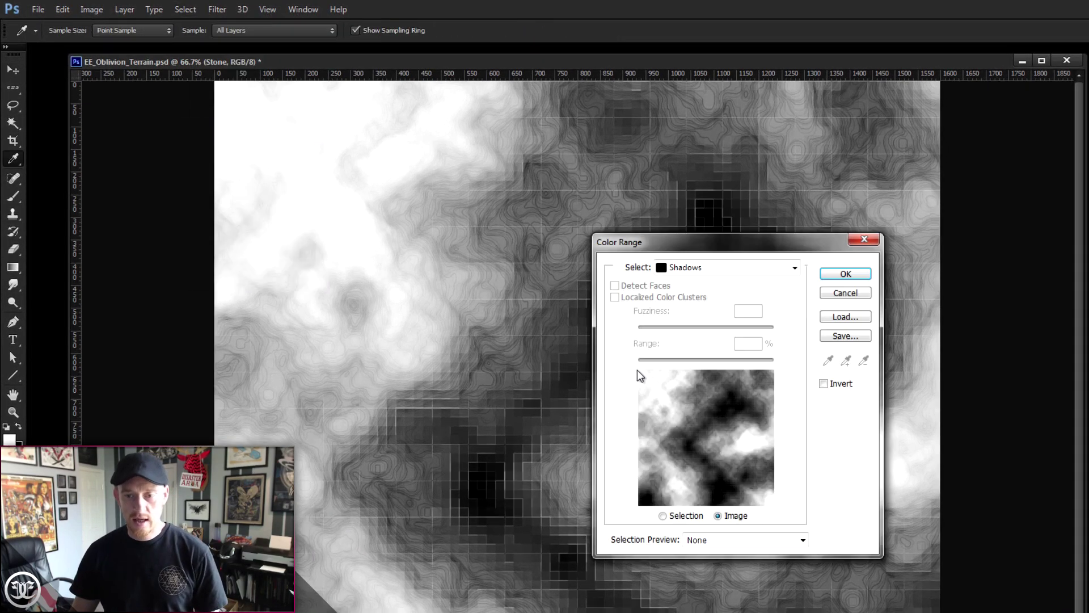
click(714, 270)
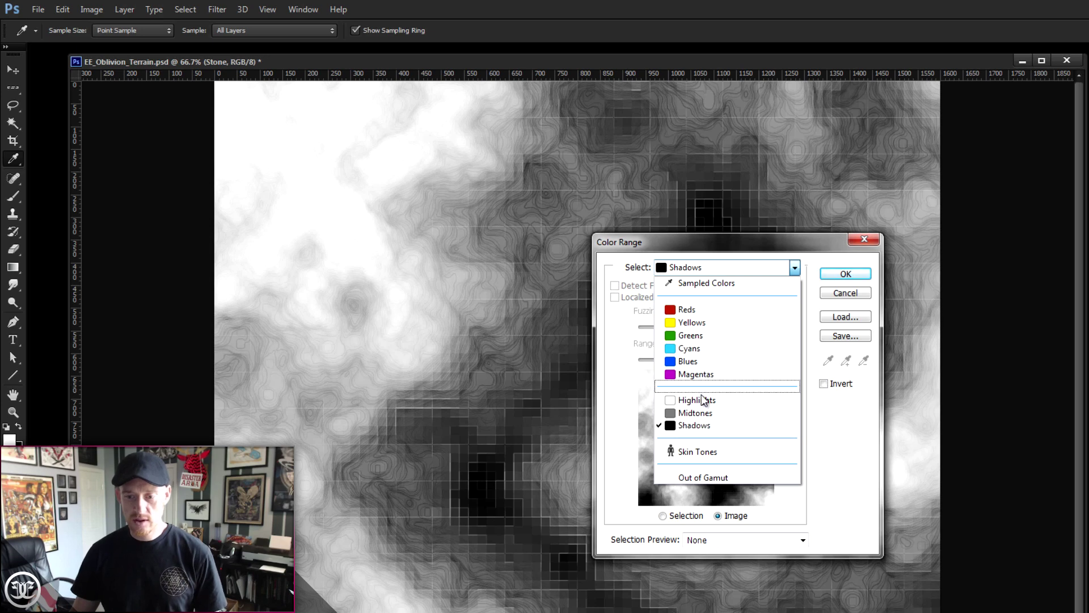
click(701, 400)
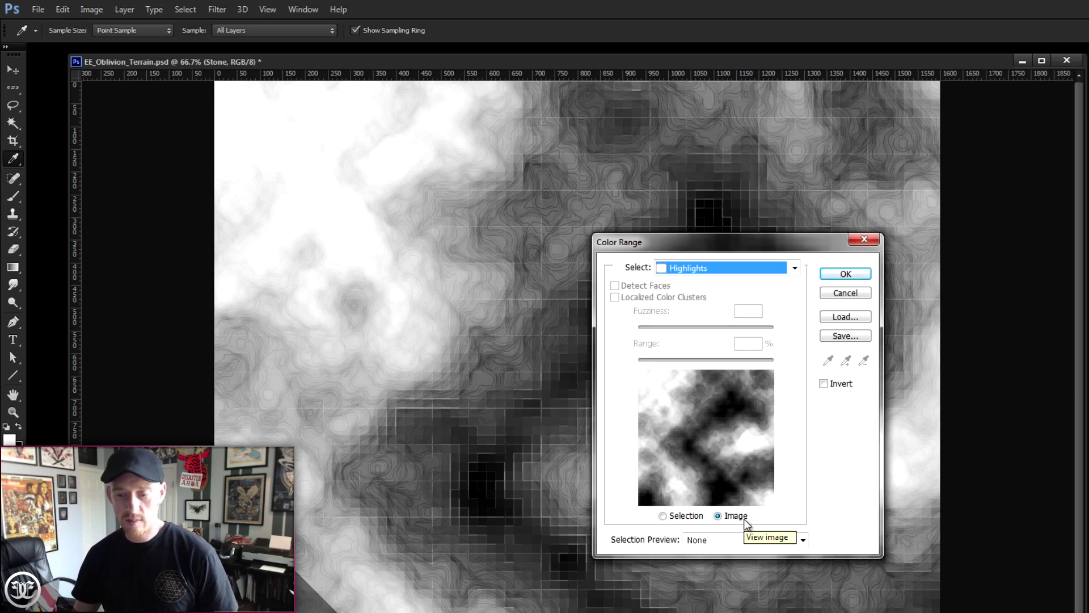
click(845, 273)
key(v)
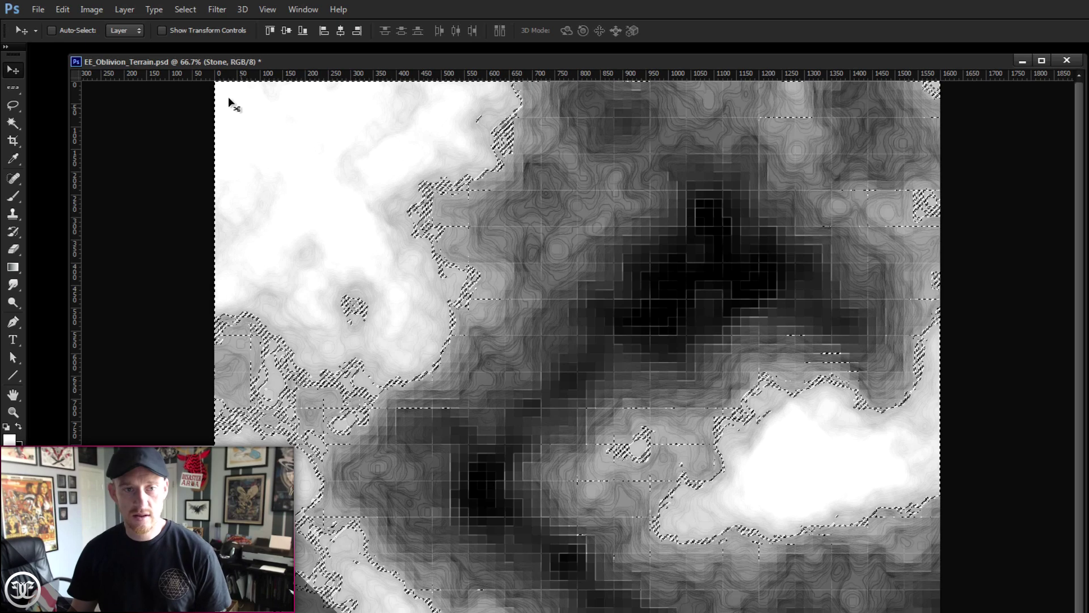
Step: Feather the highlights selection by 15 pixels
click(181, 10)
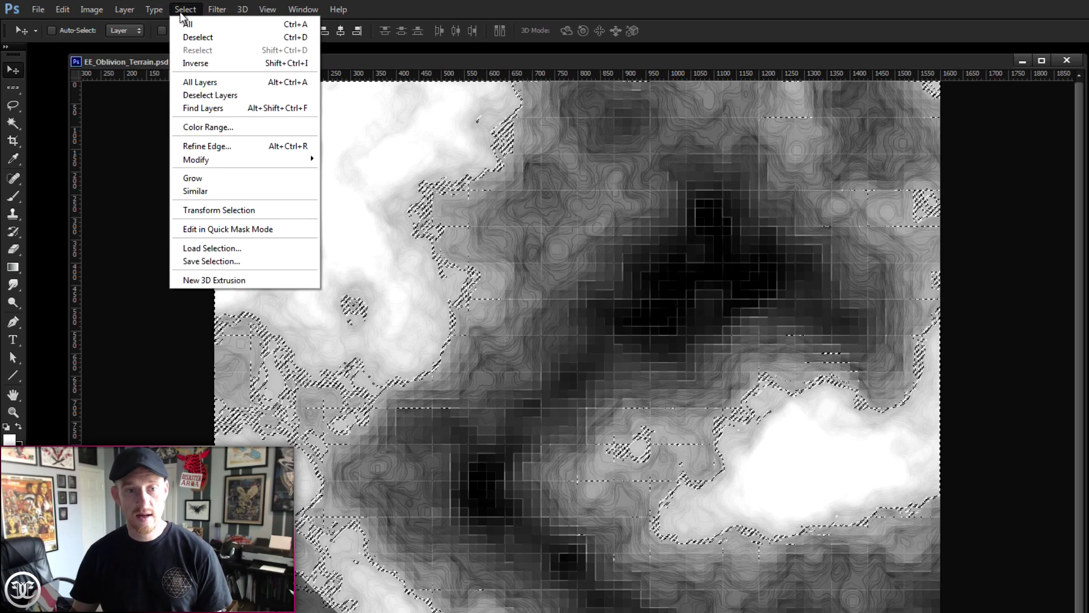
mouse_move(210, 161)
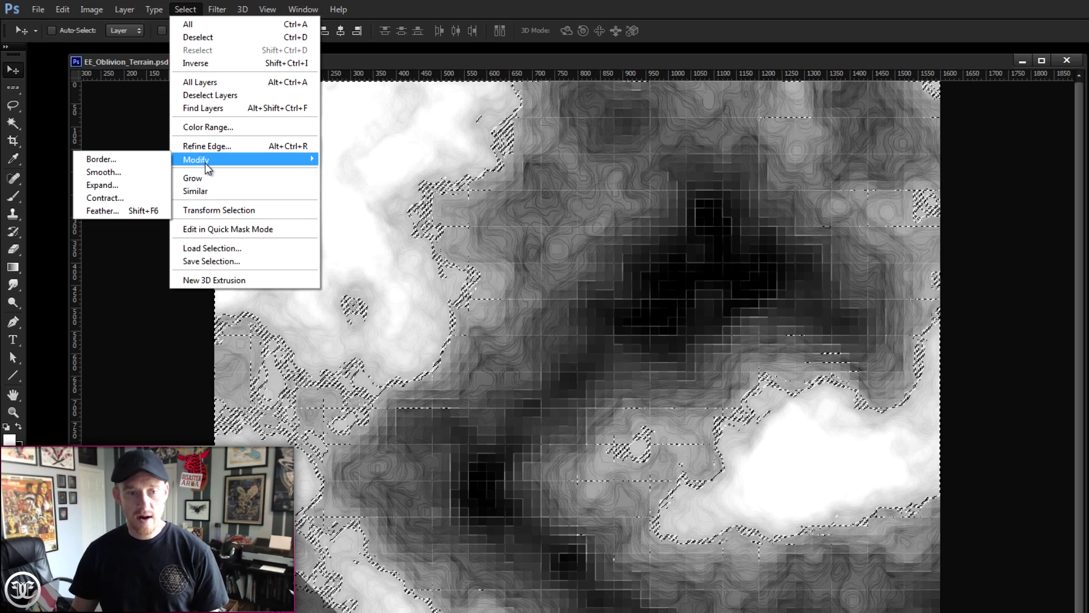
click(108, 211)
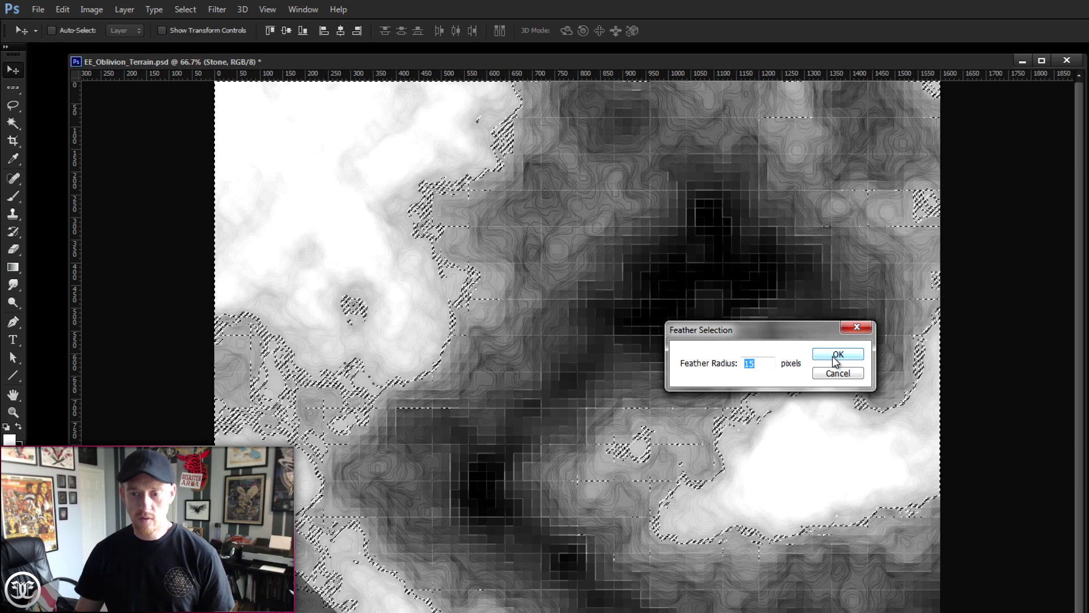
click(838, 356)
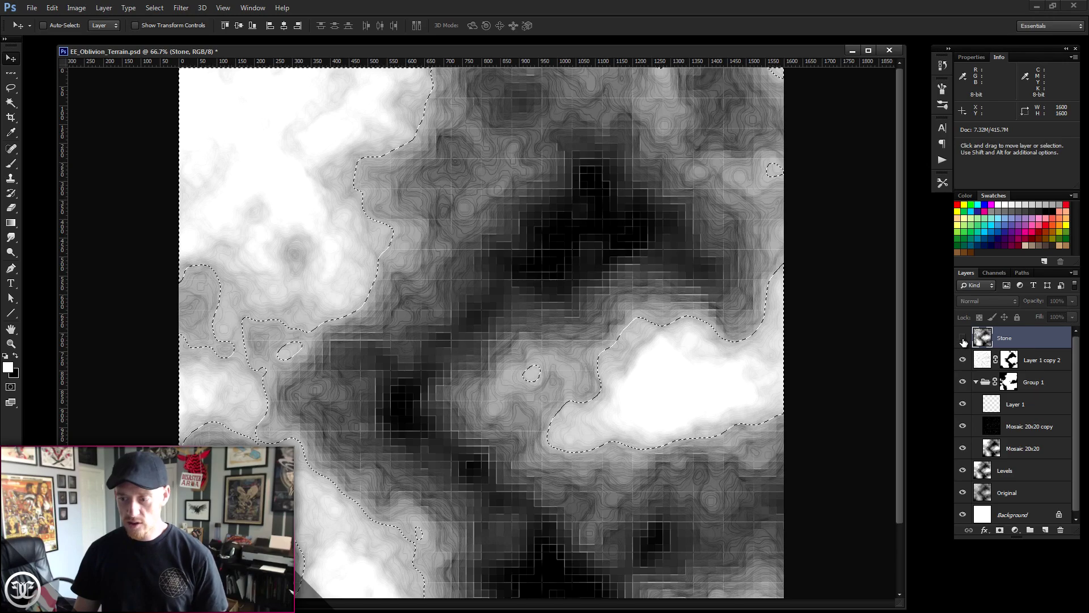
Step: Show the Stone layer again, mask it with the feathered selection and lower its opacity to 51%
click(964, 339)
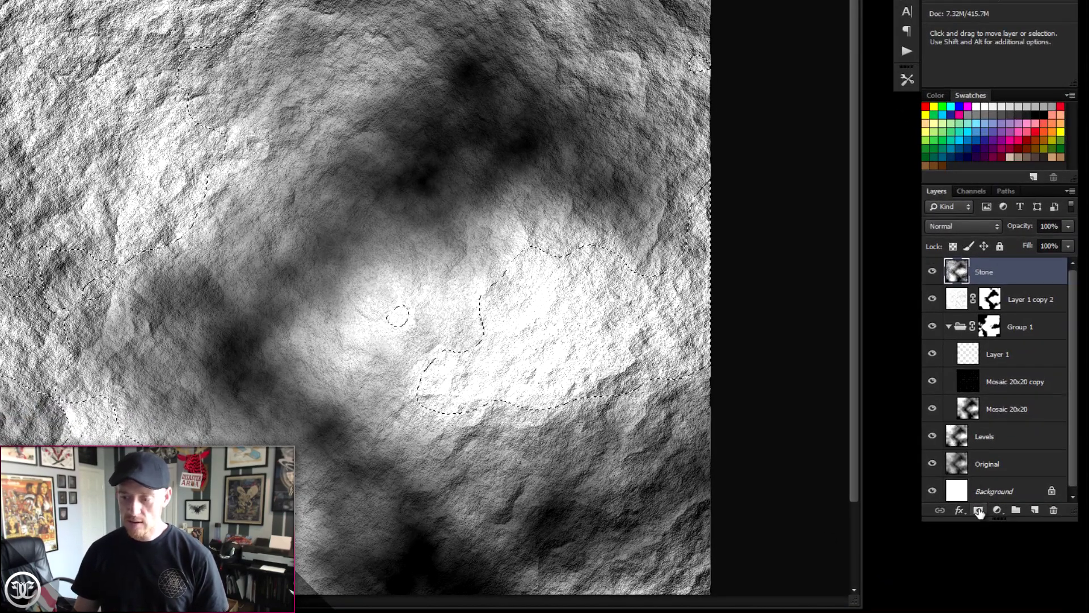
click(979, 511)
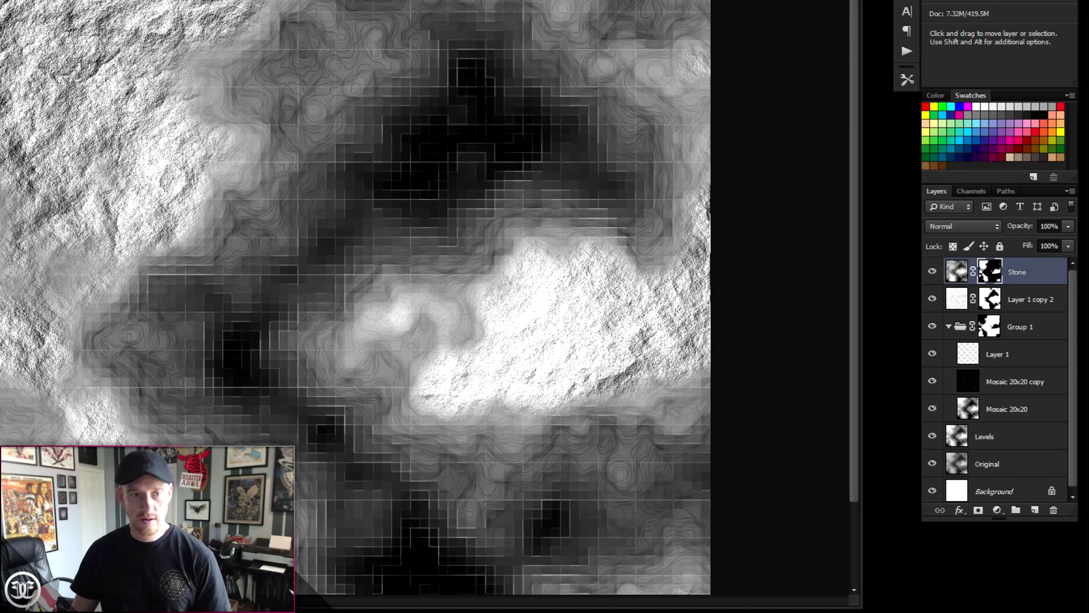
key(ctrl+2)
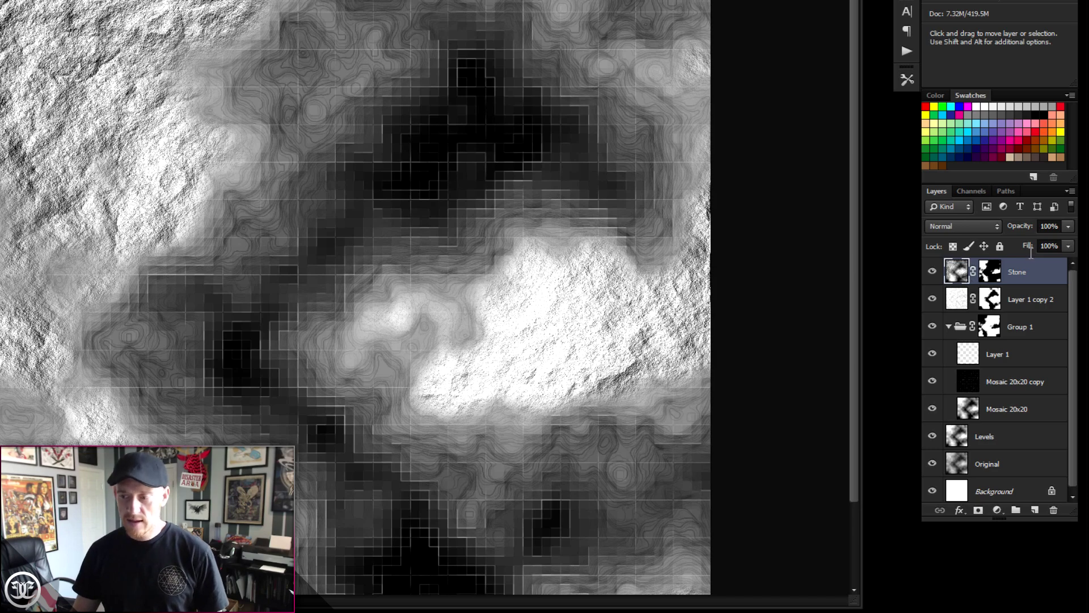
click(1069, 226)
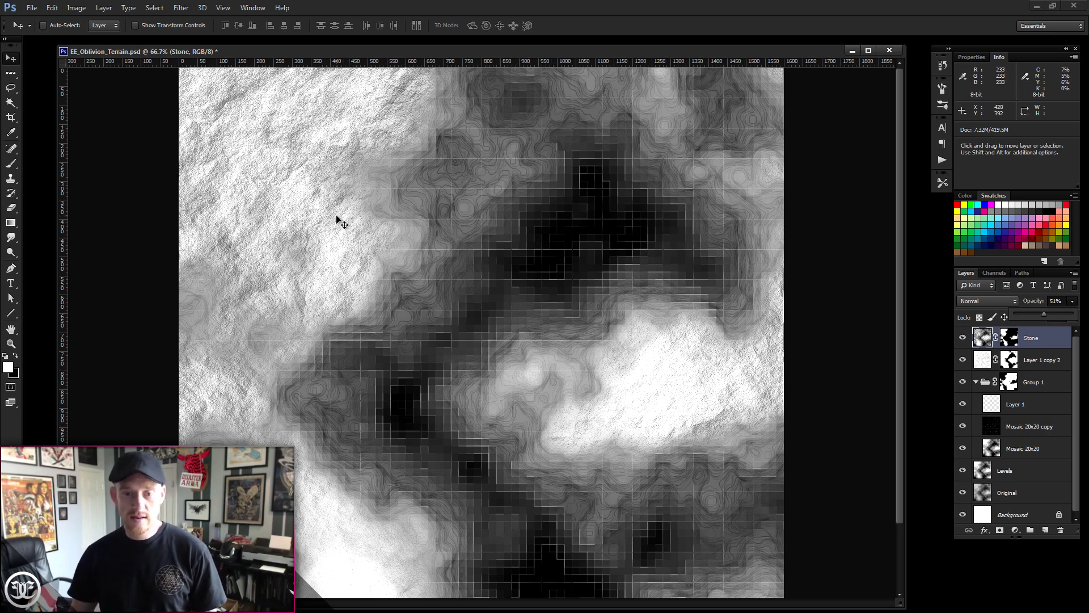
Step: Duplicate the contour layer Layer 1 copy 2 and hide the duplicate
click(1050, 365)
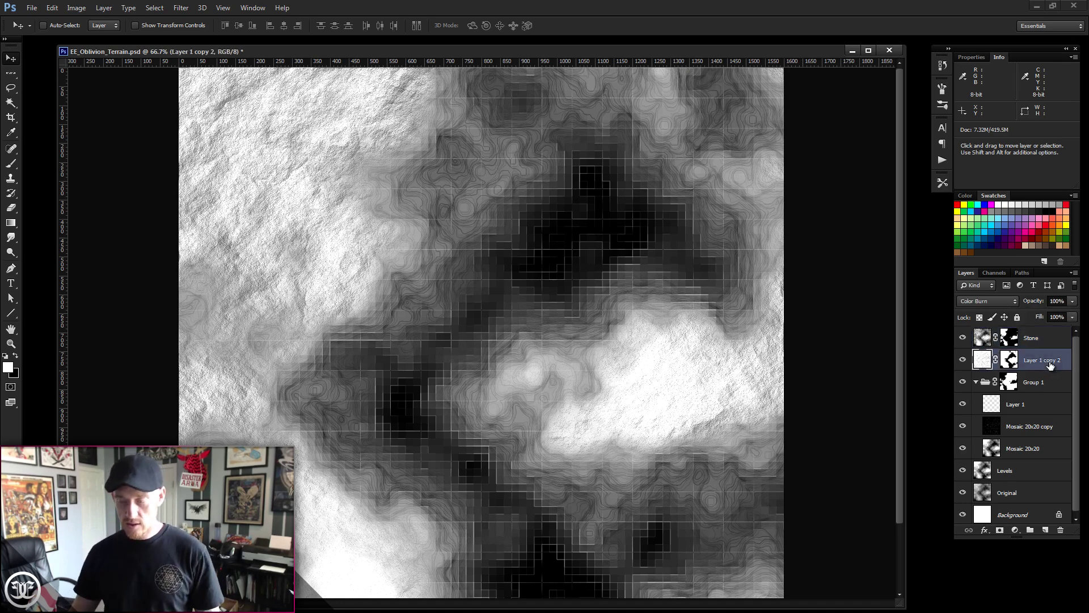
key(ctrl+j)
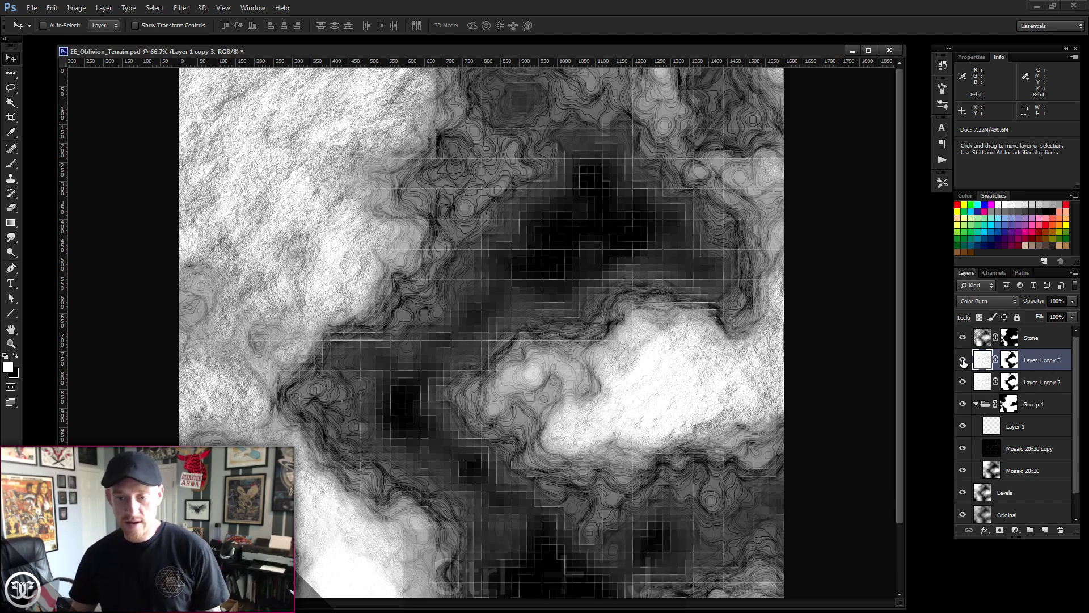
click(963, 360)
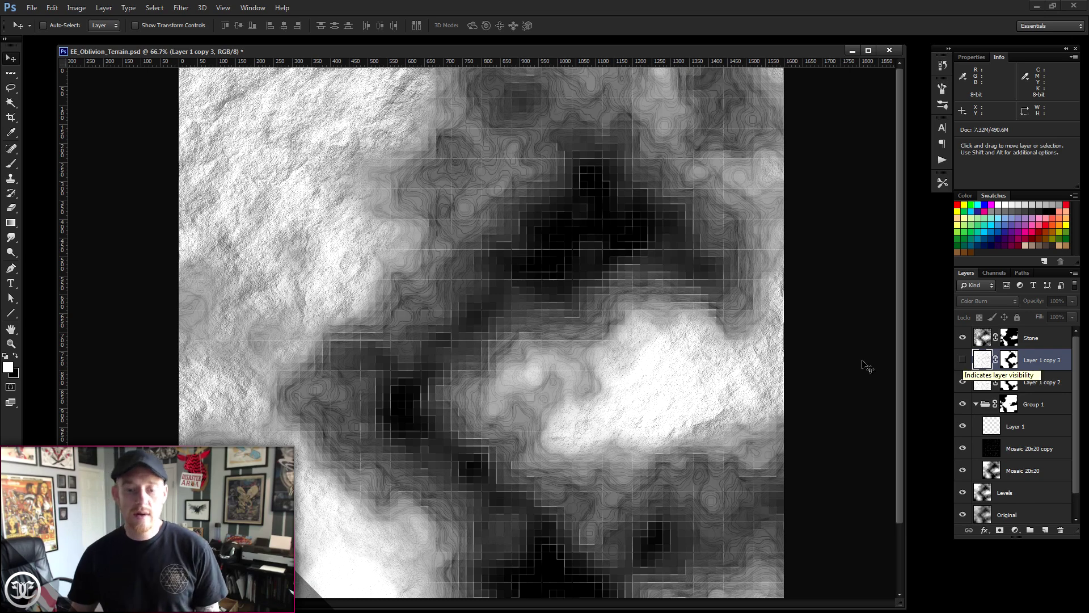
drag(58, 608, 138, 606)
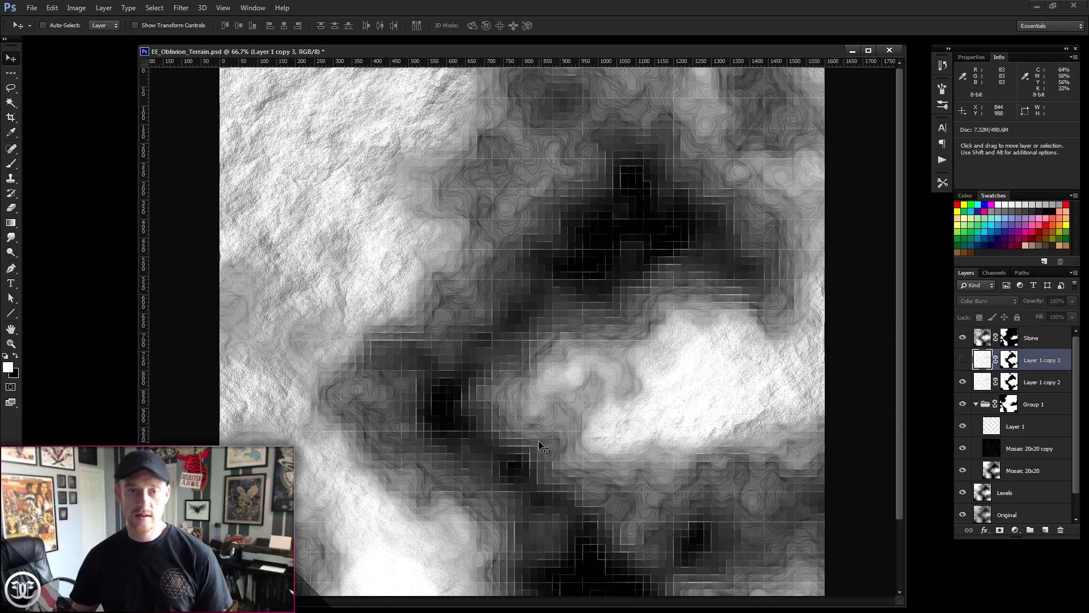
Step: Add a new layer above Stone and set the foreground color to light blue 7ab5df
click(1046, 339)
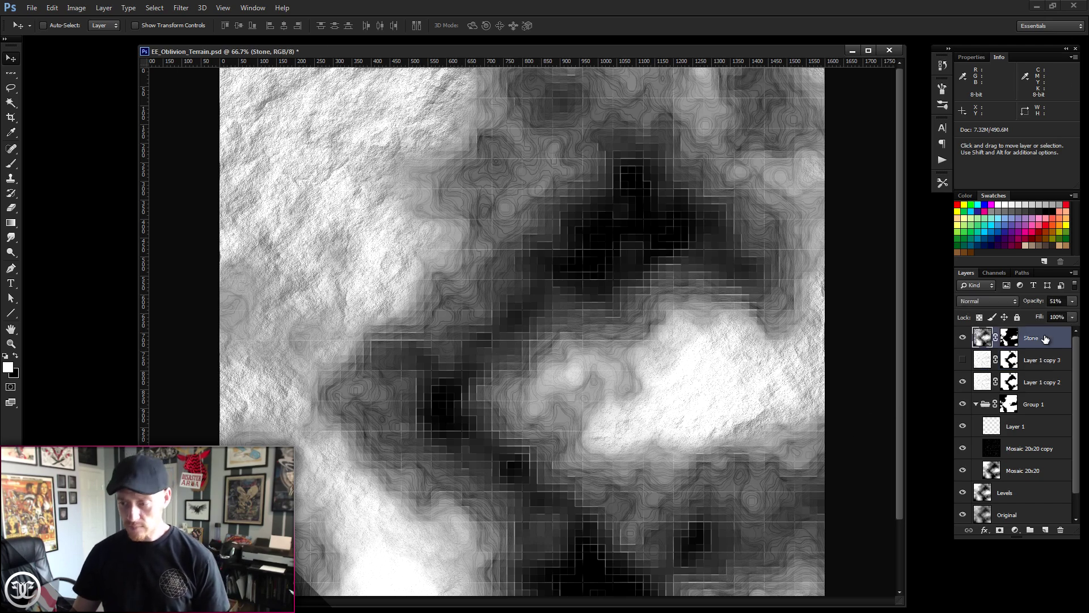
click(1045, 530)
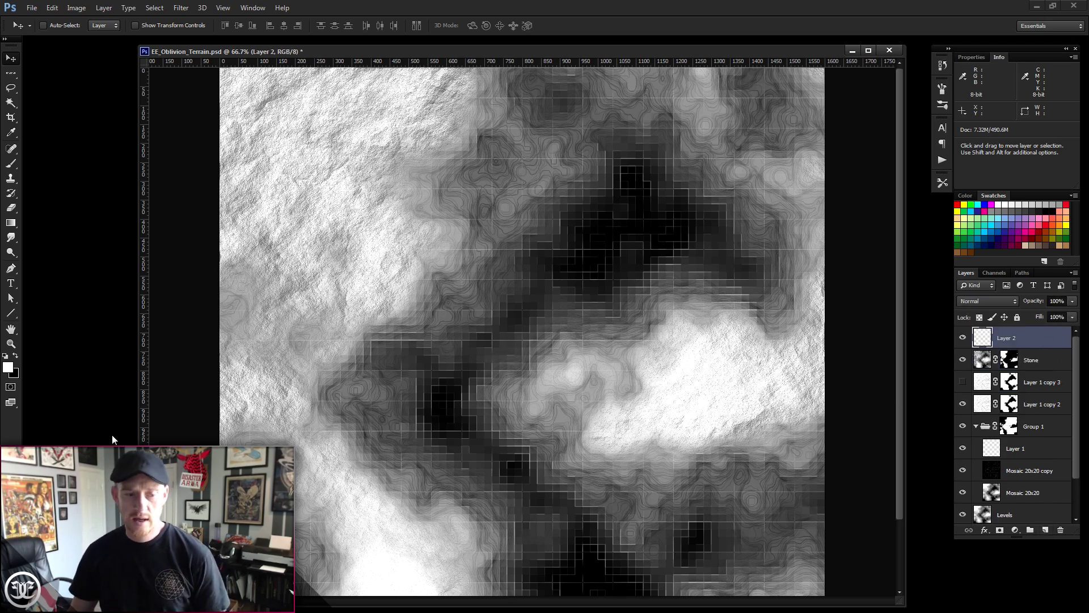
click(8, 367)
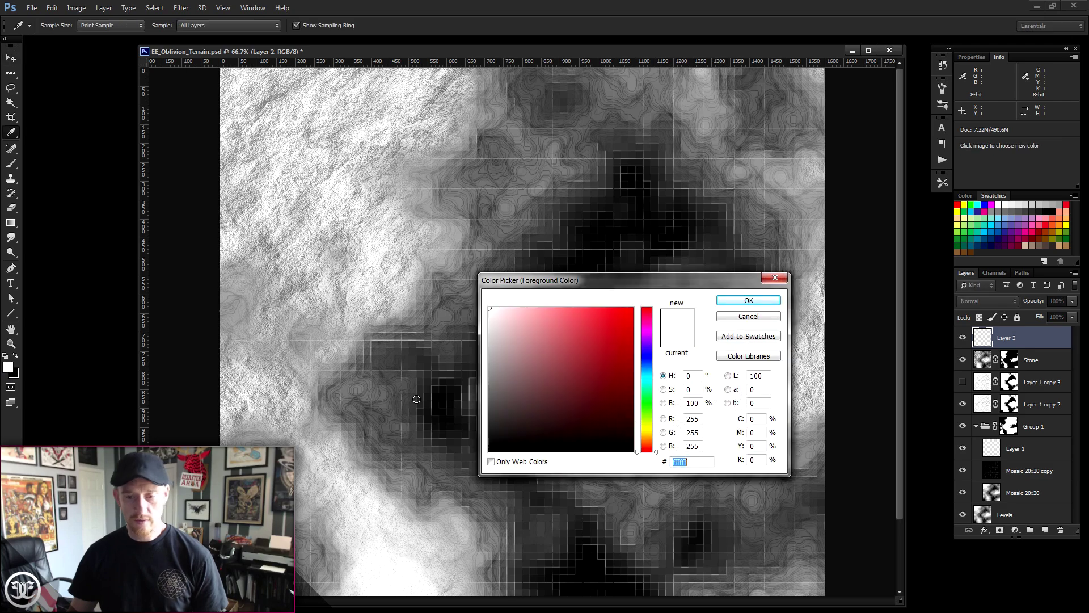
click(656, 371)
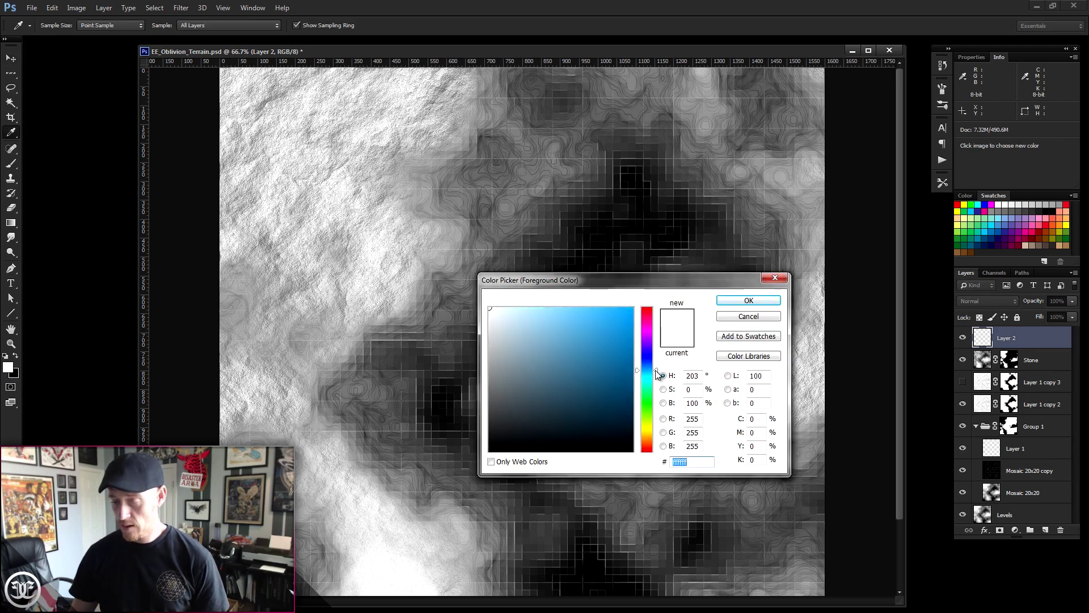
mouse_move(543, 324)
mouse_down()
mouse_move(550, 309)
mouse_move(554, 325)
mouse_up()
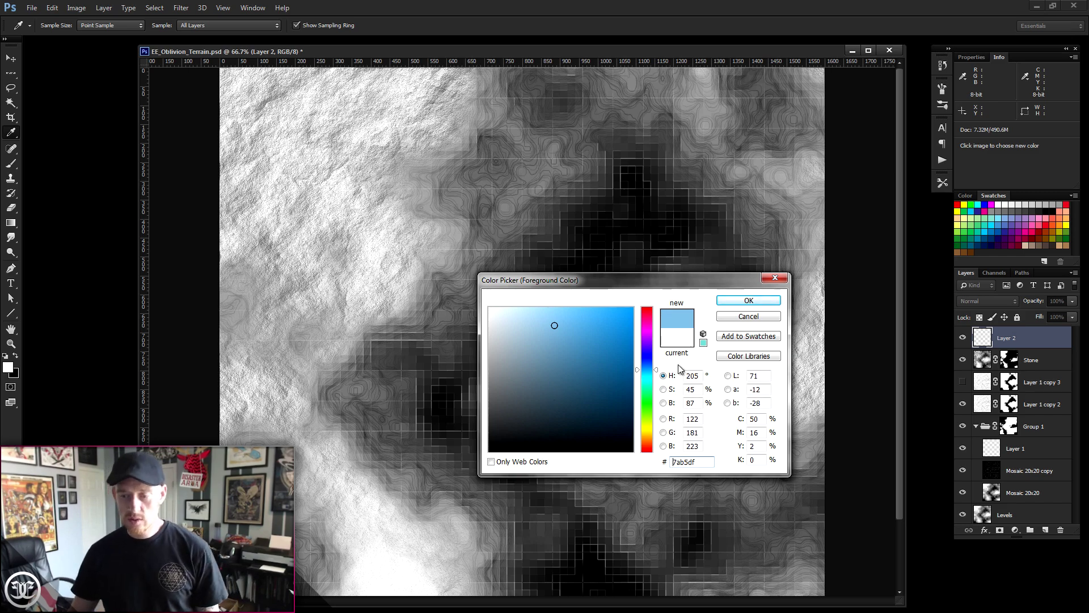
click(738, 300)
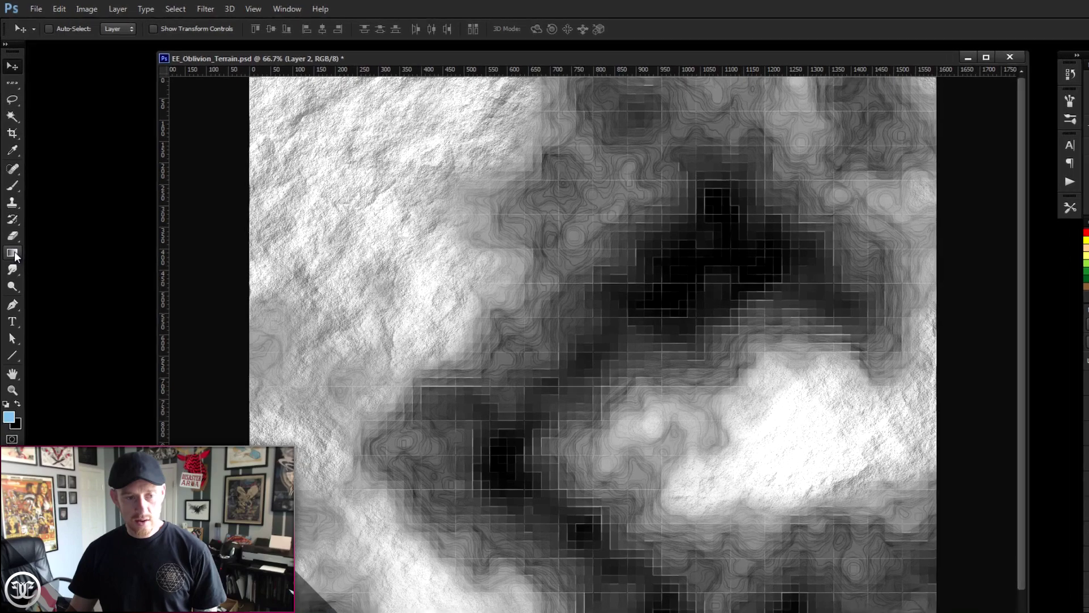
Step: Fill the new layer with a linear Foreground to Transparent gradient running from the canvas's lower-left corner to its upper-right corner
key(g)
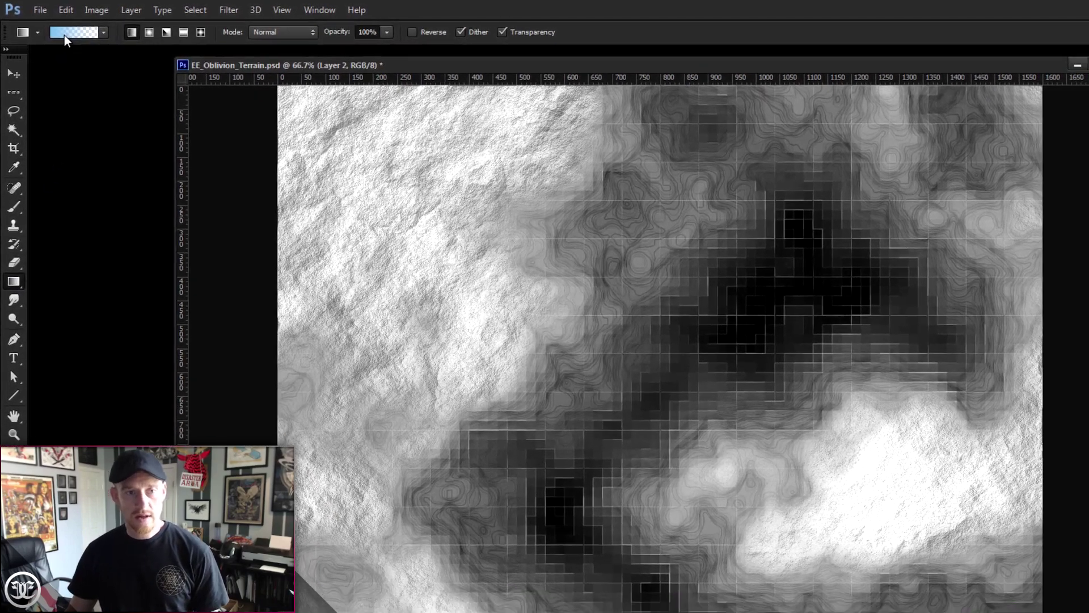
click(67, 34)
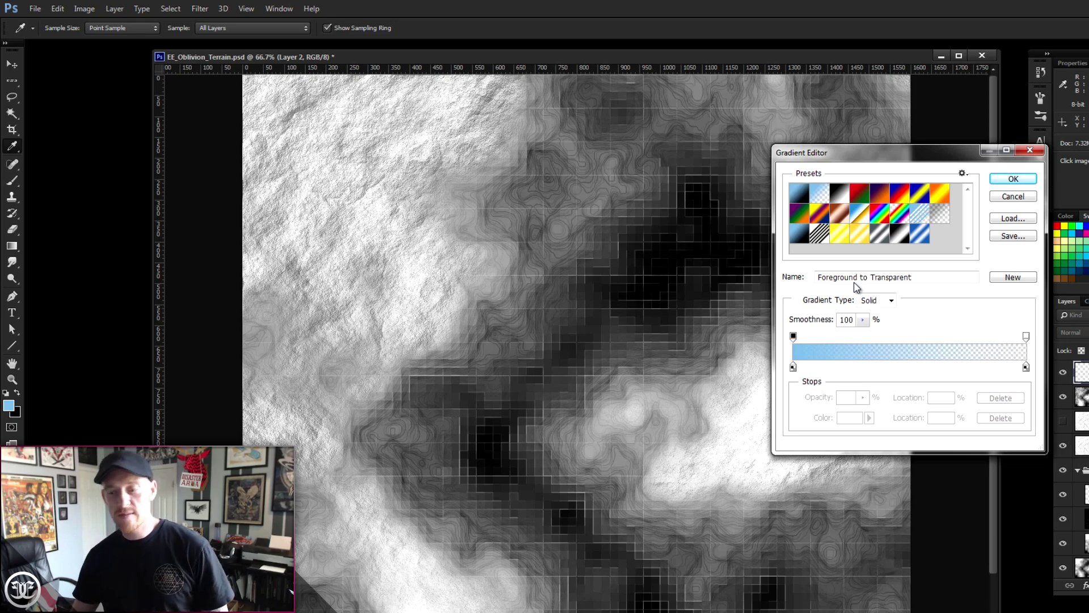
click(1013, 179)
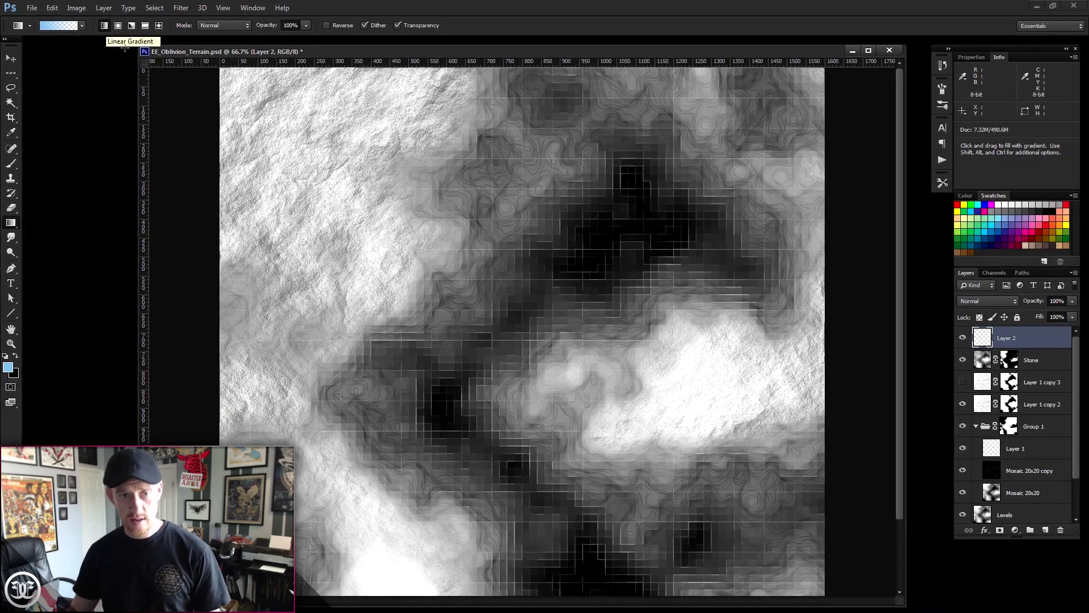
drag(278, 525, 812, 87)
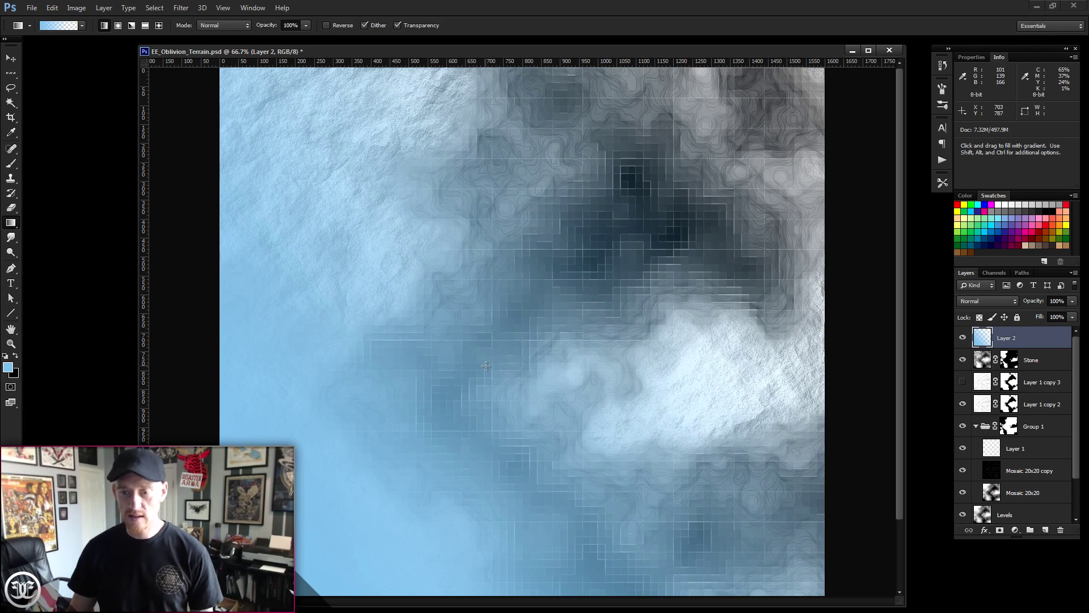
Step: Set the gradient layer's blend mode to Color and its opacity to 50%
click(1015, 303)
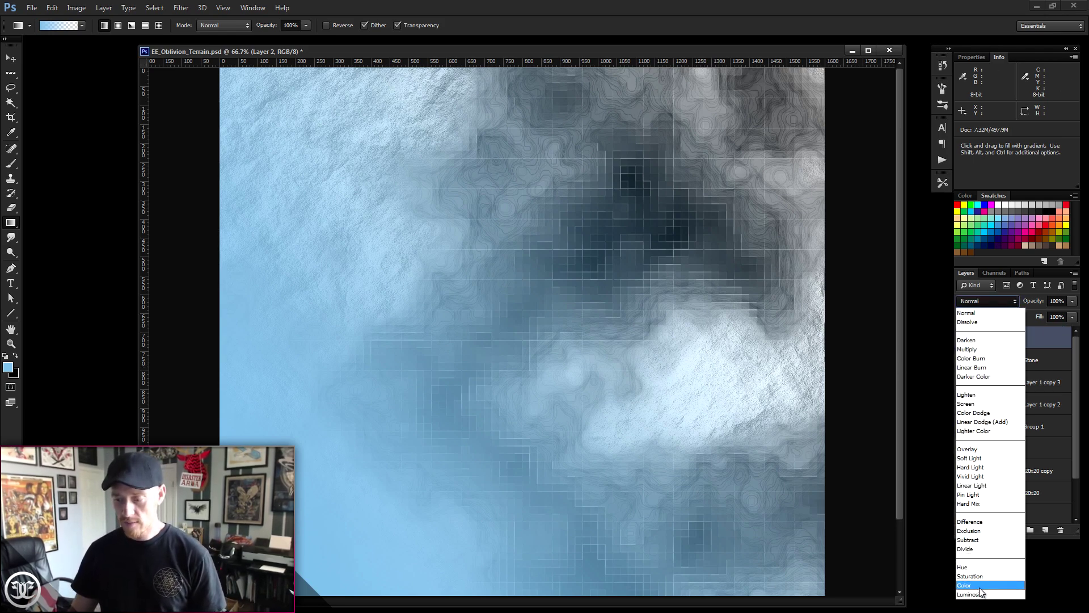
click(981, 588)
click(1072, 302)
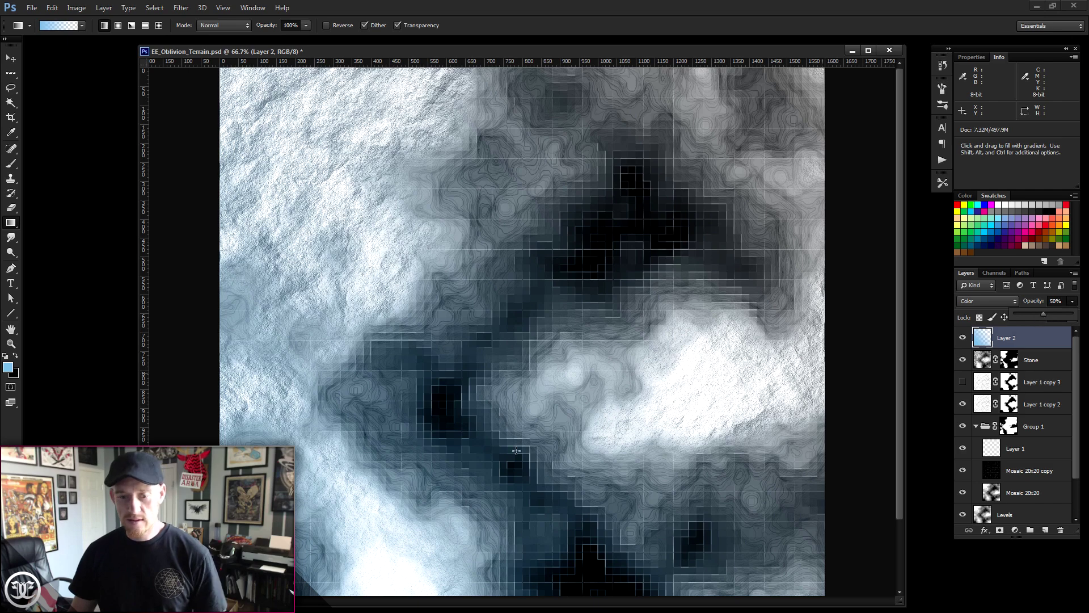
Step: Narrow the terrain document window to free space beside it and bring the EE_Abstrakts_6.png document to the front
drag(904, 608, 923, 612)
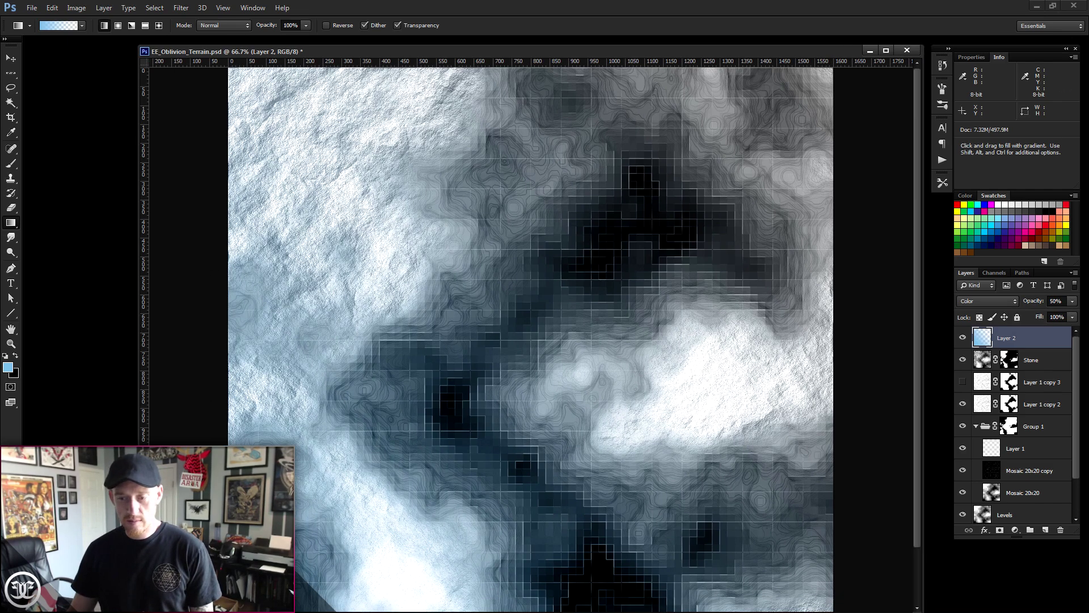
click(11, 59)
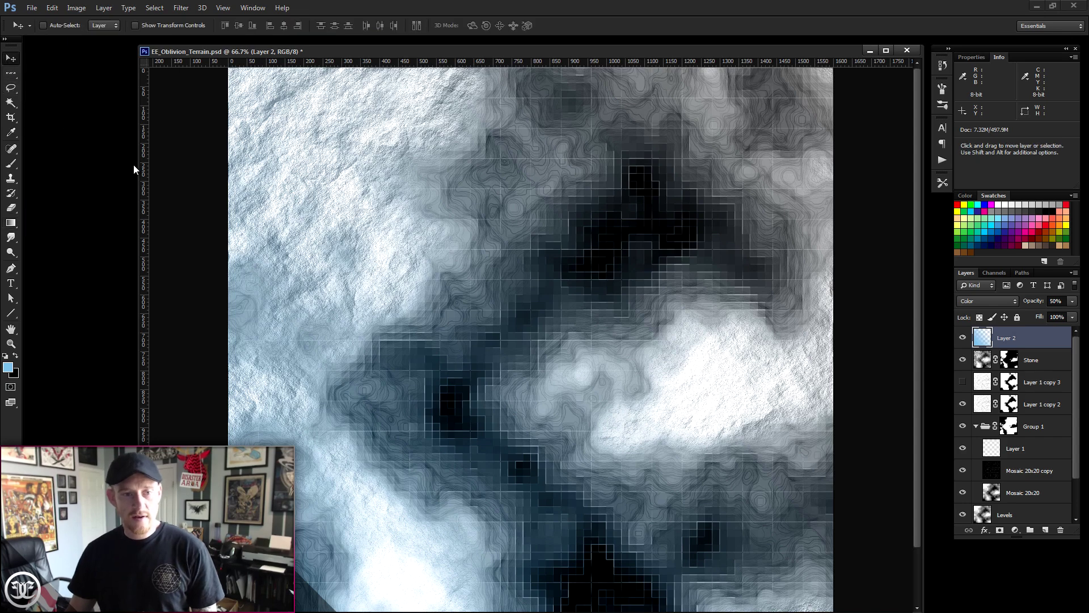
drag(138, 165, 438, 160)
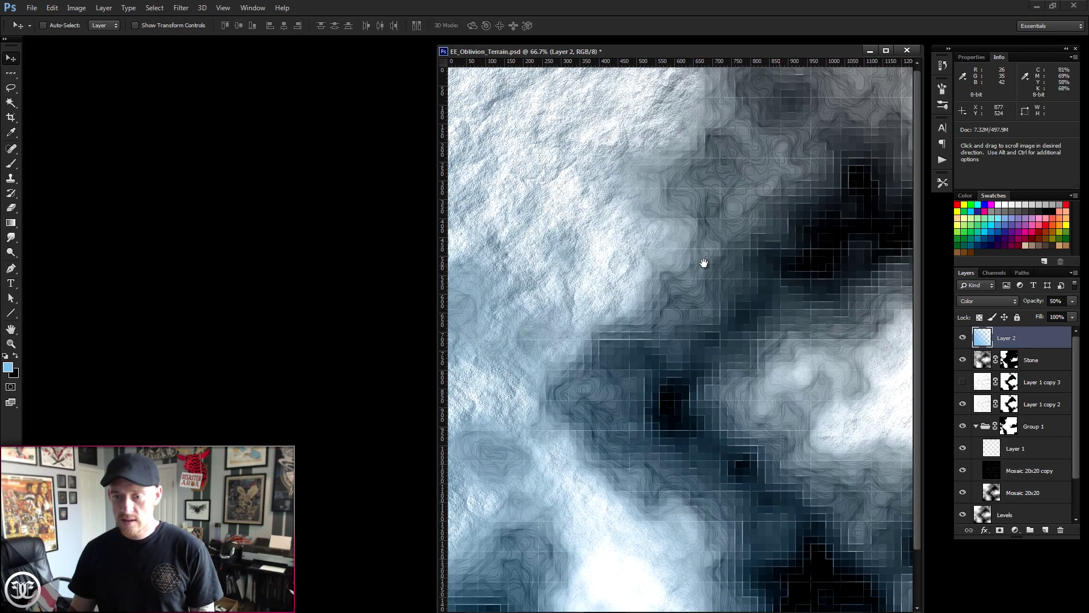
drag(704, 263, 624, 257)
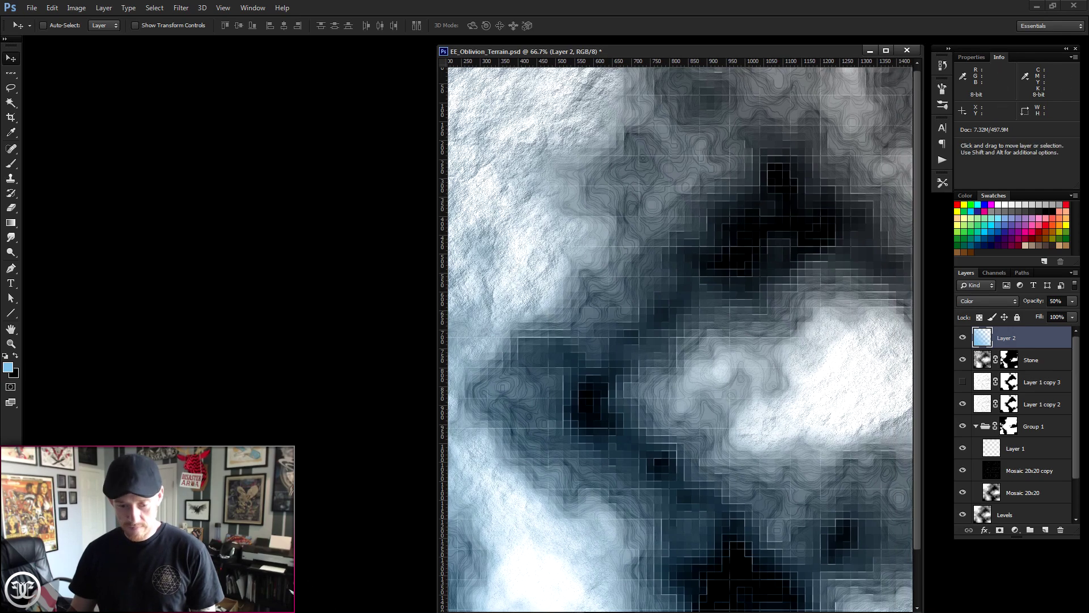
click(341, 612)
click(284, 596)
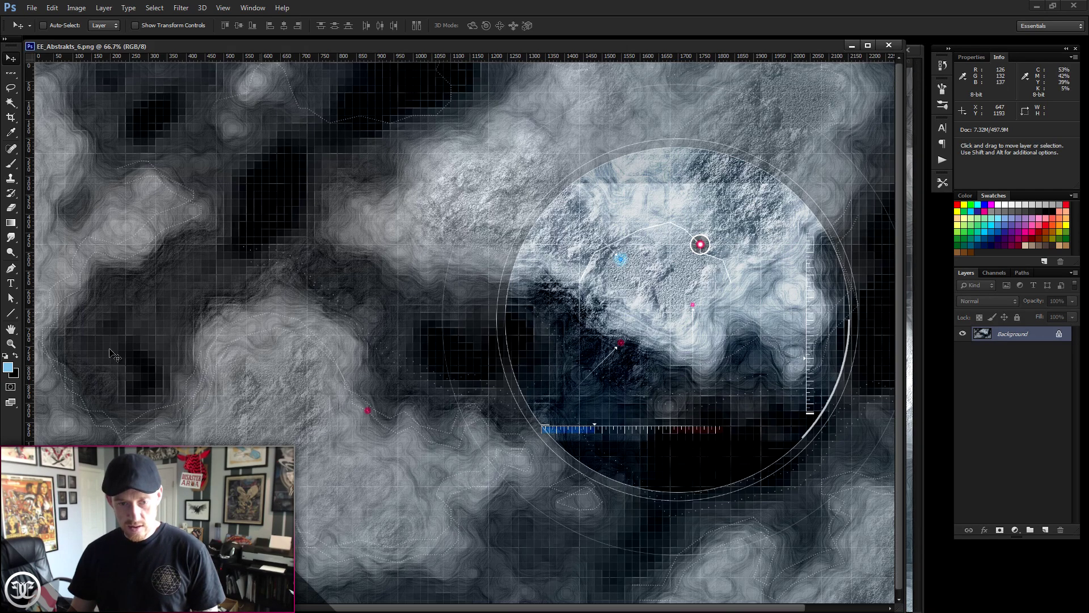
Step: Zoom EE_Abstrakts_6.png to 100% and narrow its window so it sits side by side with the terrain document
key(z)
click(280, 337)
key(space)
drag(224, 328, 341, 335)
drag(545, 349, 590, 378)
drag(899, 609, 413, 610)
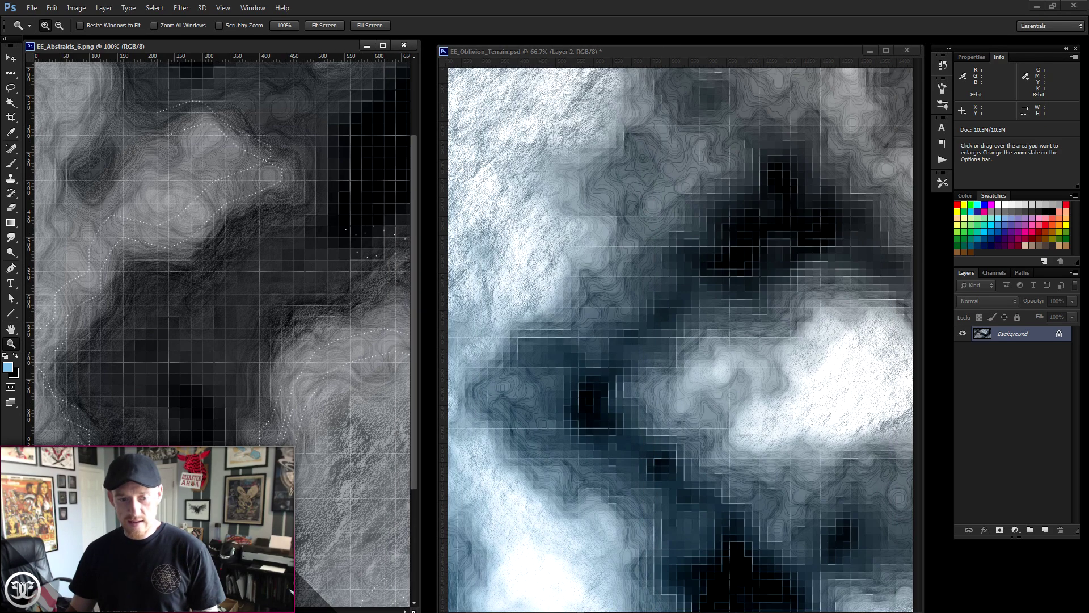
Step: Compare the contour lines, grid and stone detail of both images with the terrain at 100%, and return the terrain to 66.7%
drag(304, 333, 299, 360)
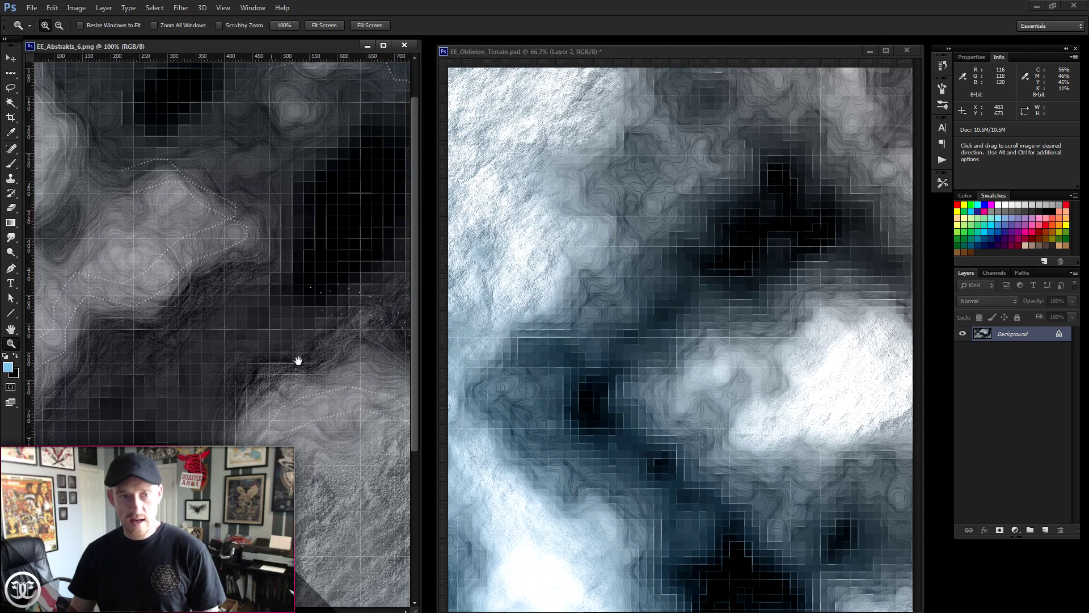
click(750, 306)
drag(749, 301, 741, 338)
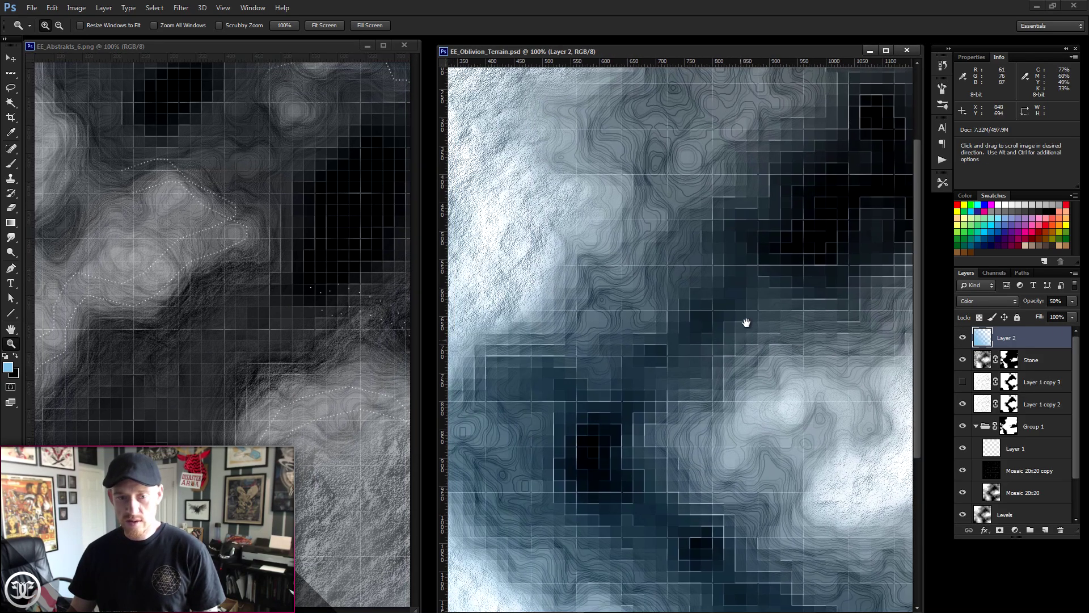
scroll(768, 296, up, 2)
drag(690, 301, 702, 305)
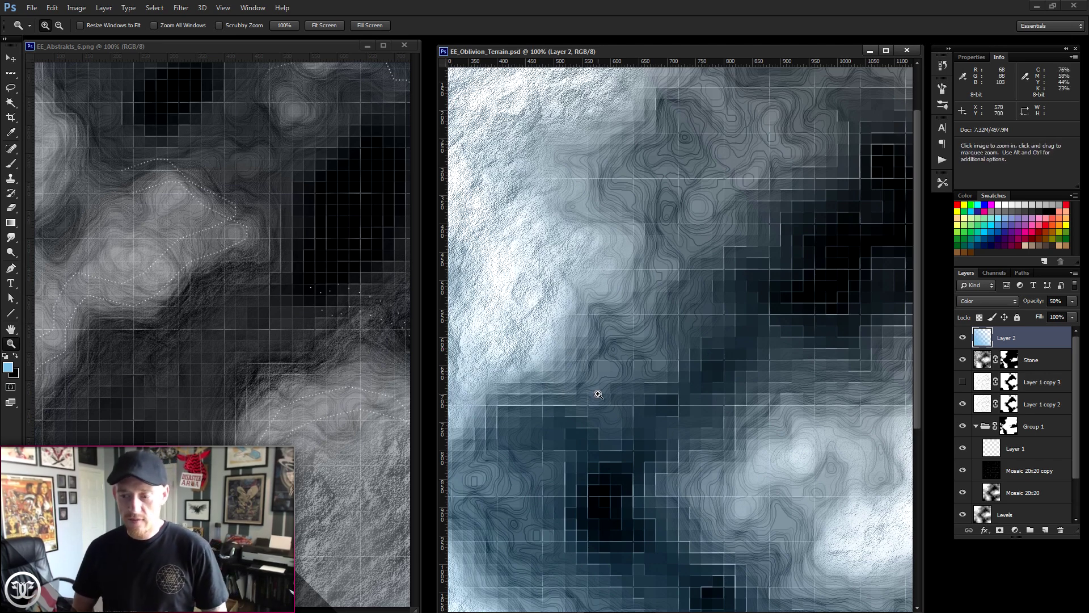
mouse_move(772, 303)
mouse_down()
mouse_move(745, 321)
mouse_move(626, 346)
mouse_up()
mouse_move(863, 355)
mouse_down()
mouse_move(757, 282)
mouse_move(731, 311)
mouse_move(736, 273)
mouse_up()
alt+click(731, 311)
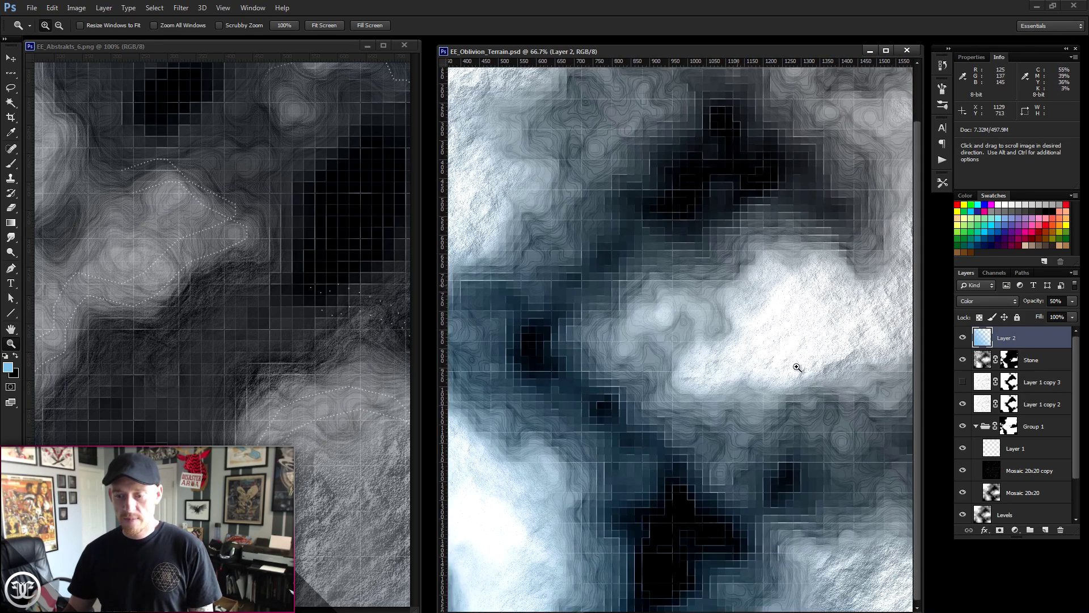